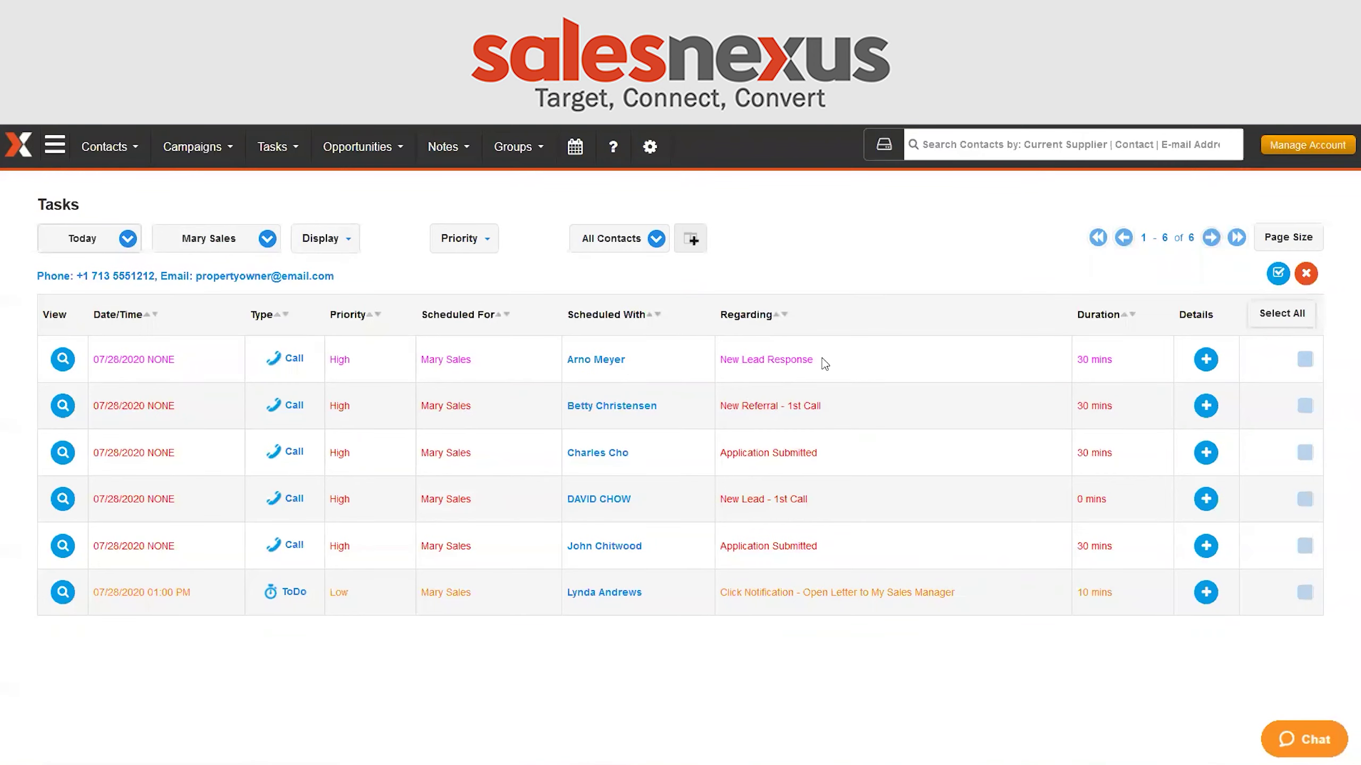
Step: Open the contact record of the New Lead Response call task and set its Industry to Construction
{"action": "left_click", "coordinate": [607, 366]}
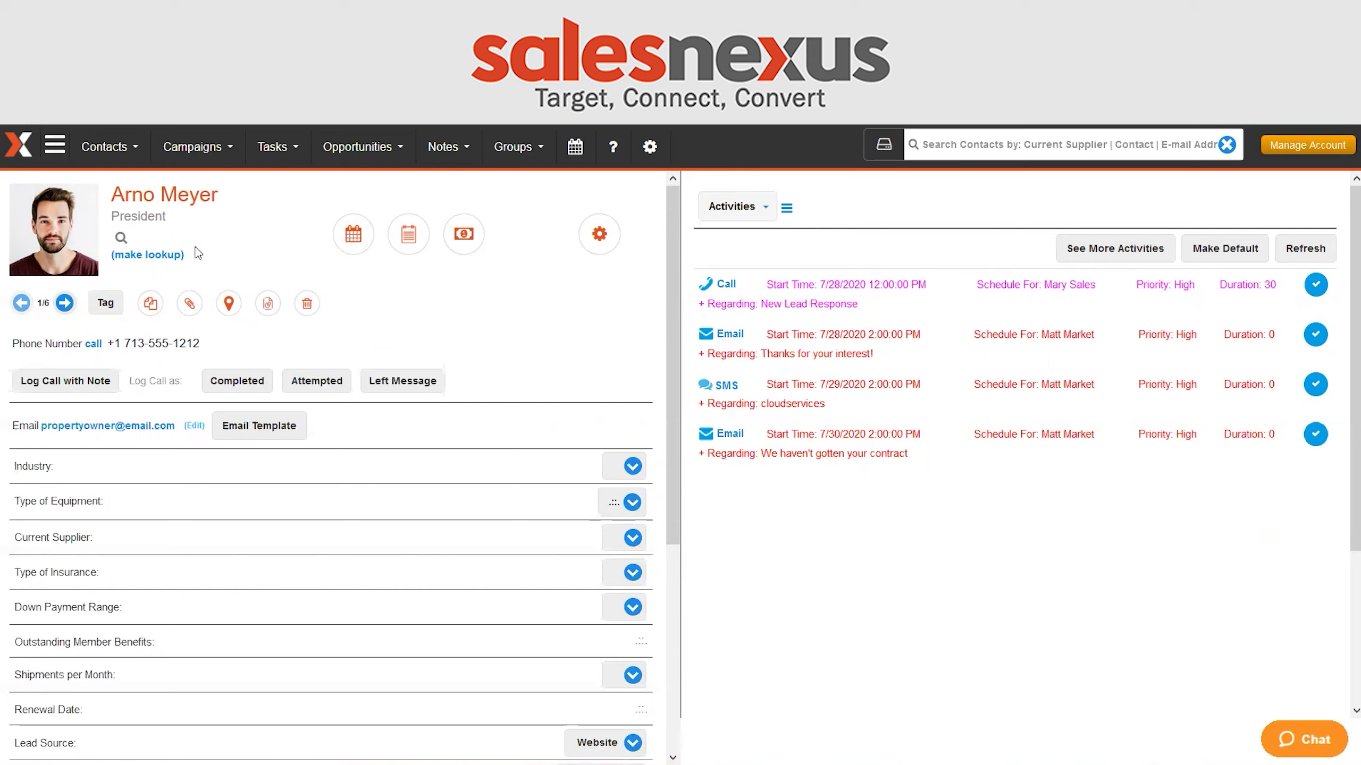
{"action": "left_click", "coordinate": [632, 466]}
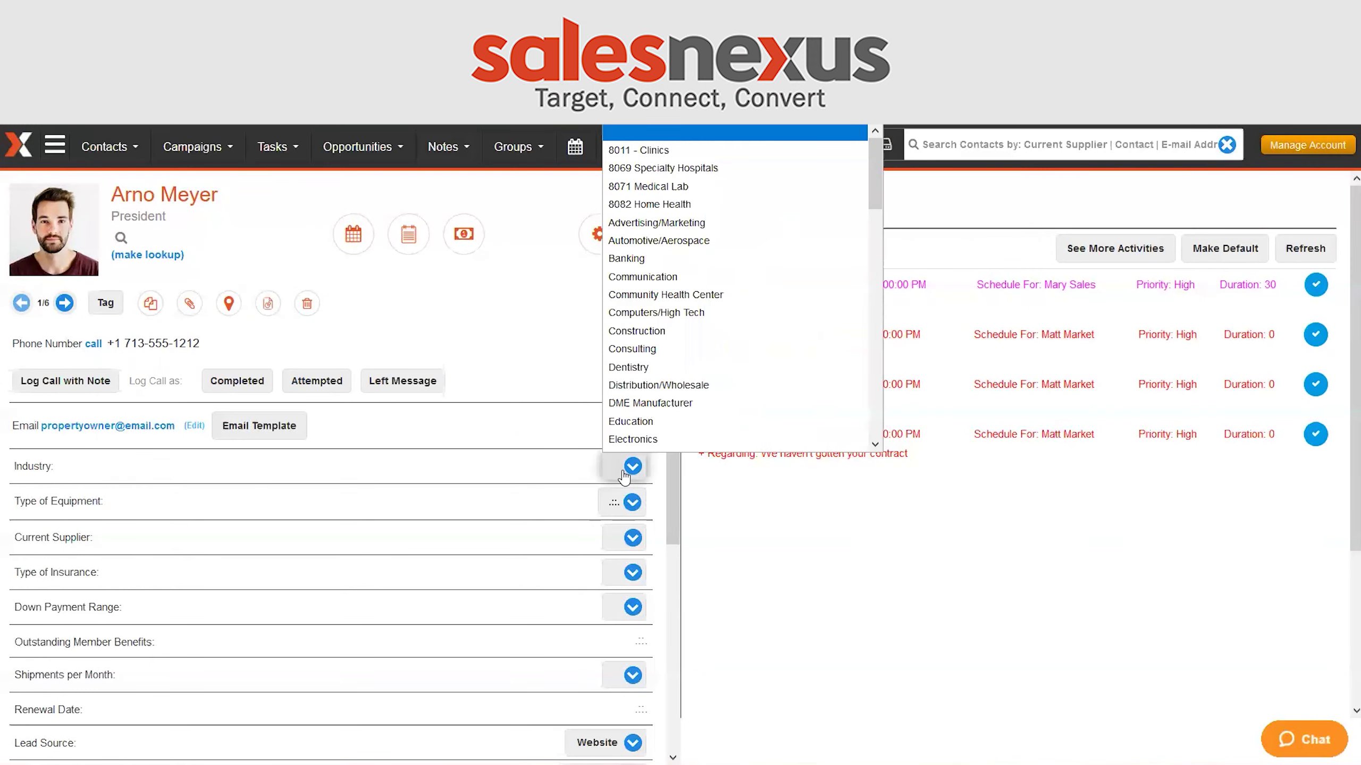
{"action": "left_click", "coordinate": [634, 331]}
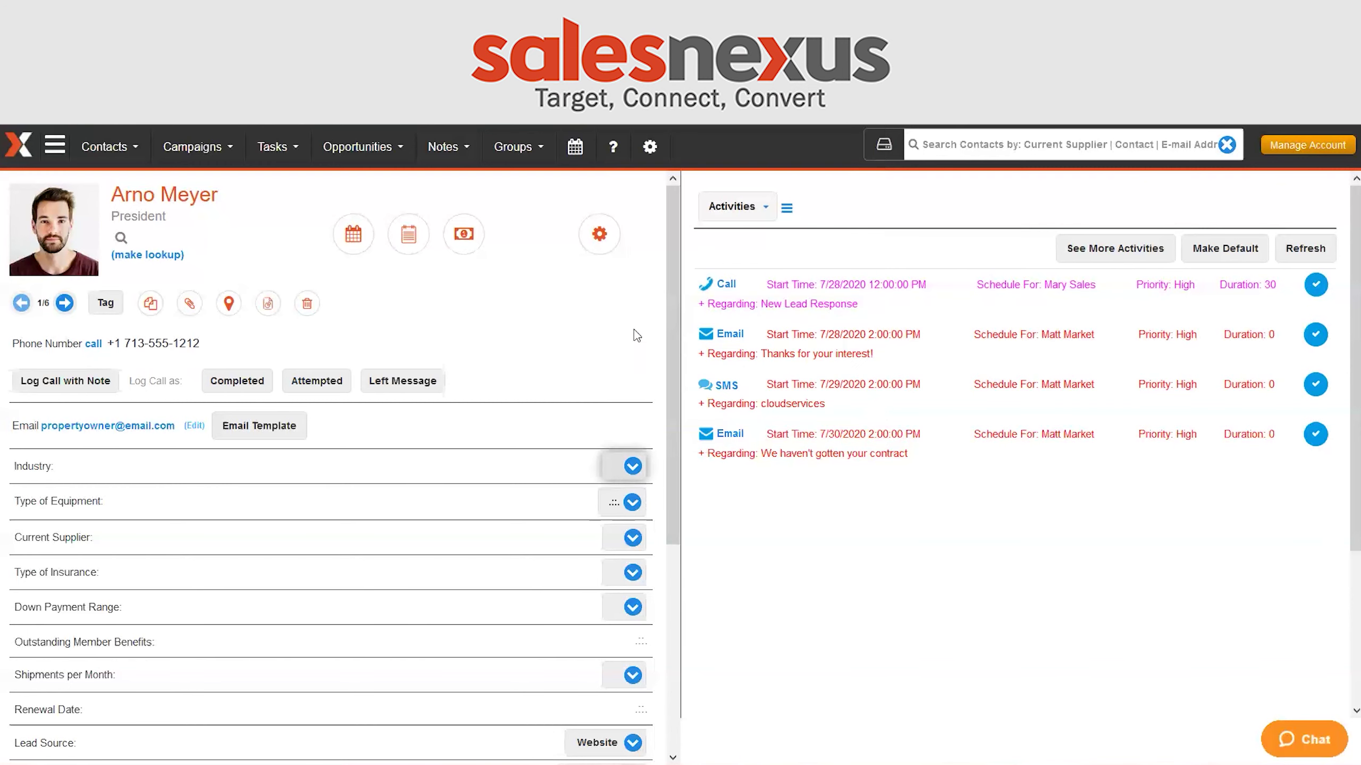
Step: Set the new lead's Type of Equipment to Dumpers, Excavators and Forklifts
{"action": "left_click", "coordinate": [628, 505]}
{"action": "left_click", "coordinate": [453, 591]}
{"action": "left_click", "coordinate": [453, 616]}
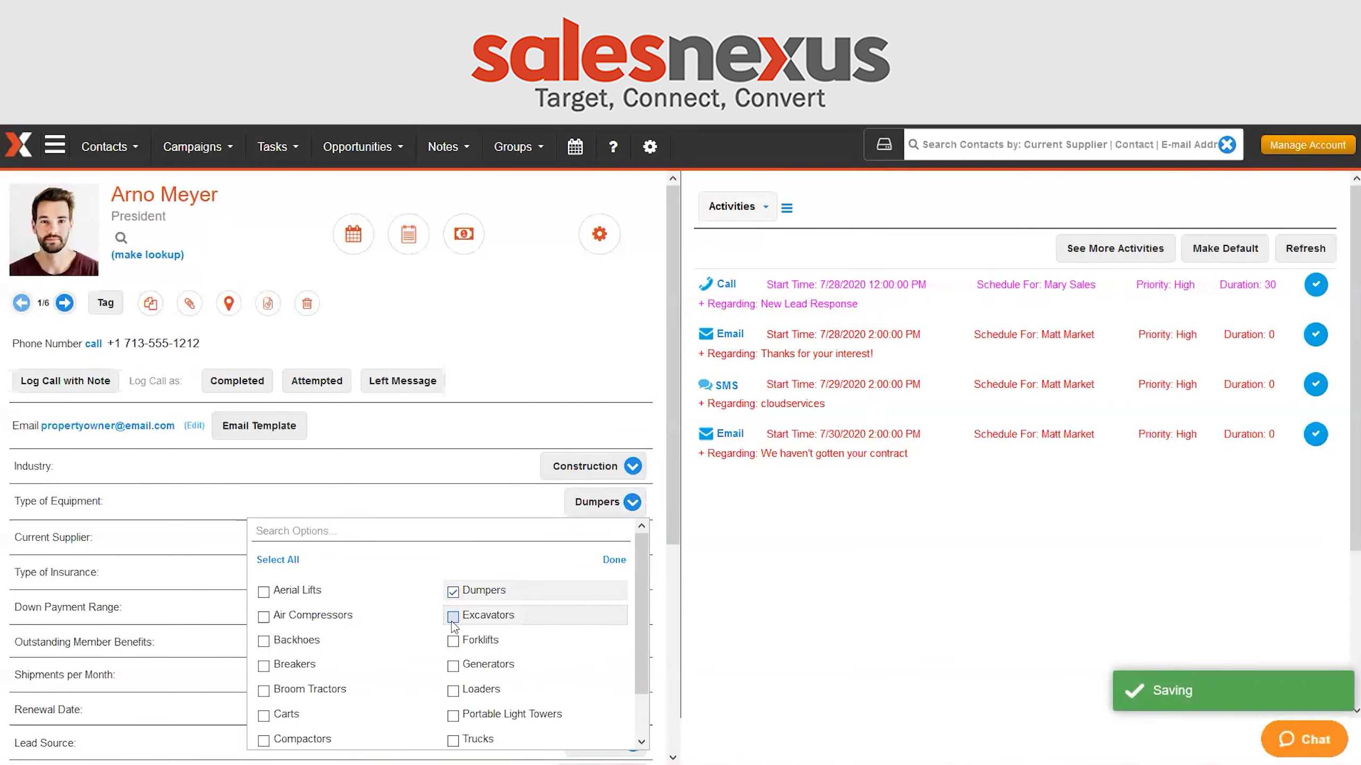
{"action": "left_click", "coordinate": [453, 641]}
{"action": "left_click", "coordinate": [614, 559]}
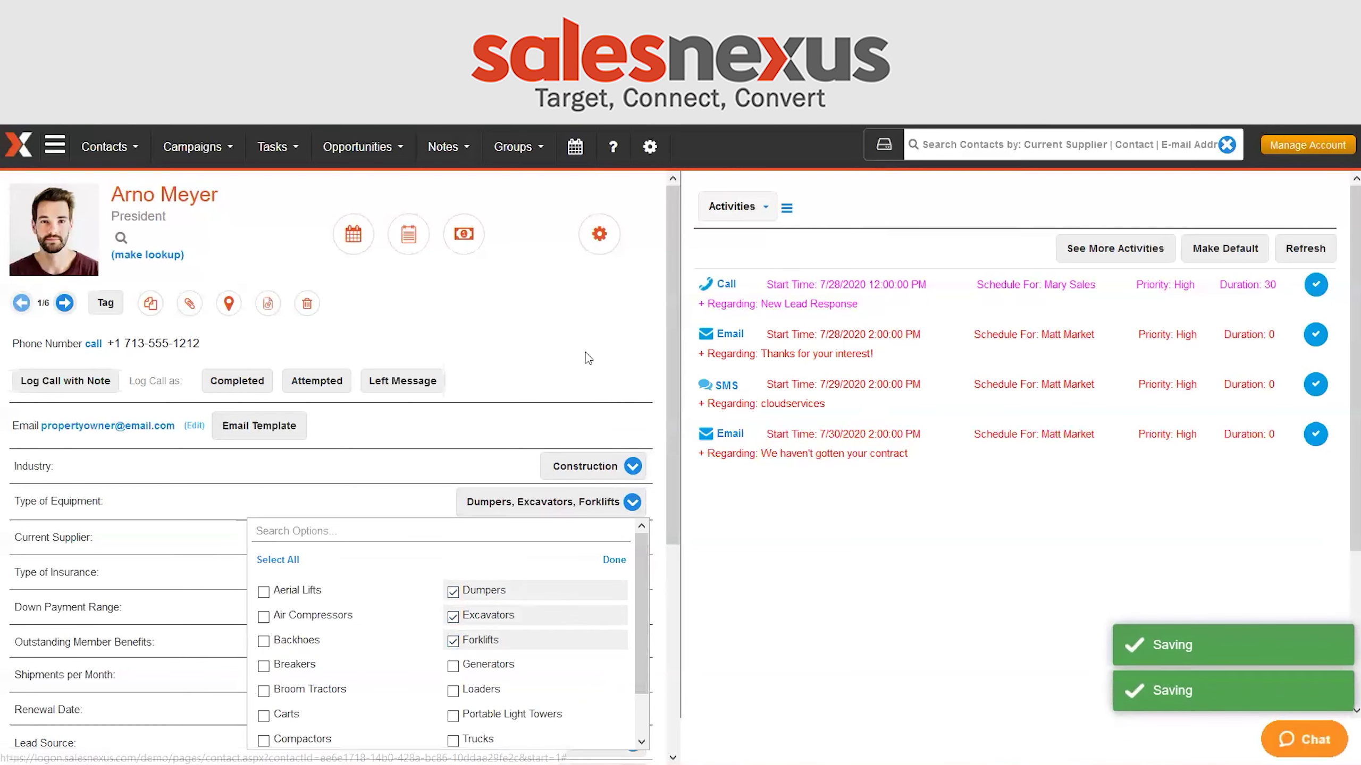
Step: Set Current Supplier to SandL Office Supplies and Printing, Type of Insurance to Home owner Insurance and Down Payment Range to $50k to $100k
{"action": "left_click", "coordinate": [631, 537]}
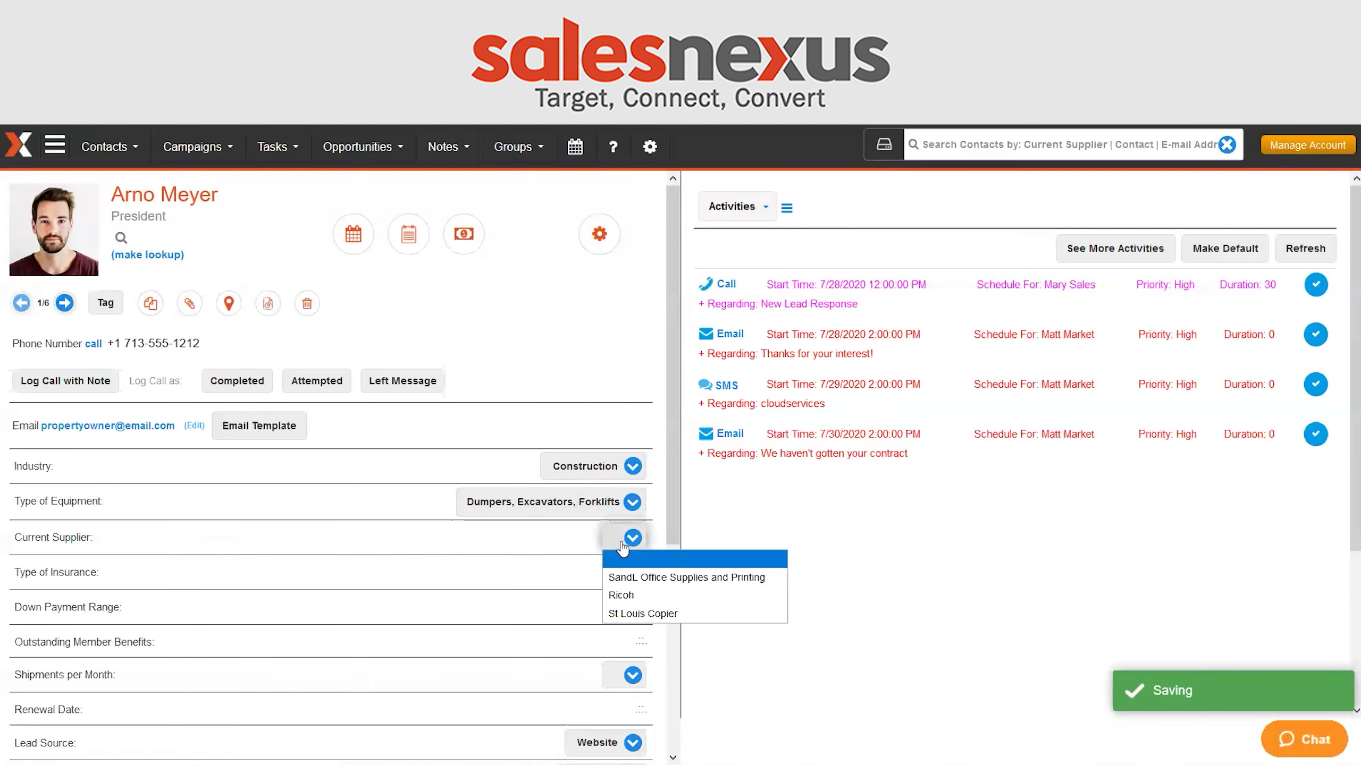
{"action": "left_click", "coordinate": [627, 575]}
{"action": "left_click", "coordinate": [627, 572]}
{"action": "left_click", "coordinate": [624, 628]}
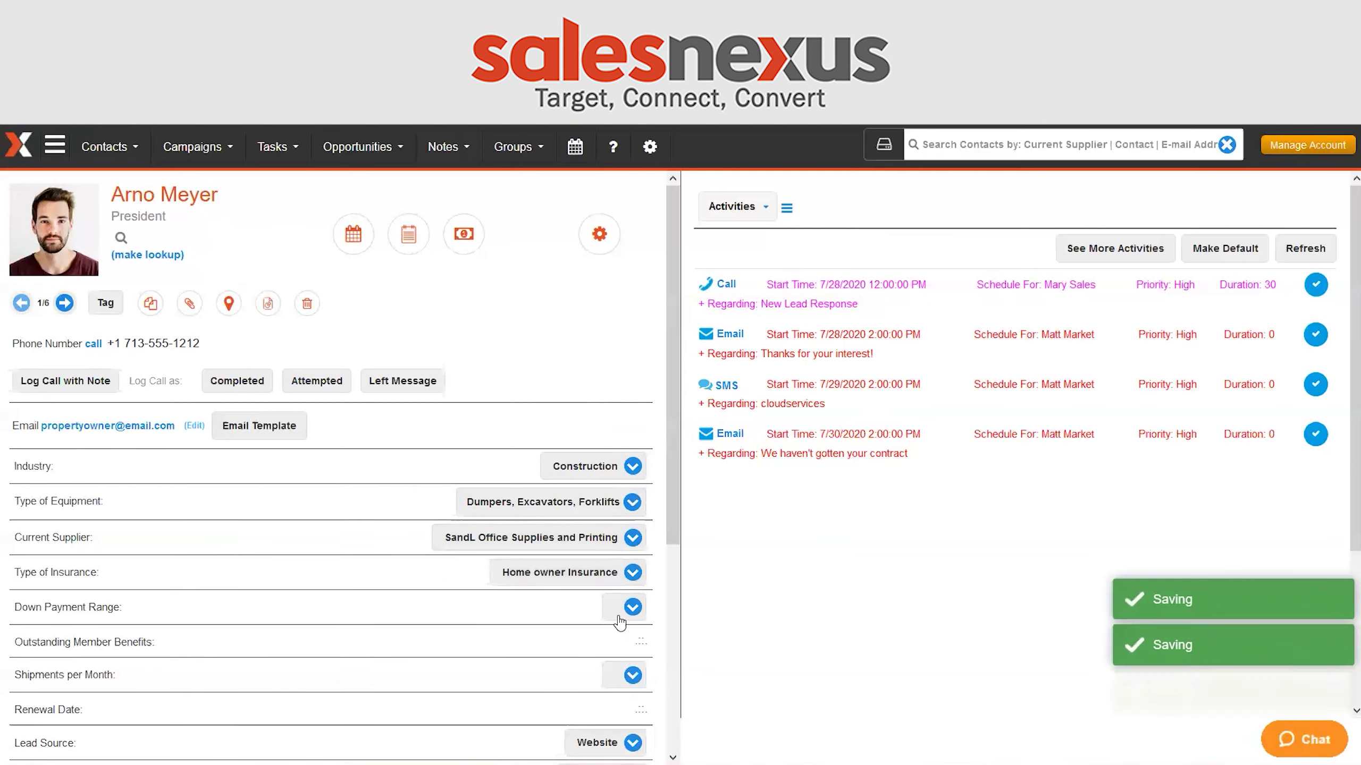
{"action": "left_click", "coordinate": [621, 609]}
{"action": "left_click", "coordinate": [621, 665]}
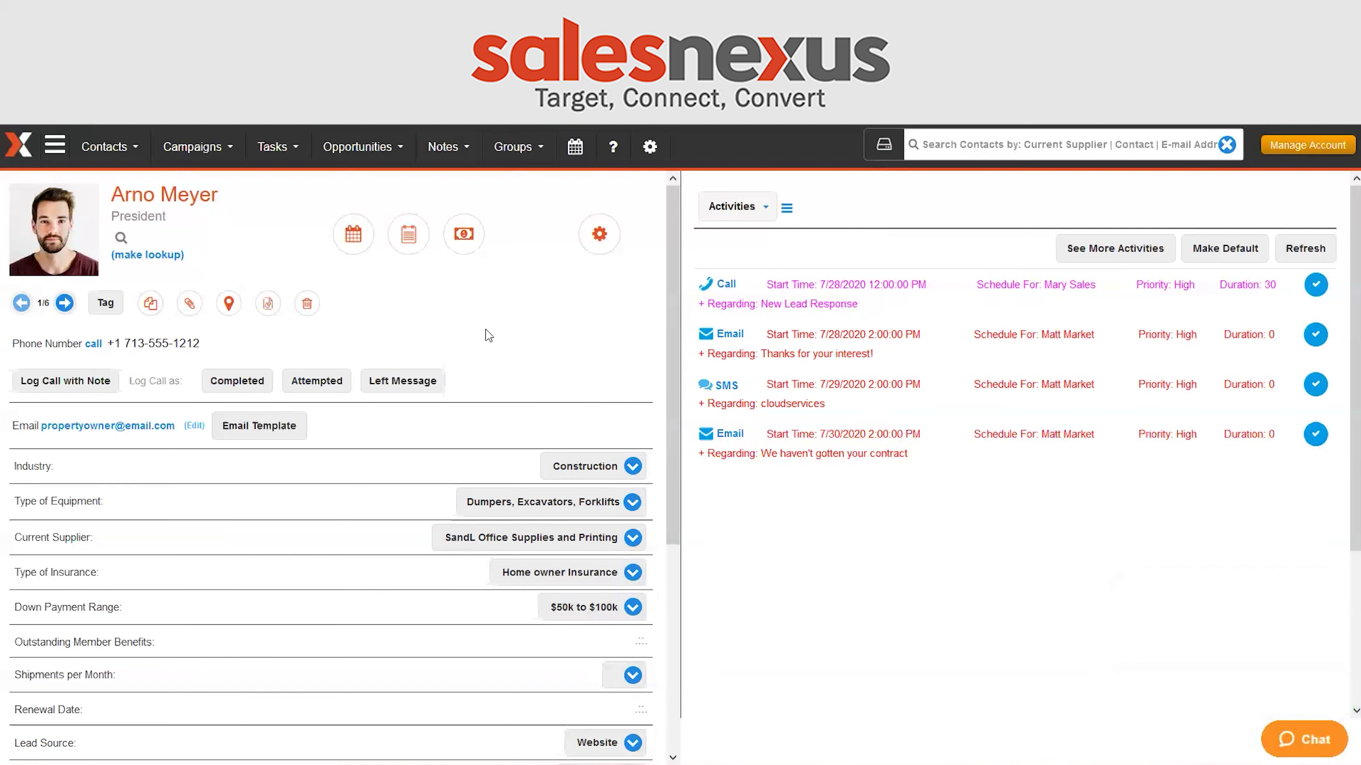
Step: Advance through the task contacts to the third record to view their scheduled activities
{"action": "left_click", "coordinate": [65, 303]}
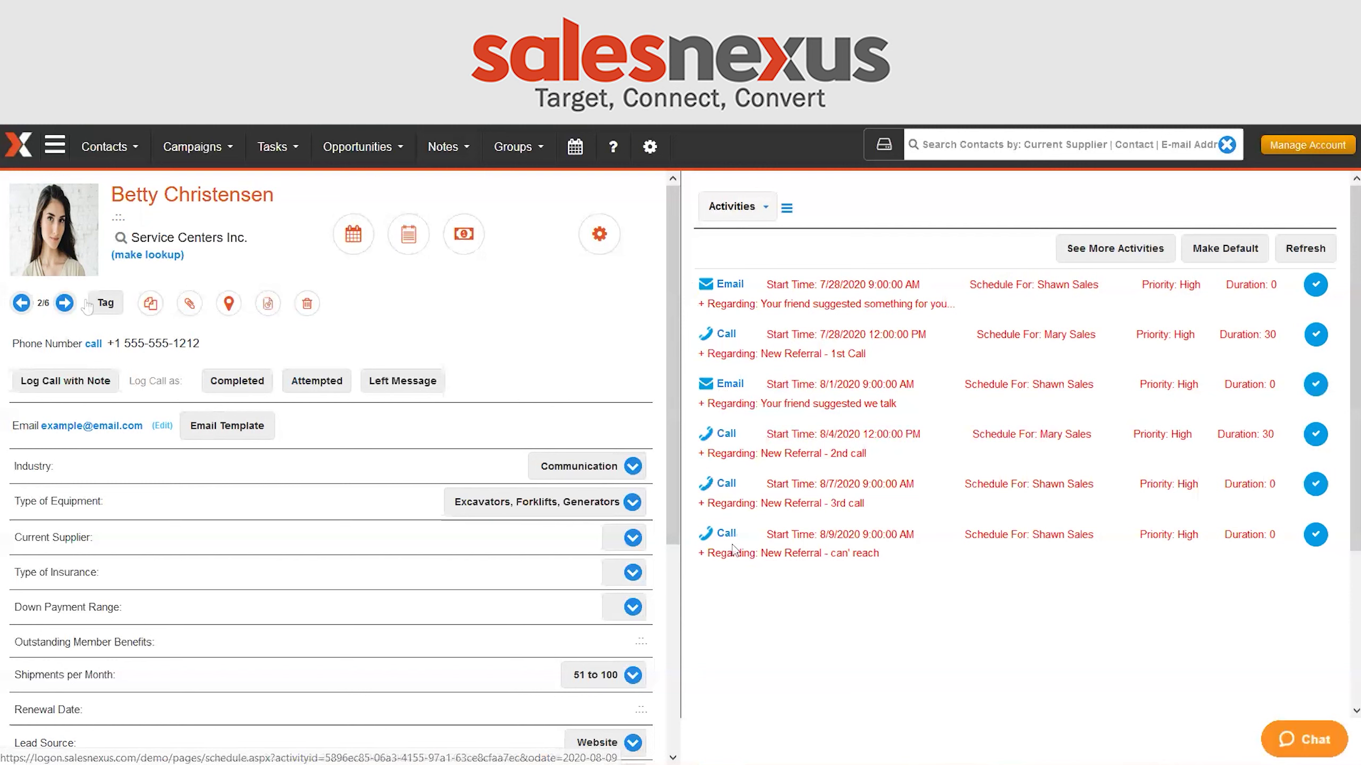
{"action": "left_click", "coordinate": [65, 303]}
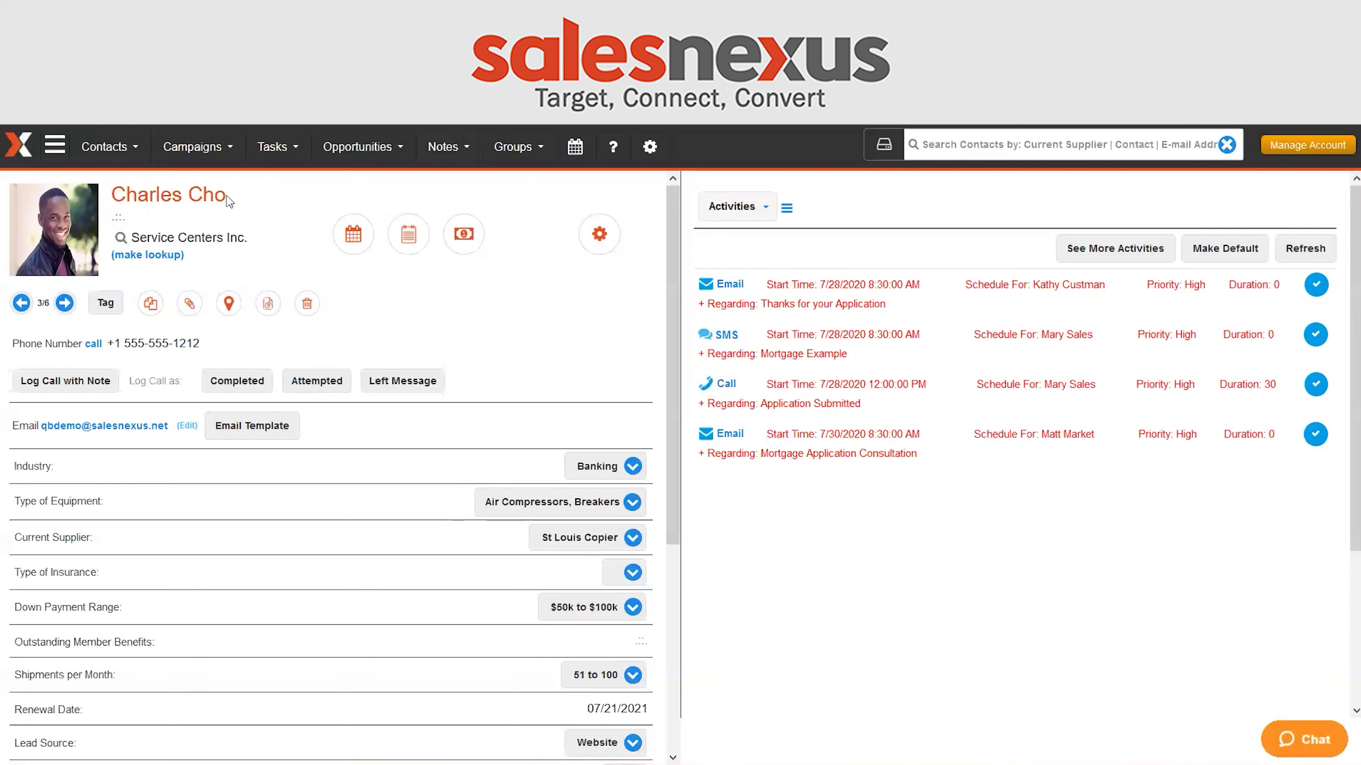
Step: Open the Sales Rep dashboard and review its sales, client, lead and logged-call charts
{"action": "left_click", "coordinate": [49, 155]}
{"action": "mouse_move", "coordinate": [101, 185]}
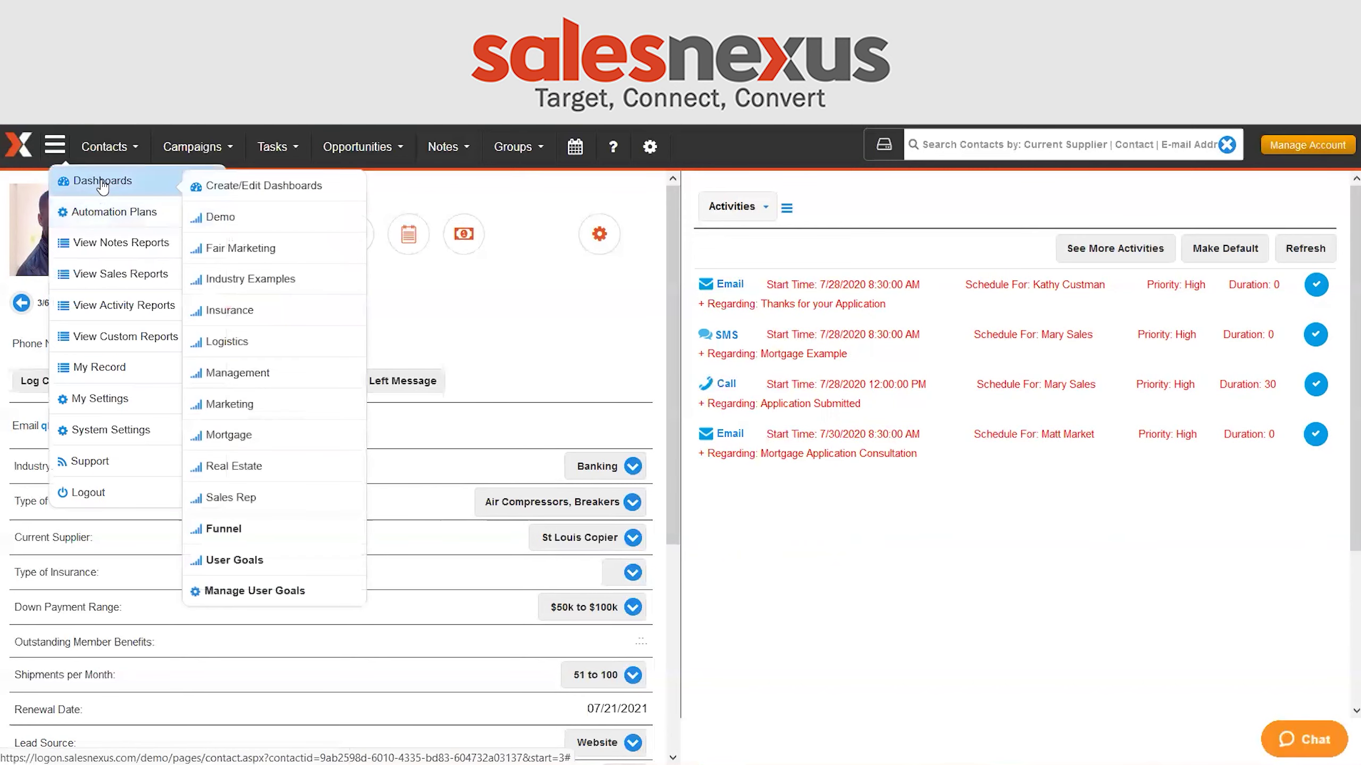
{"action": "left_click", "coordinate": [255, 498]}
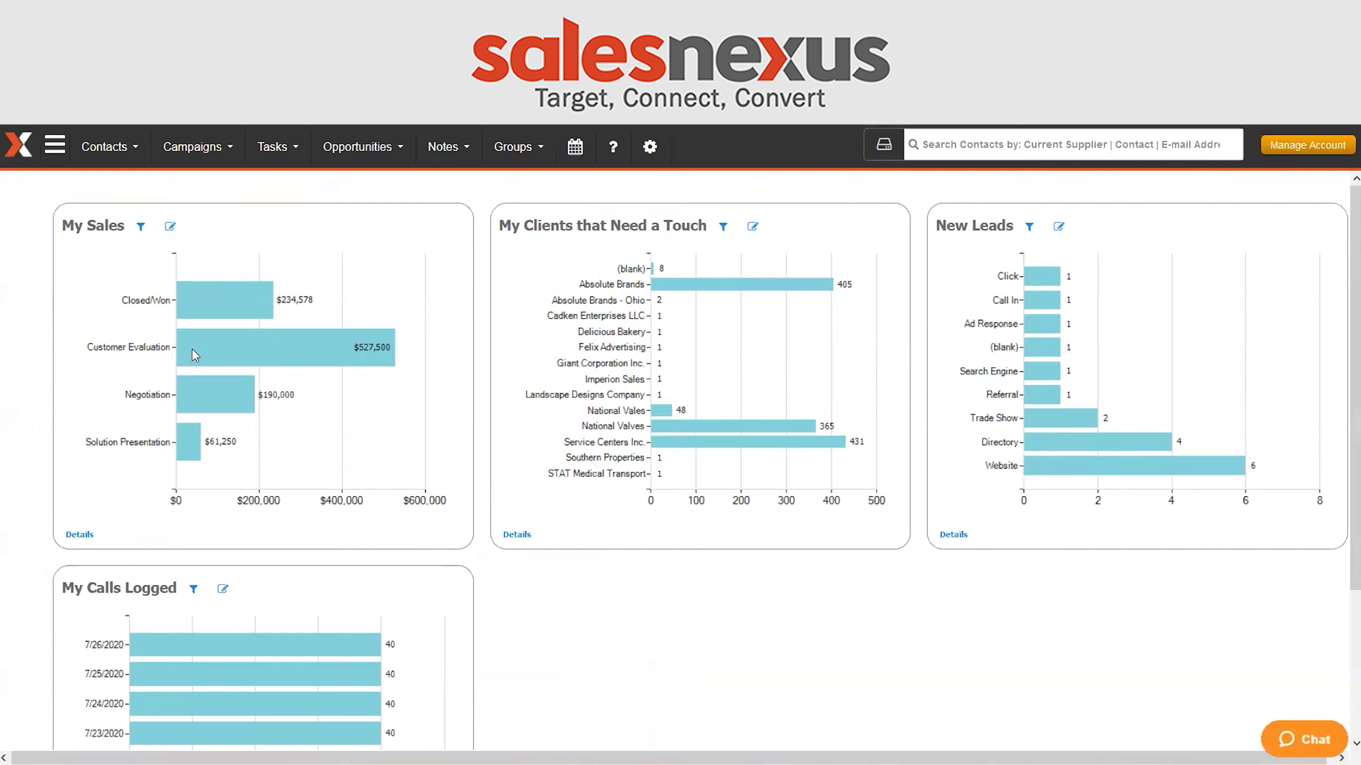
{"action": "scroll", "coordinate": [213, 396], "scroll_direction": "down", "scroll_amount": 2}
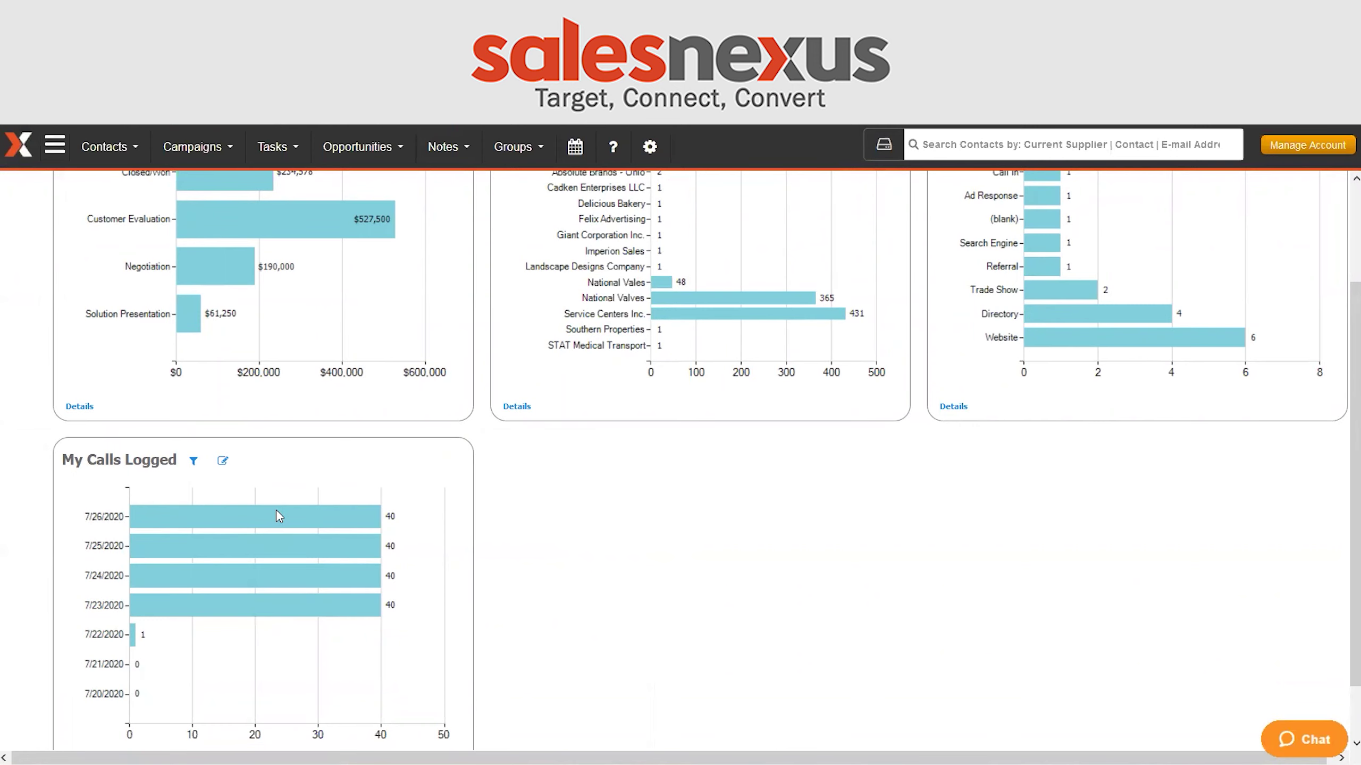
{"action": "scroll", "coordinate": [277, 516], "scroll_direction": "up", "scroll_amount": 2}
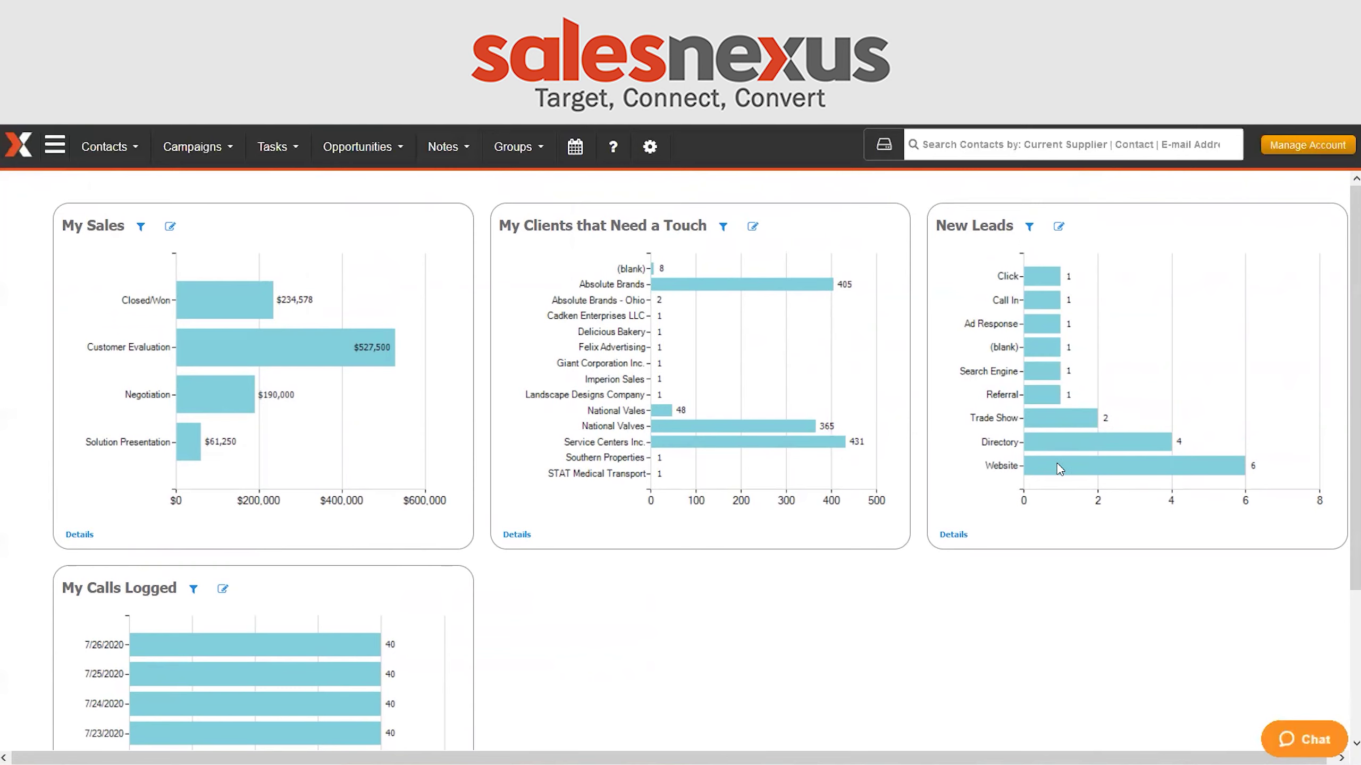
Step: Open the Marketing dashboard
{"action": "left_click", "coordinate": [55, 145]}
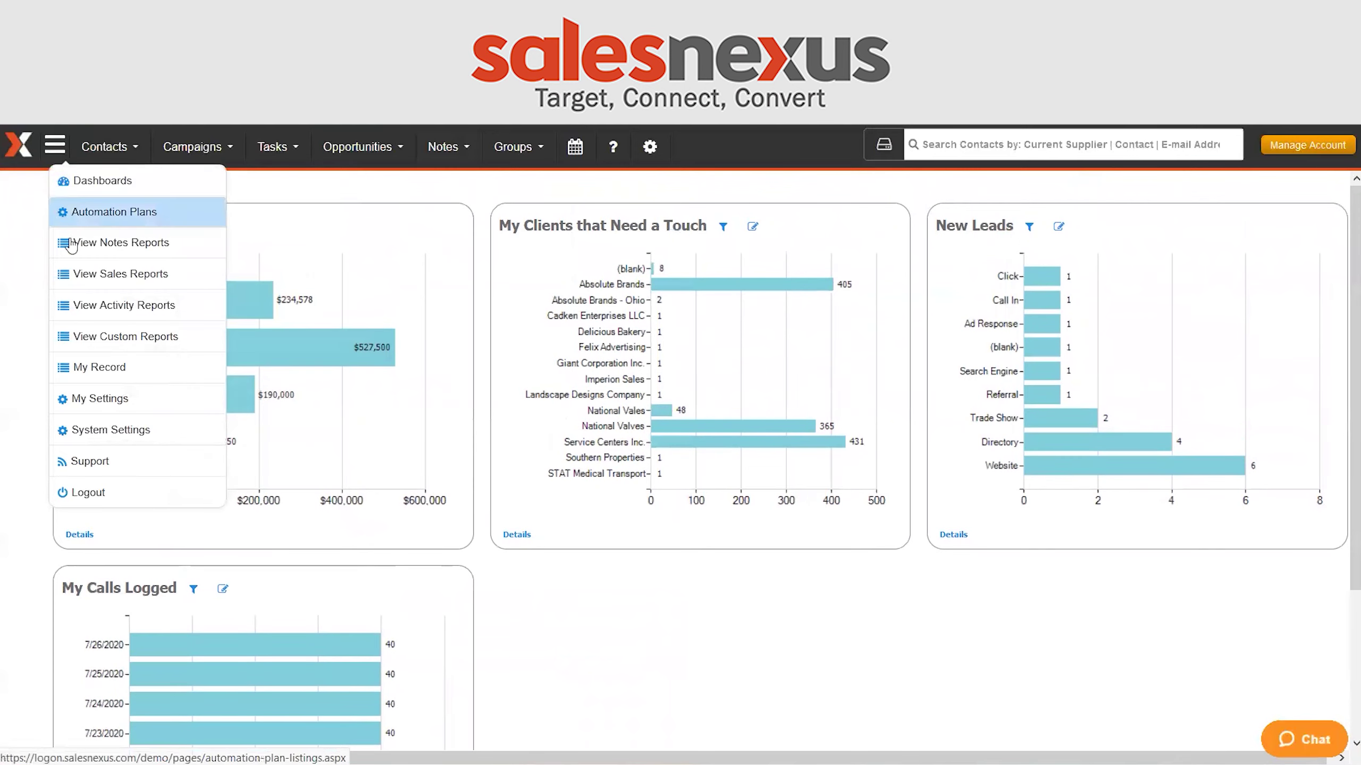
{"action": "mouse_move", "coordinate": [101, 181]}
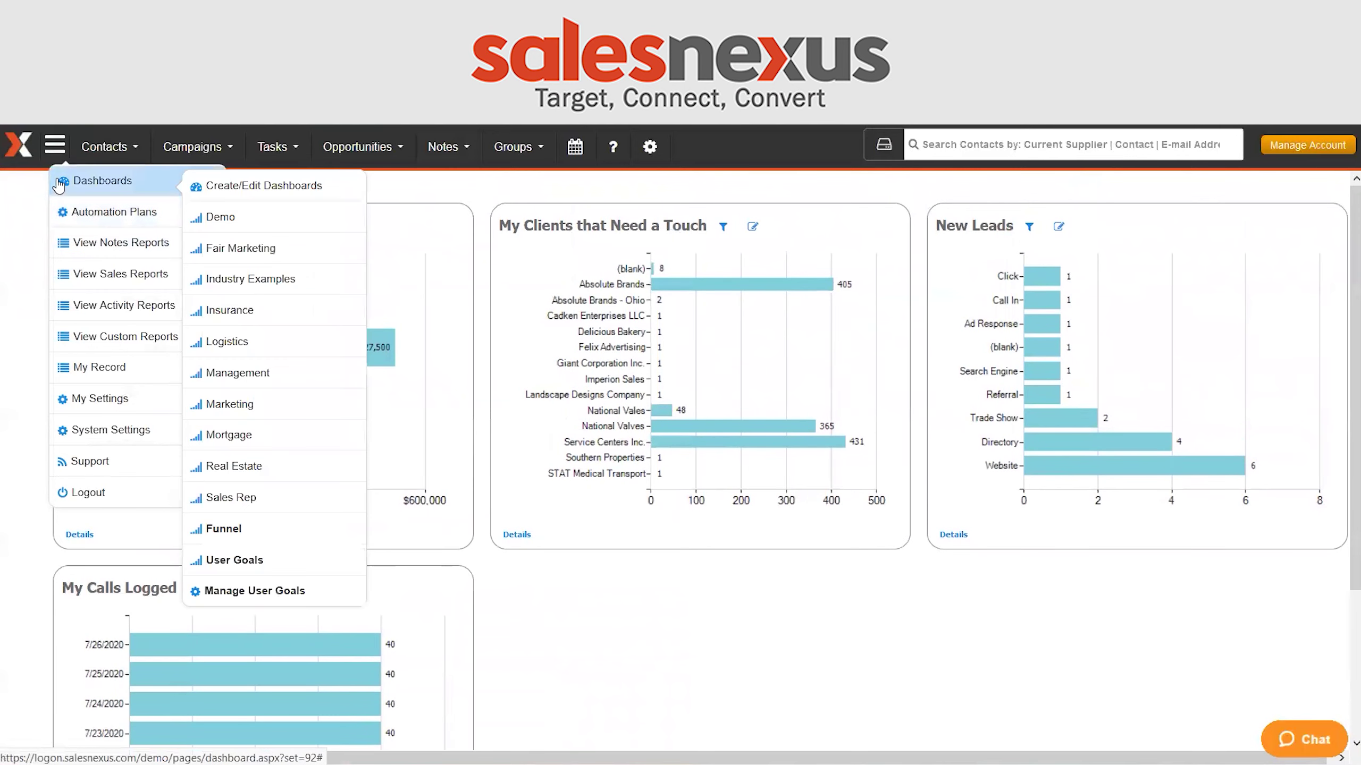
{"action": "left_click", "coordinate": [253, 404]}
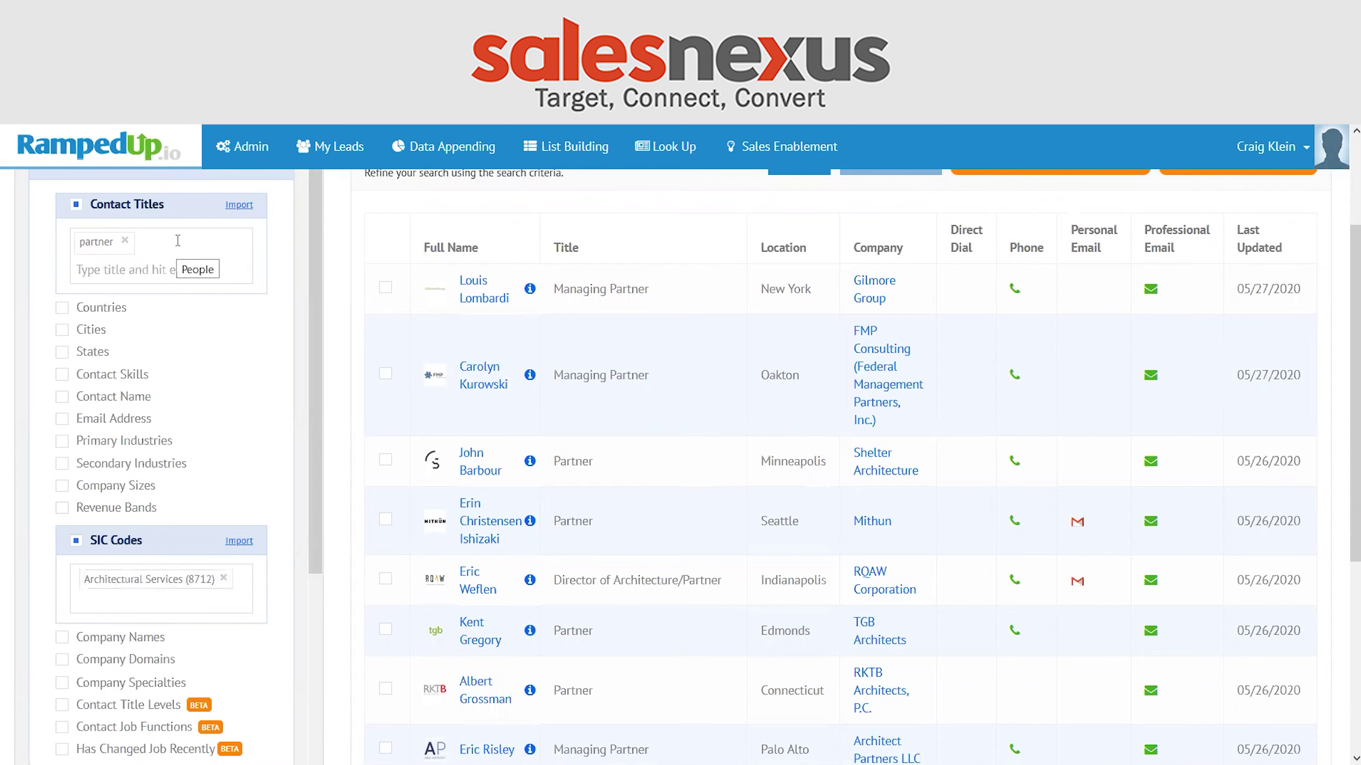
Step: Review the RampedUp search criteria for partners in Architectural Services (8712) and the resulting contact list
{"action": "left_click_drag", "start_coordinate": [318, 429], "coordinate": [309, 596]}
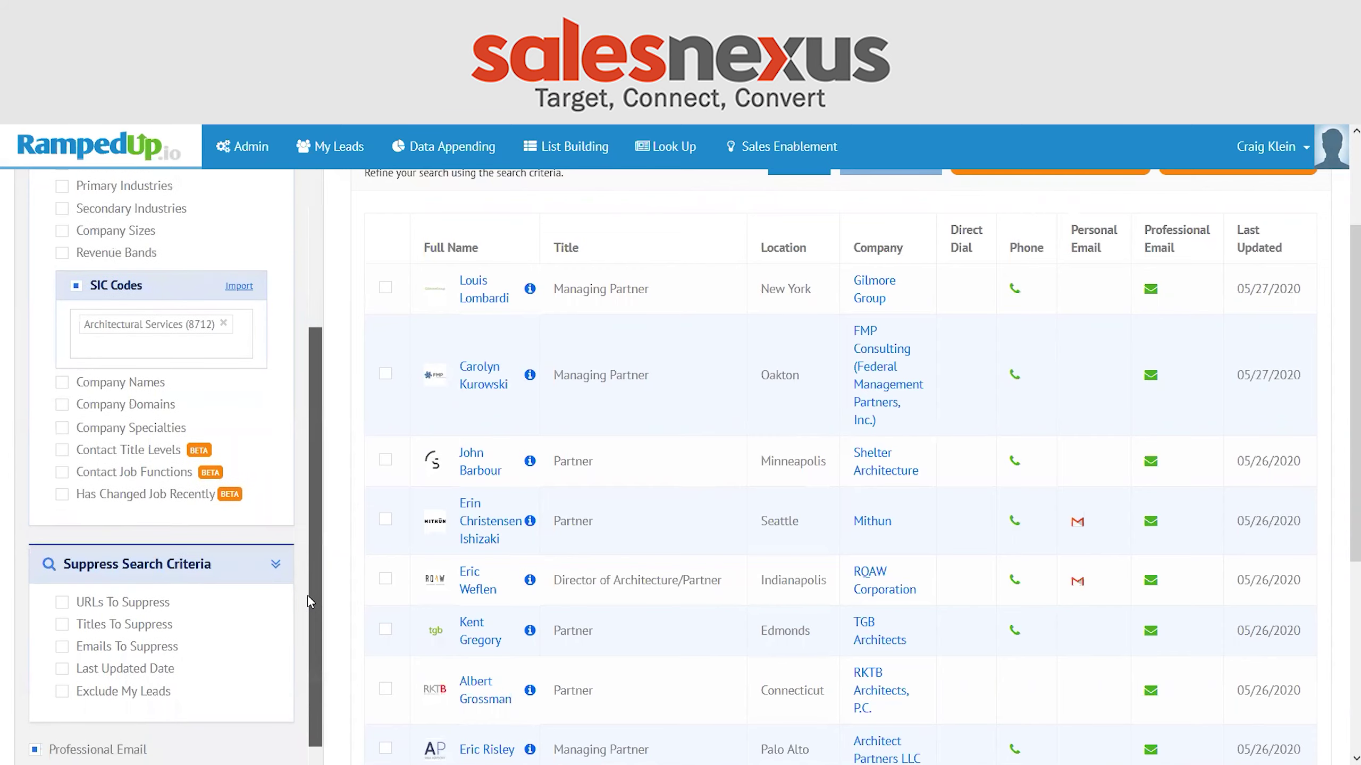
{"action": "scroll", "coordinate": [684, 540], "scroll_direction": "down", "scroll_amount": 6}
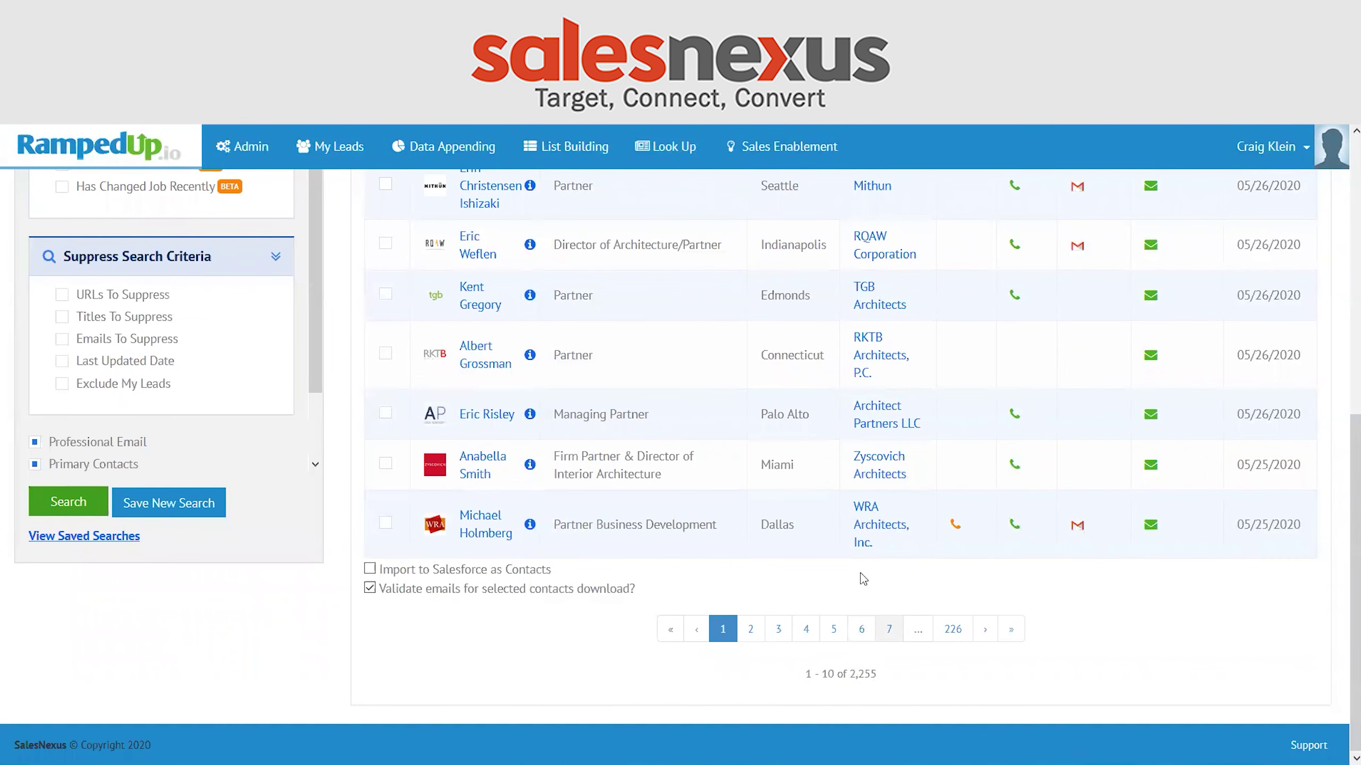
{"action": "scroll", "coordinate": [910, 589], "scroll_direction": "up", "scroll_amount": 8}
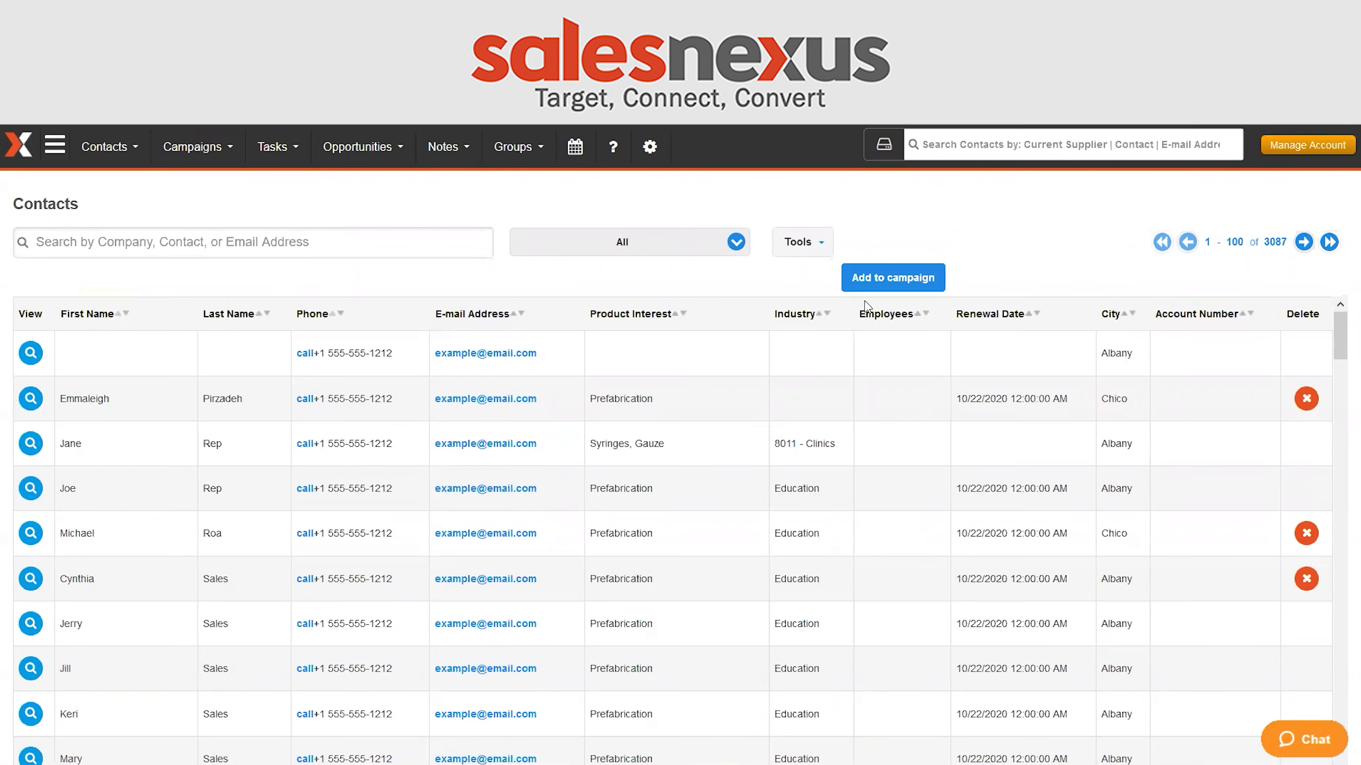
Step: Start adding the looked-up contacts to a campaign and select the Lead Nurture-New-10-27-L1 campaign
{"action": "left_click", "coordinate": [882, 278]}
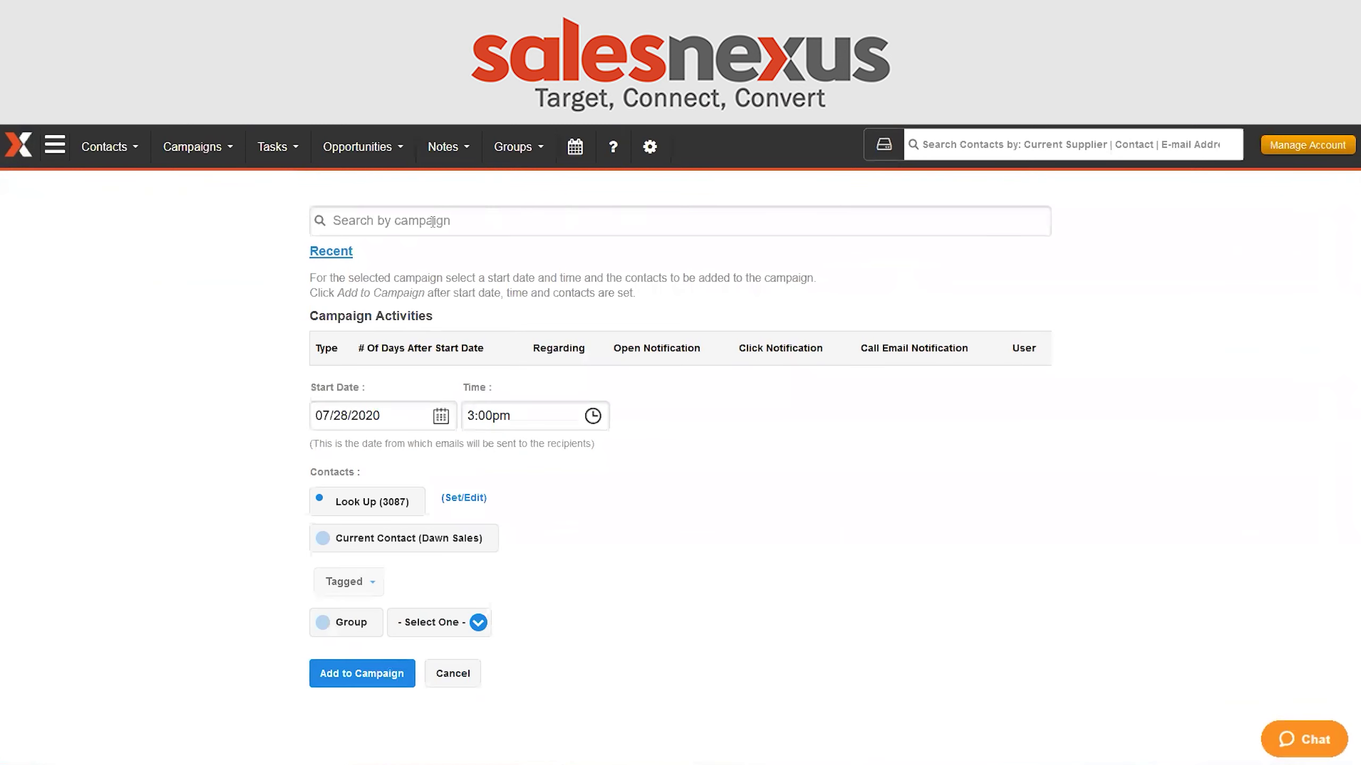
{"action": "left_click", "coordinate": [433, 220]}
{"action": "type", "text": "lead"}
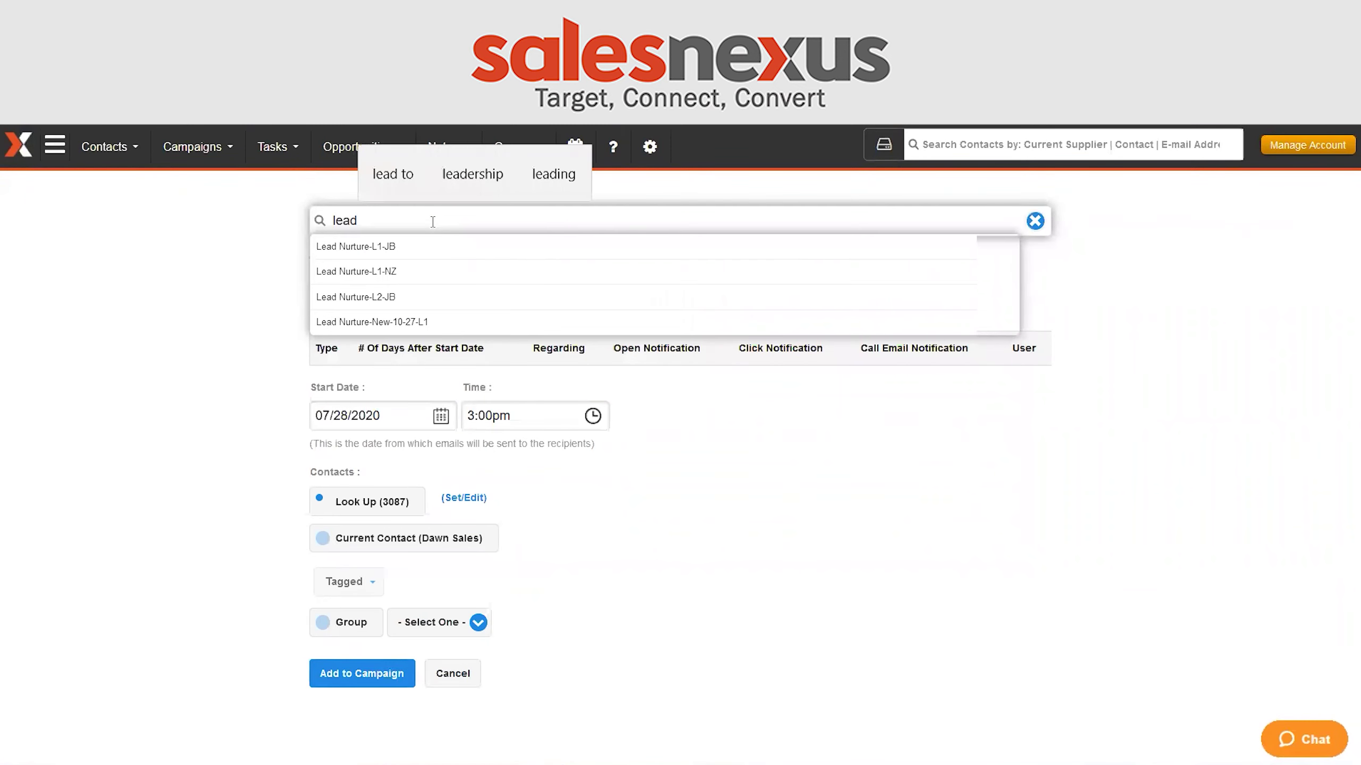
{"action": "left_click", "coordinate": [428, 322]}
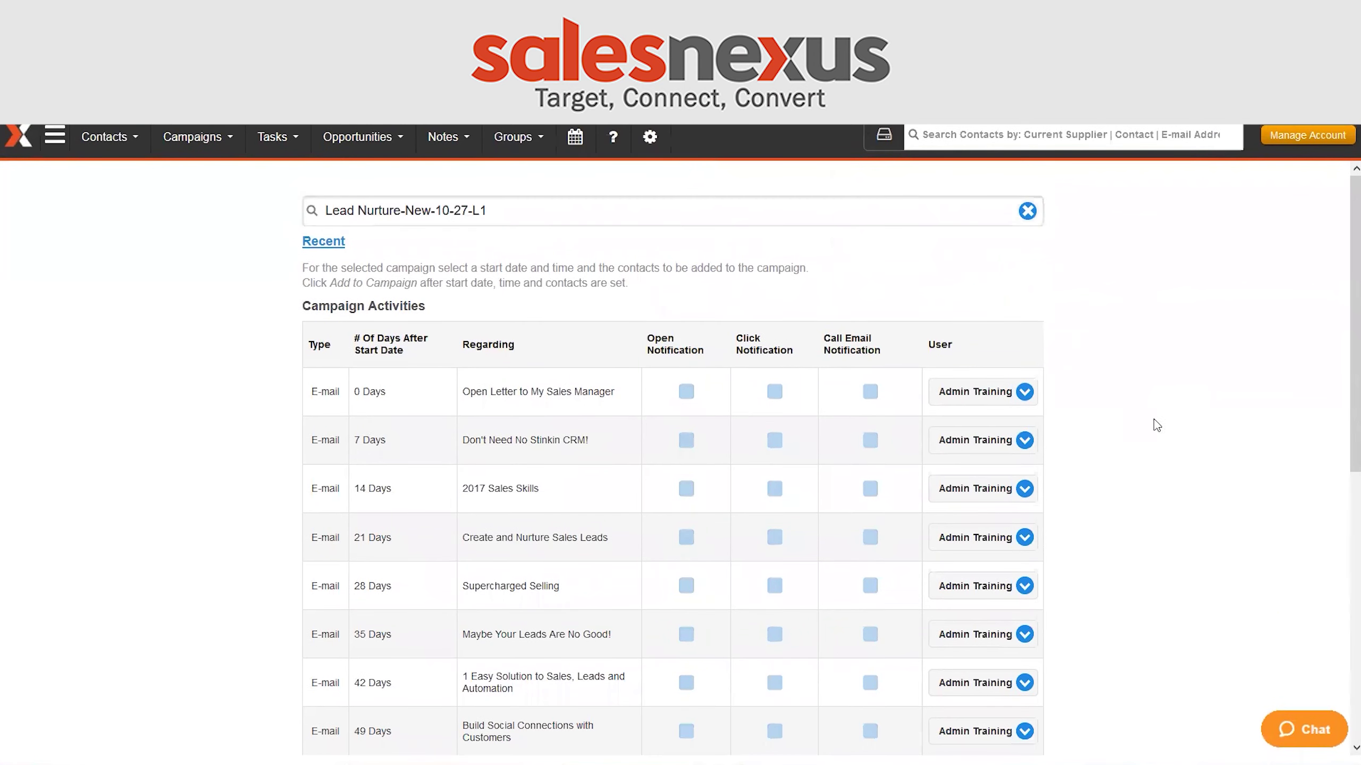
Step: Review the campaign's email activities, set its start date to 07/29/2020 and choose a morning start time
{"action": "scroll", "coordinate": [1155, 424], "scroll_direction": "down", "scroll_amount": 4}
{"action": "scroll", "coordinate": [1154, 438], "scroll_direction": "down", "scroll_amount": 3}
{"action": "scroll", "coordinate": [1155, 440], "scroll_direction": "up", "scroll_amount": 3}
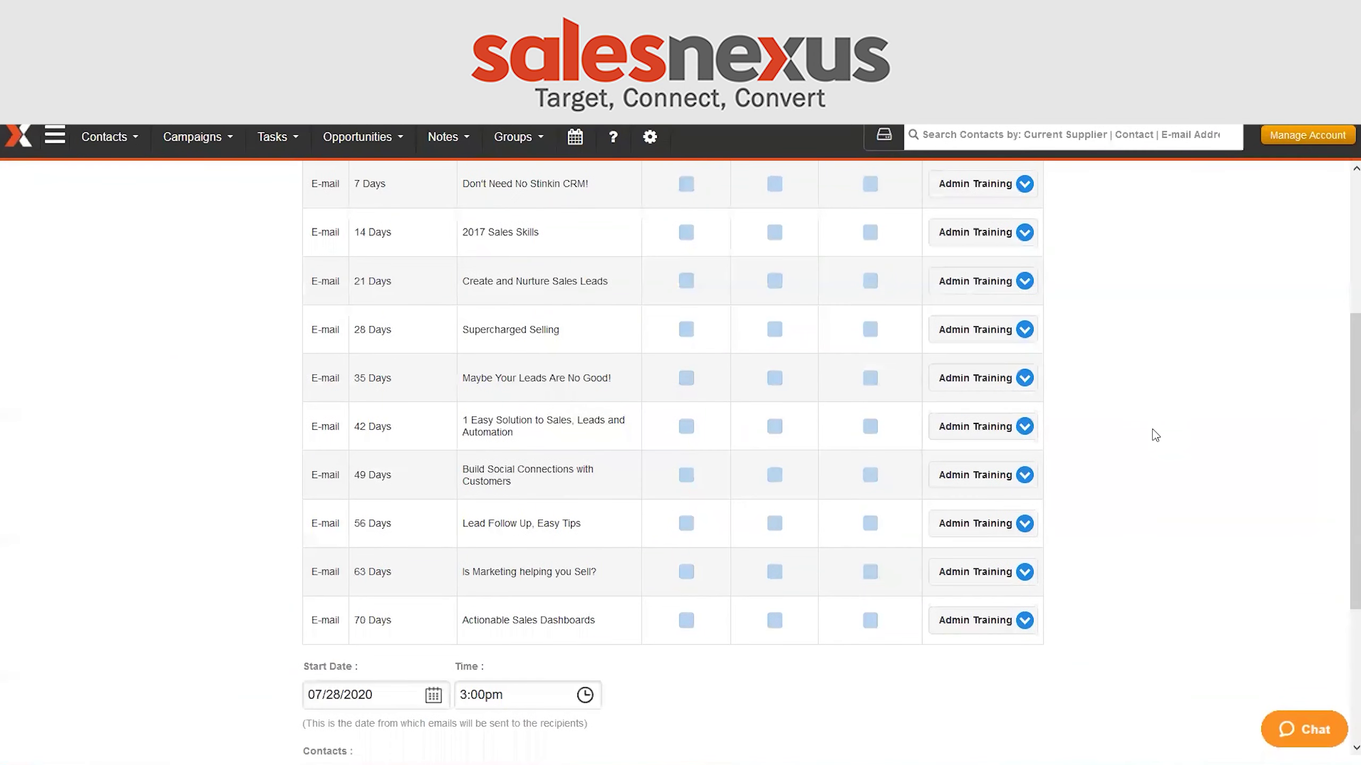
{"action": "scroll", "coordinate": [1155, 440], "scroll_direction": "up", "scroll_amount": 2}
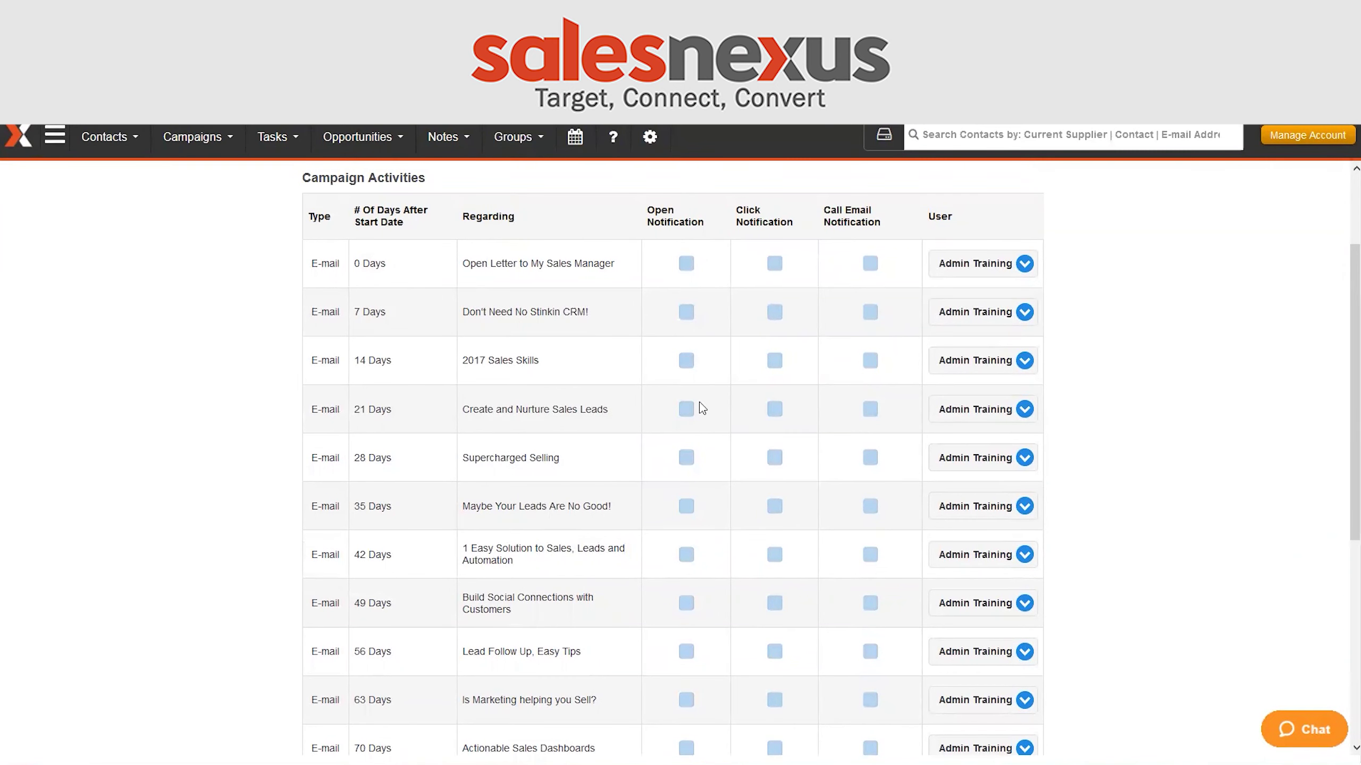
{"action": "scroll", "coordinate": [1136, 450], "scroll_direction": "down", "scroll_amount": 7}
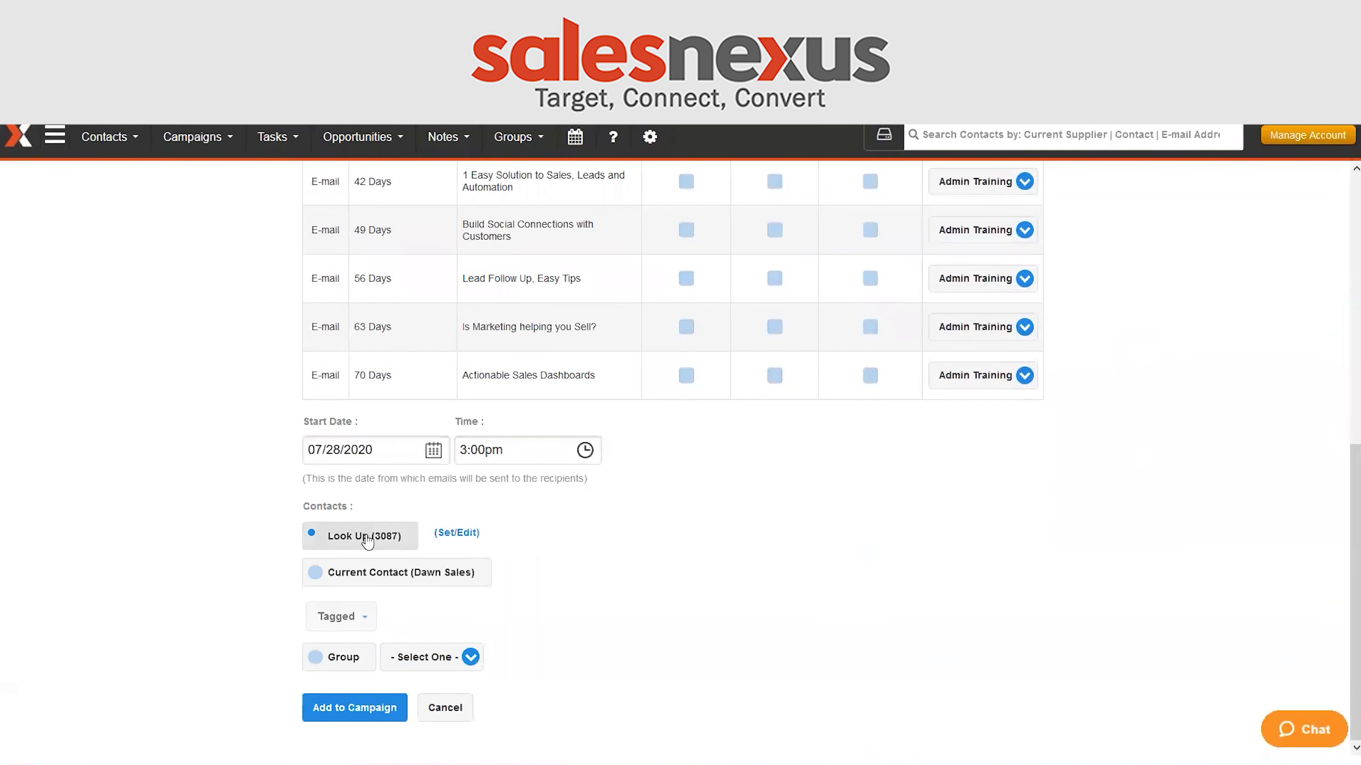
{"action": "left_click", "coordinate": [433, 450]}
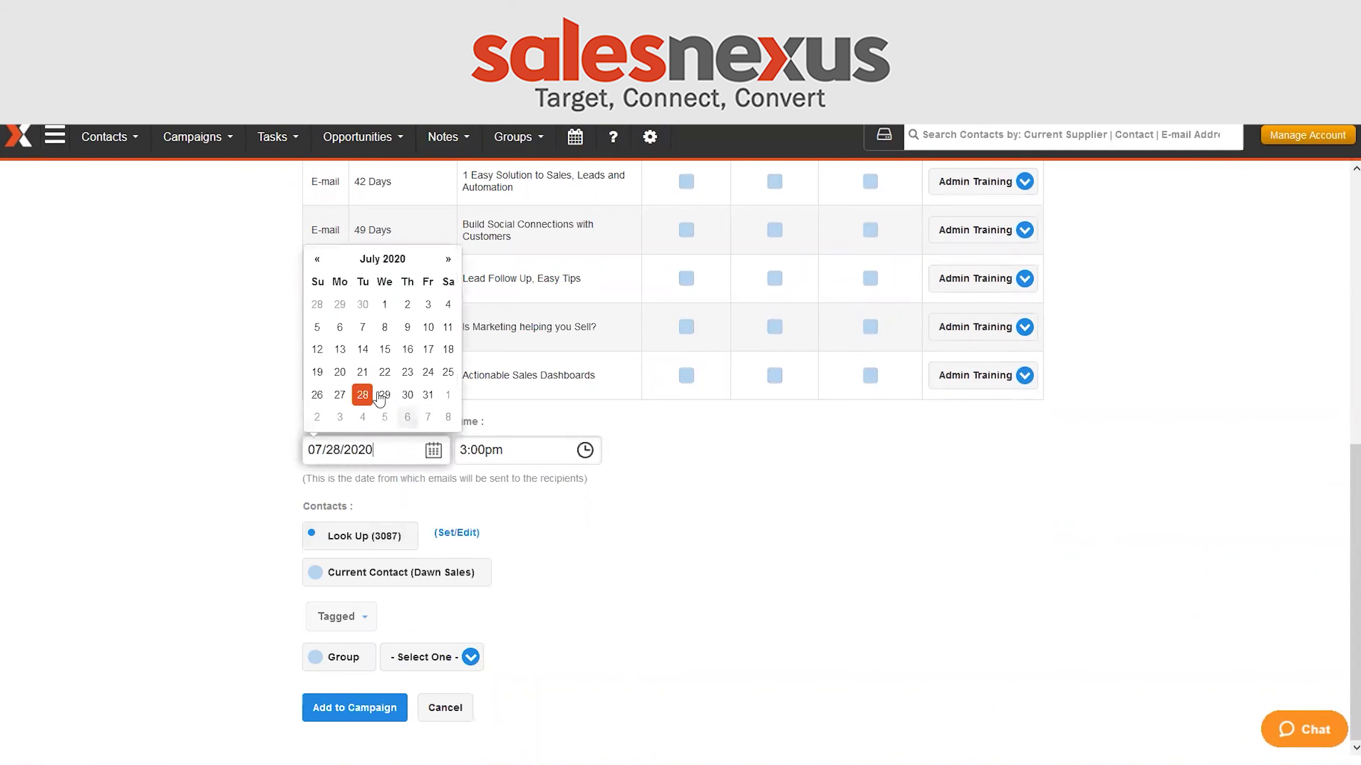
{"action": "left_click", "coordinate": [384, 395]}
{"action": "left_click", "coordinate": [494, 450]}
{"action": "scroll", "coordinate": [484, 501], "scroll_direction": "up", "scroll_amount": 6}
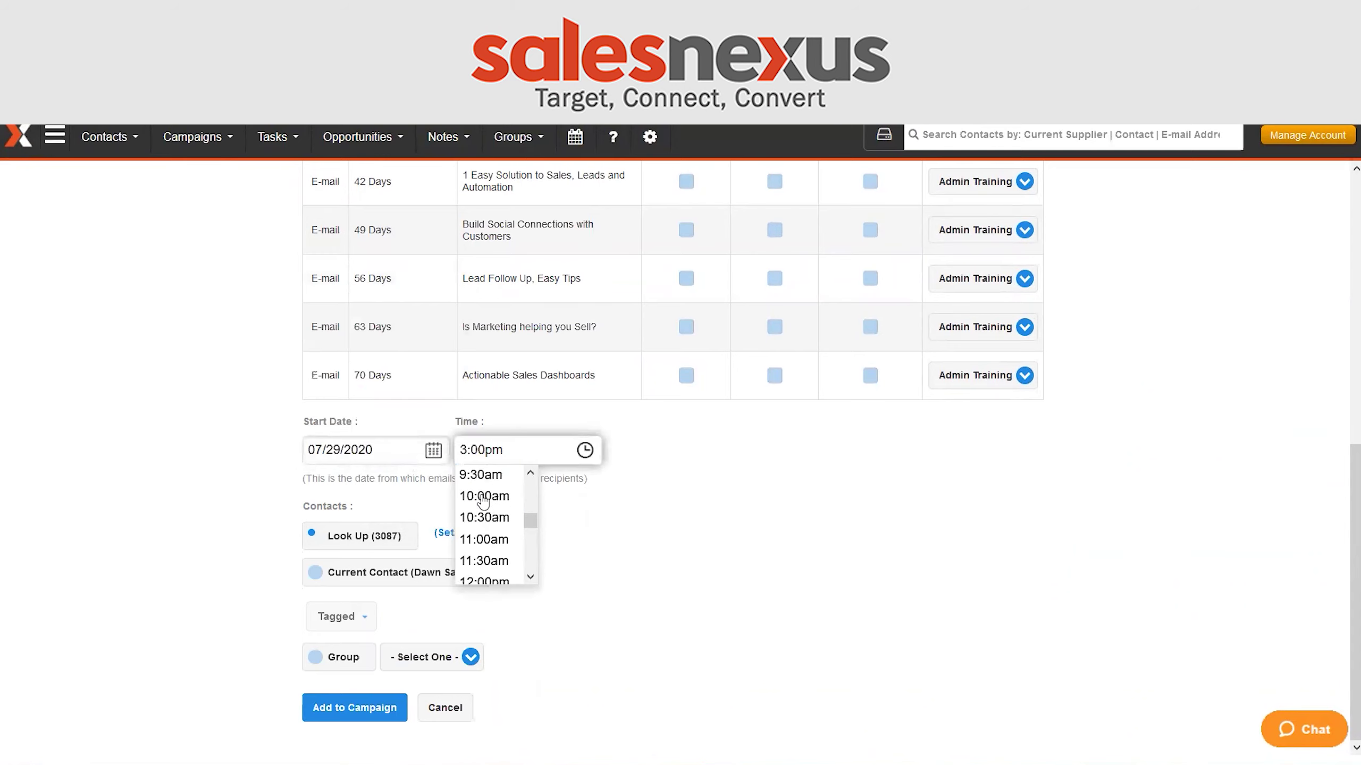
{"action": "scroll", "coordinate": [483, 502], "scroll_direction": "up", "scroll_amount": 1}
{"action": "left_click", "coordinate": [484, 496]}
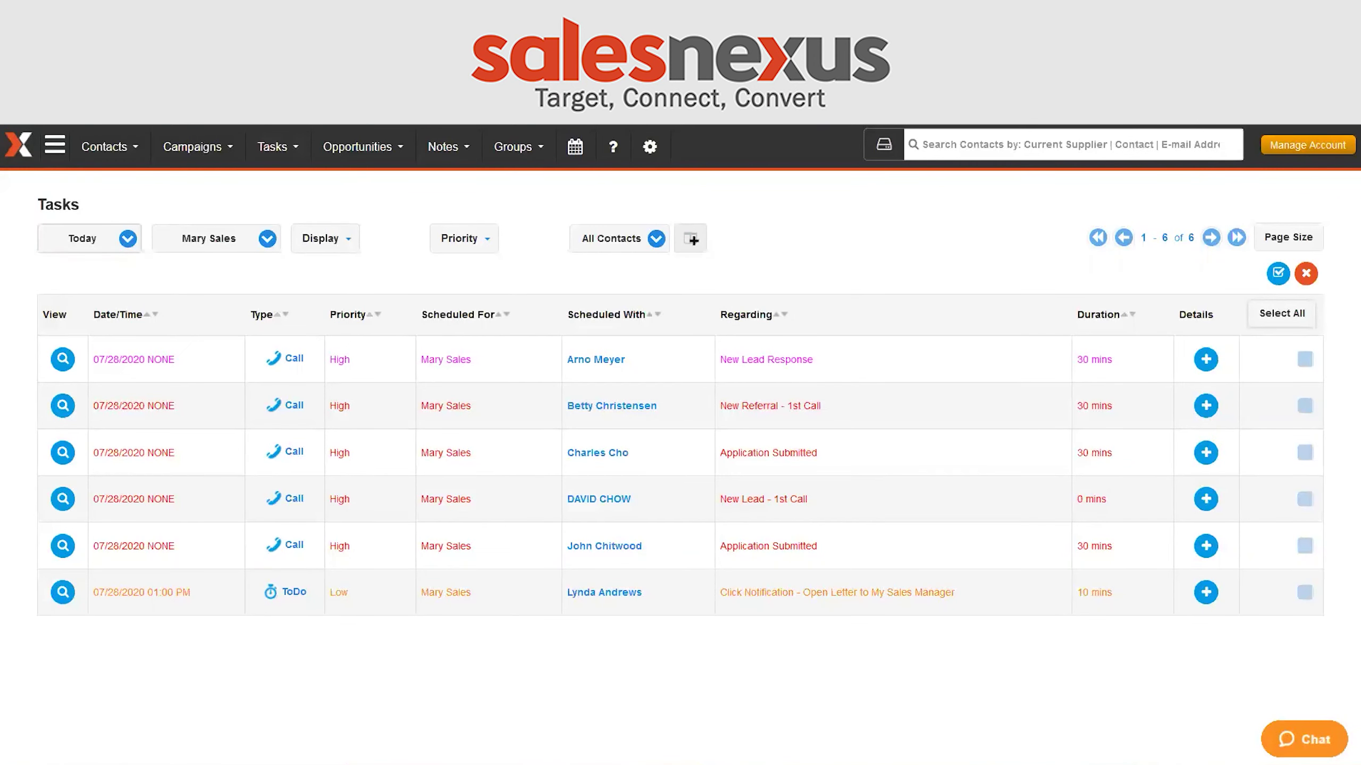
Step: Open the contact record of the Click Notification ToDo task and set its Industry to Automotive/Aerospace
{"action": "mouse_move", "coordinate": [586, 363]}
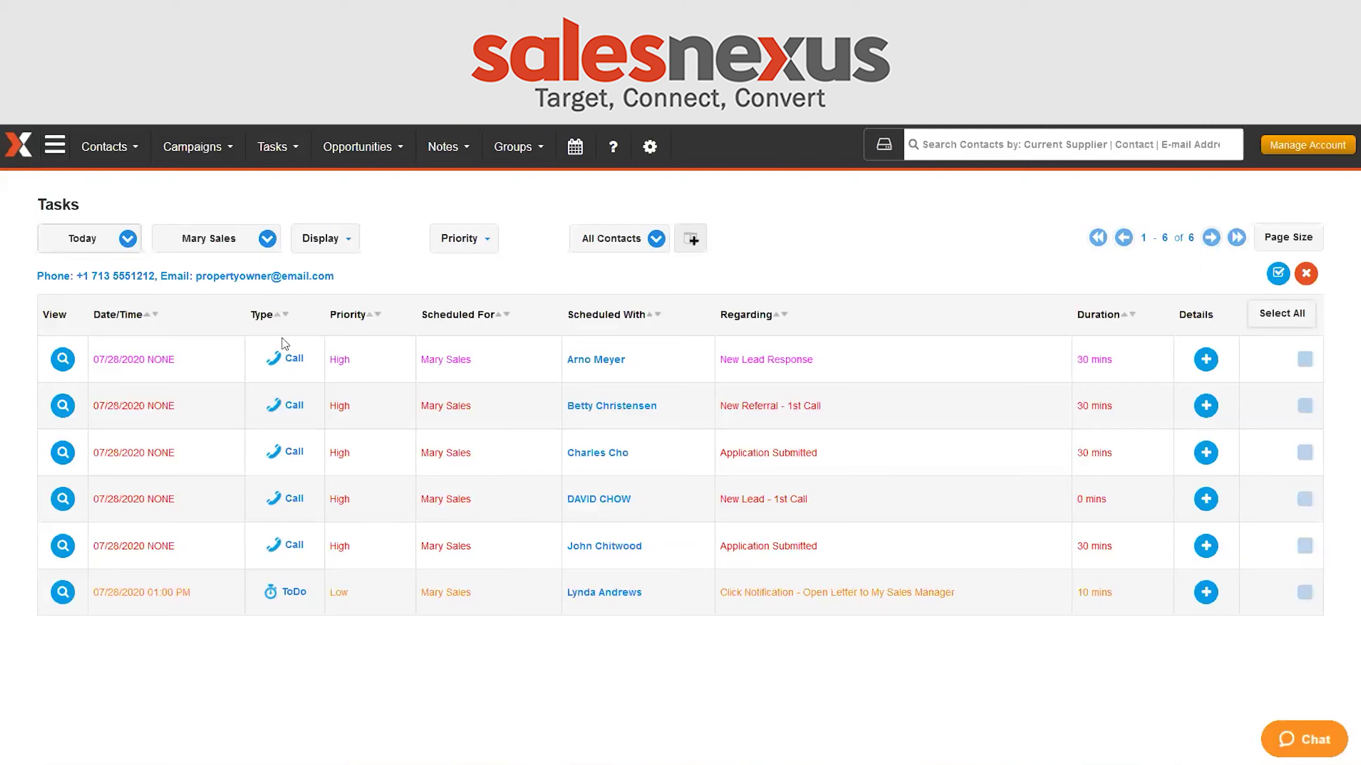
{"action": "left_click", "coordinate": [615, 596]}
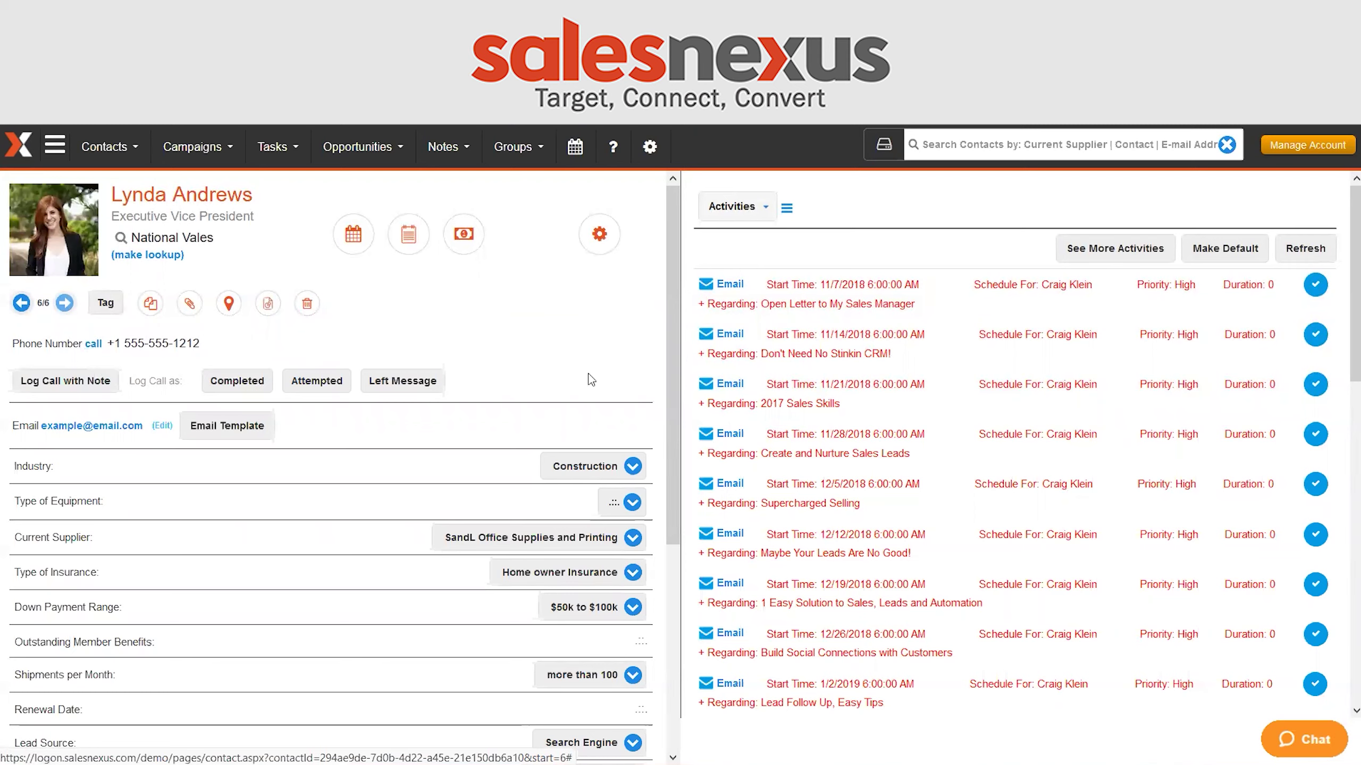
{"action": "left_click", "coordinate": [581, 466]}
{"action": "left_click", "coordinate": [595, 243]}
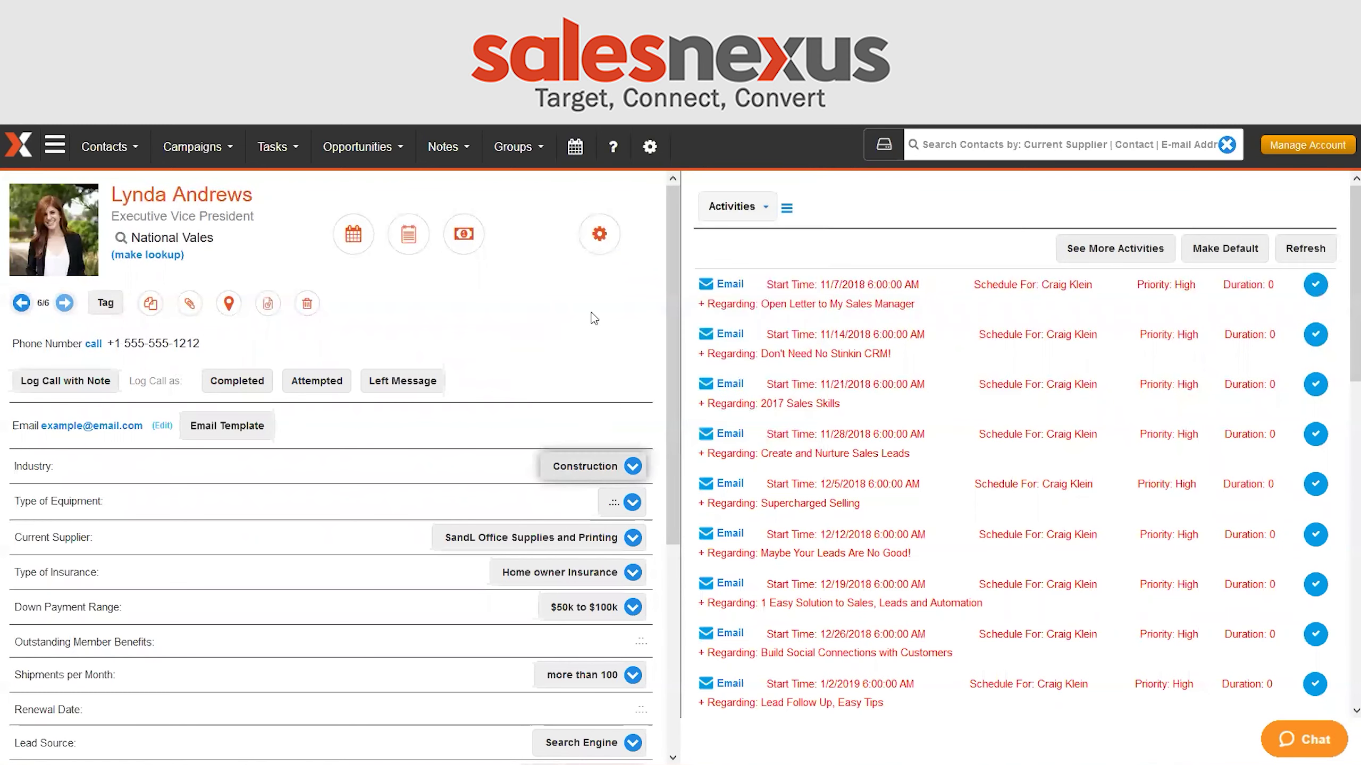
Step: Set this contact's Type of Equipment to Dumpers, Excavators and Forklifts
{"action": "left_click", "coordinate": [613, 505]}
{"action": "left_click", "coordinate": [465, 591]}
{"action": "left_click", "coordinate": [465, 616]}
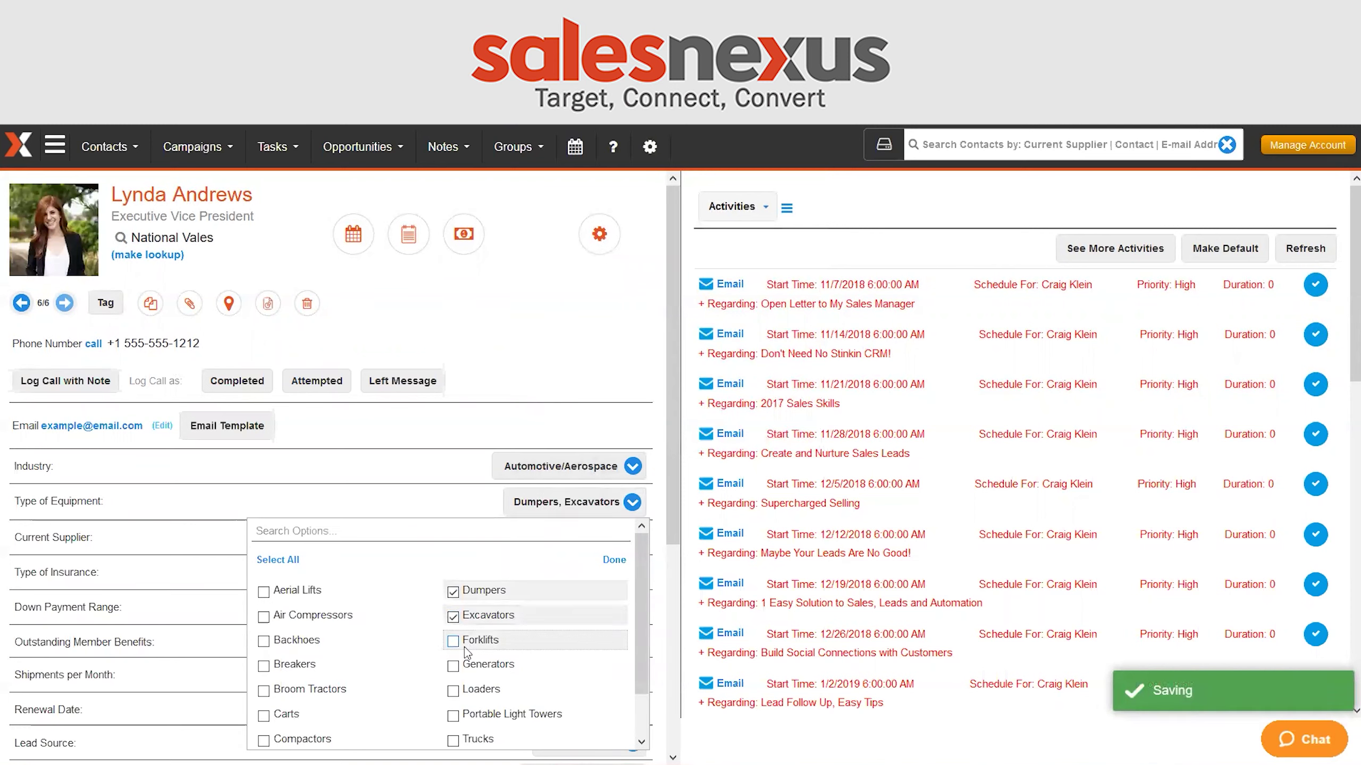
{"action": "left_click", "coordinate": [463, 647]}
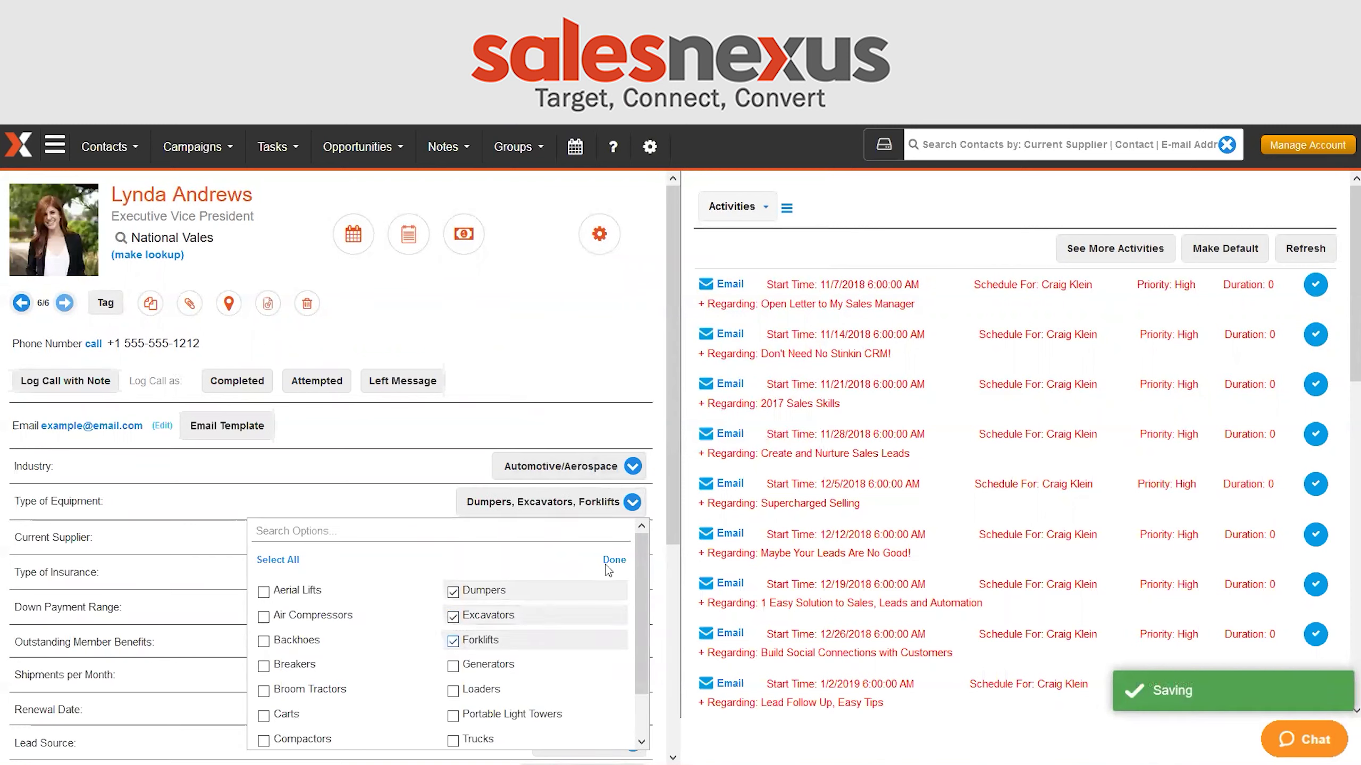
{"action": "left_click", "coordinate": [599, 366]}
Step: Set the contact's Current Supplier to Ricoh, Type of Insurance to Auto Insurance and Down Payment Range to Less than $50k
{"action": "left_click", "coordinate": [542, 538]}
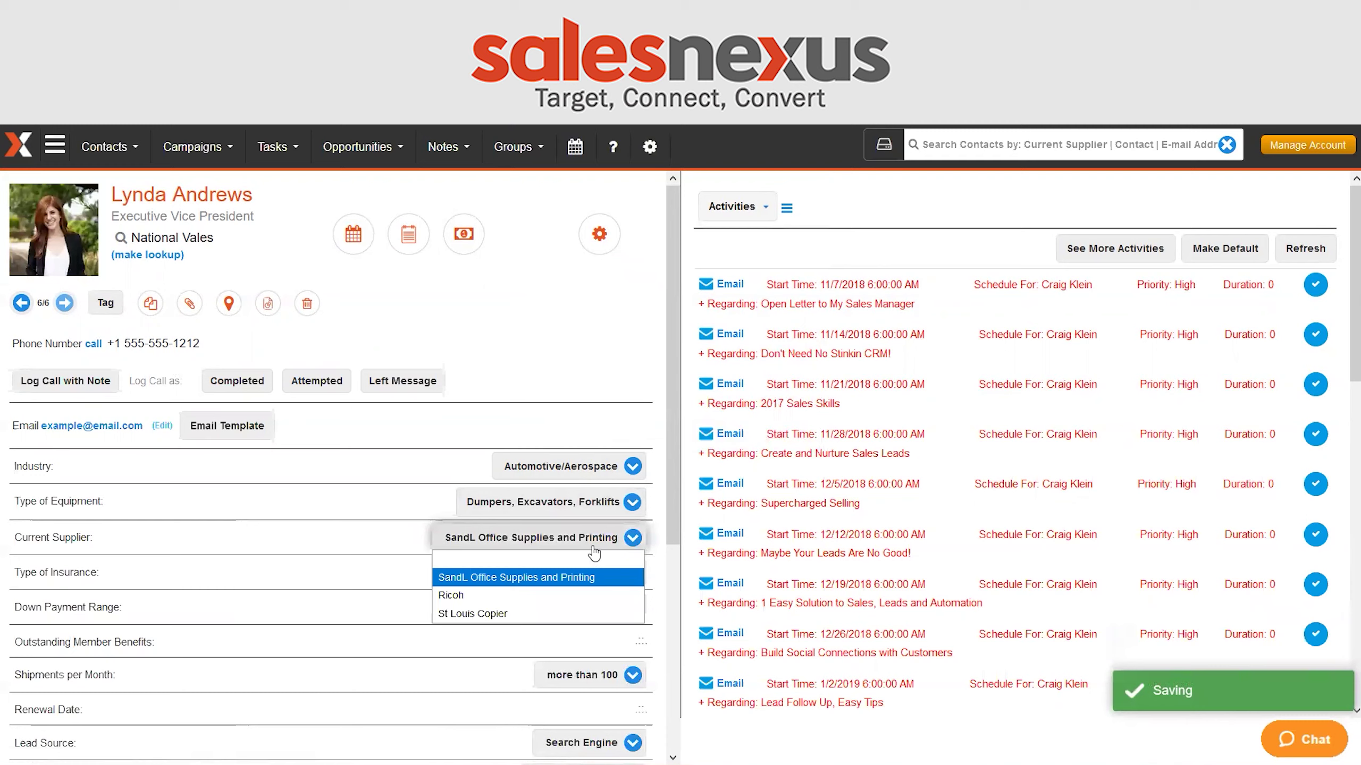
{"action": "left_click", "coordinate": [551, 595]}
{"action": "left_click", "coordinate": [558, 572]}
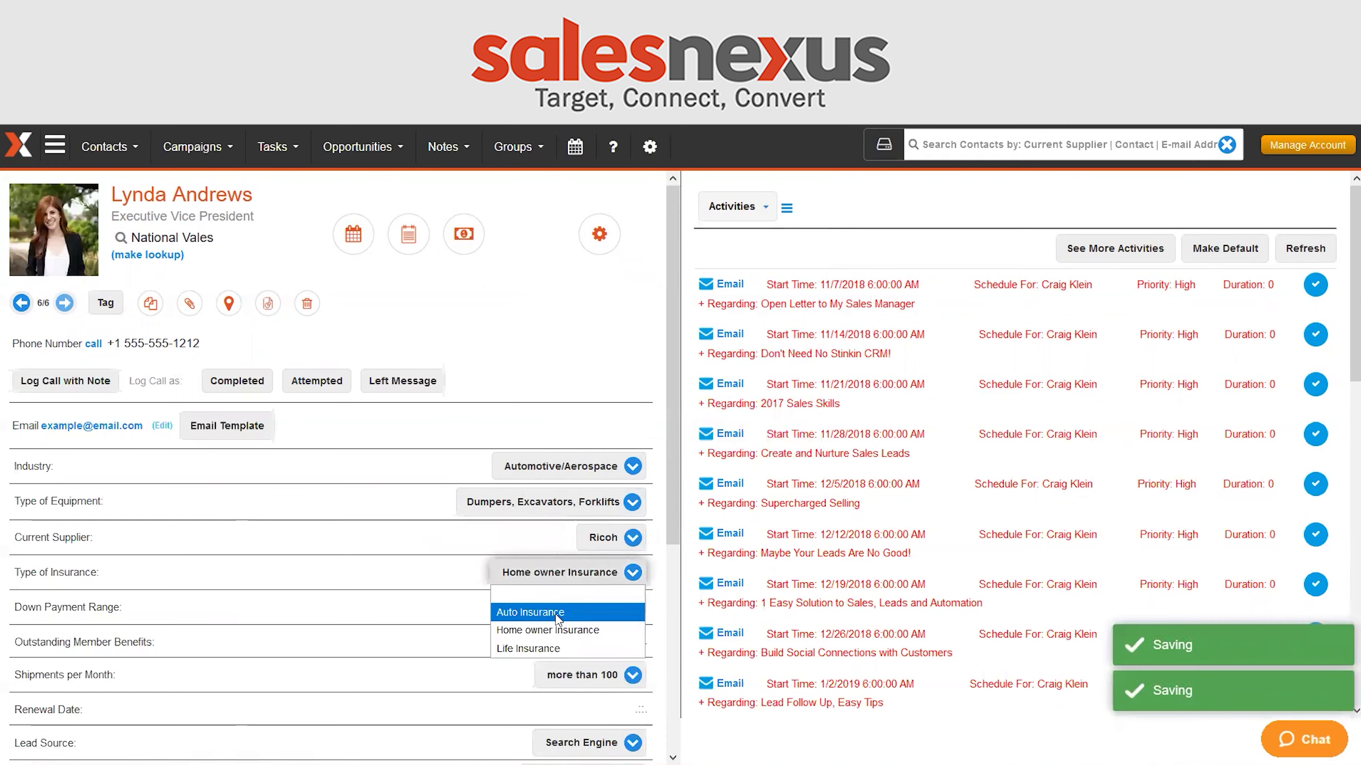
{"action": "left_click", "coordinate": [558, 619]}
{"action": "left_click", "coordinate": [581, 607]}
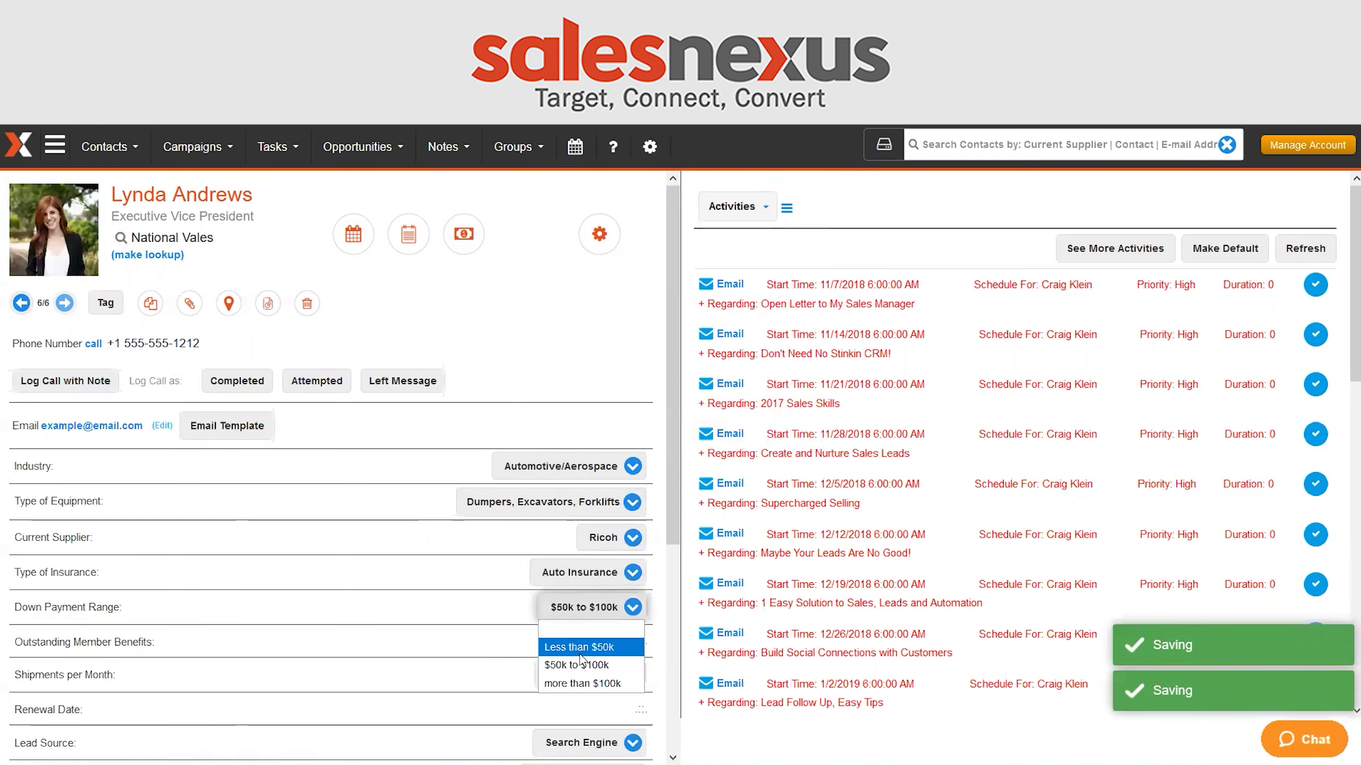
{"action": "left_click", "coordinate": [580, 653]}
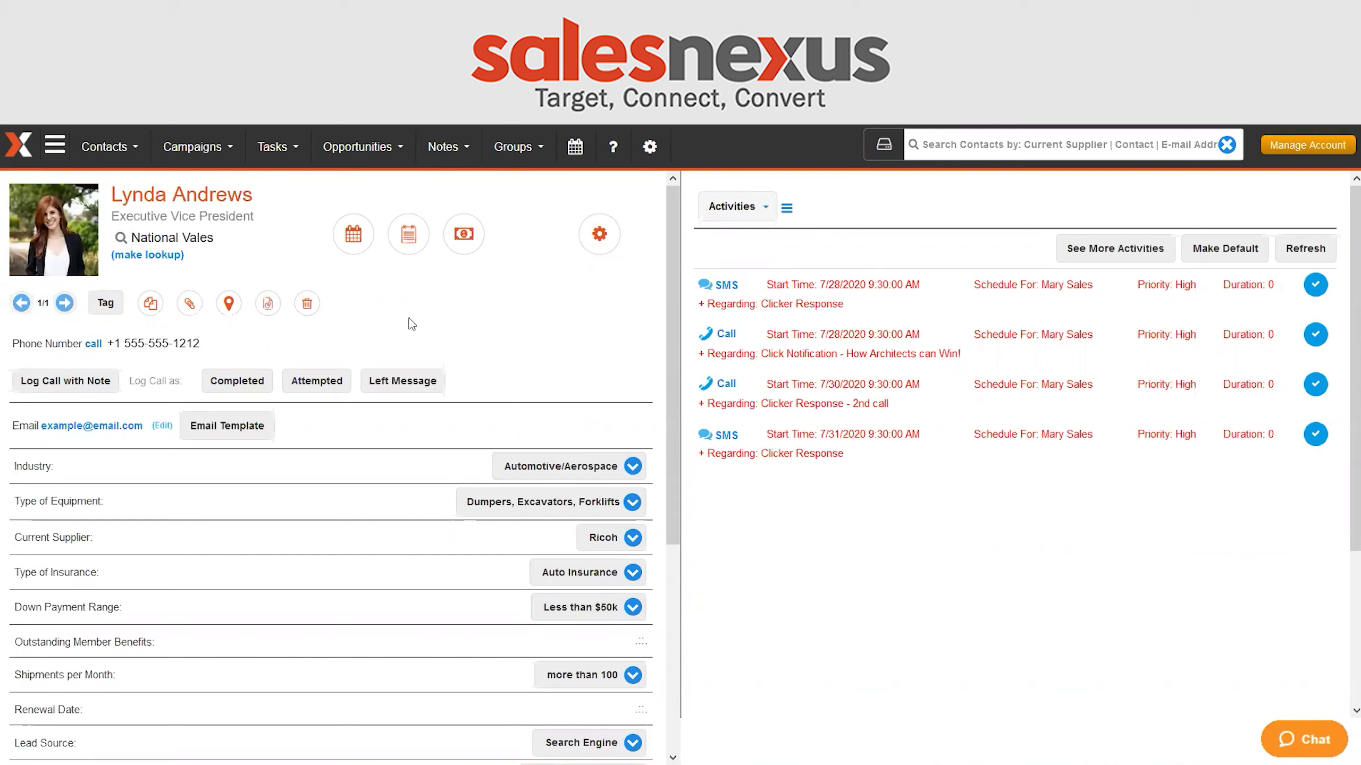
Step: Create a new email template from the Bakery Menu design and name it Prospect Follow Up
{"action": "left_click", "coordinate": [191, 148]}
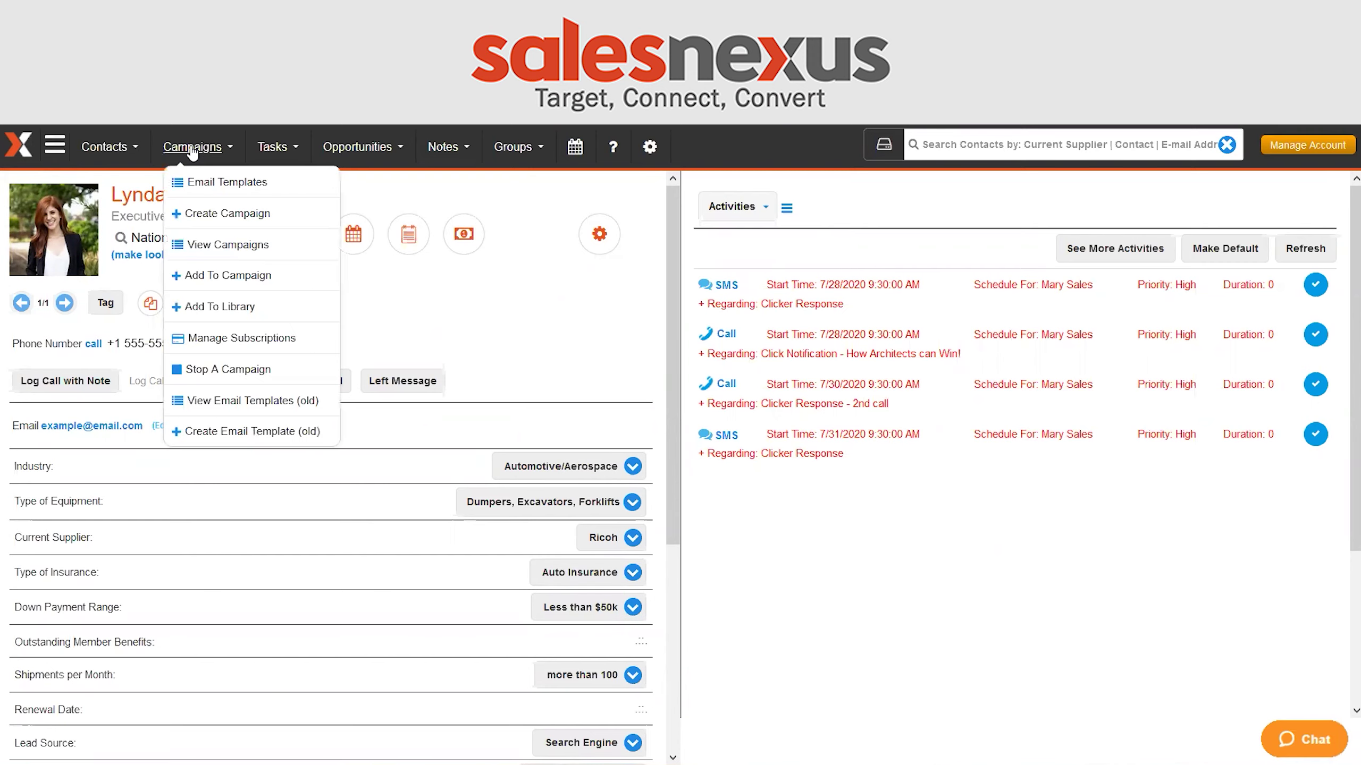
{"action": "left_click", "coordinate": [204, 185]}
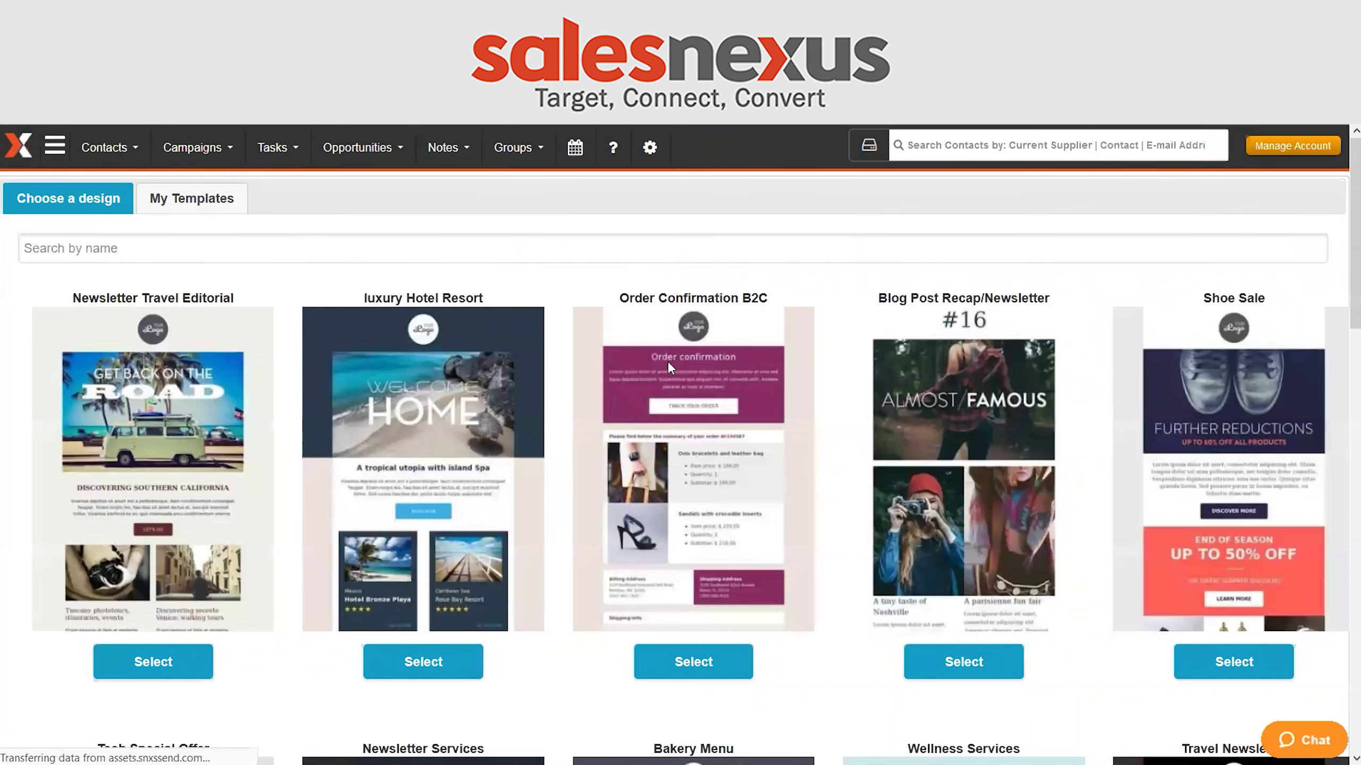
{"action": "scroll", "coordinate": [660, 365], "scroll_direction": "down", "scroll_amount": 8}
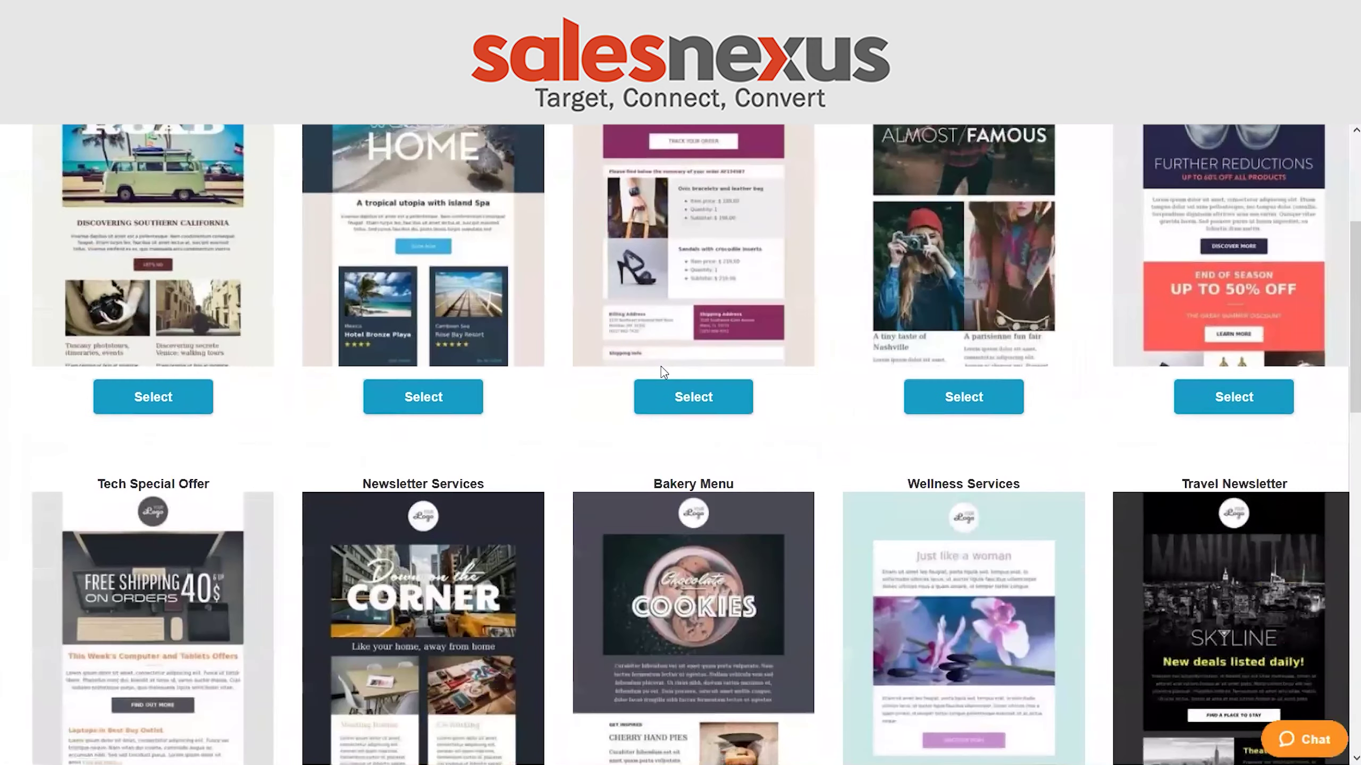
{"action": "scroll", "coordinate": [662, 370], "scroll_direction": "down", "scroll_amount": 2}
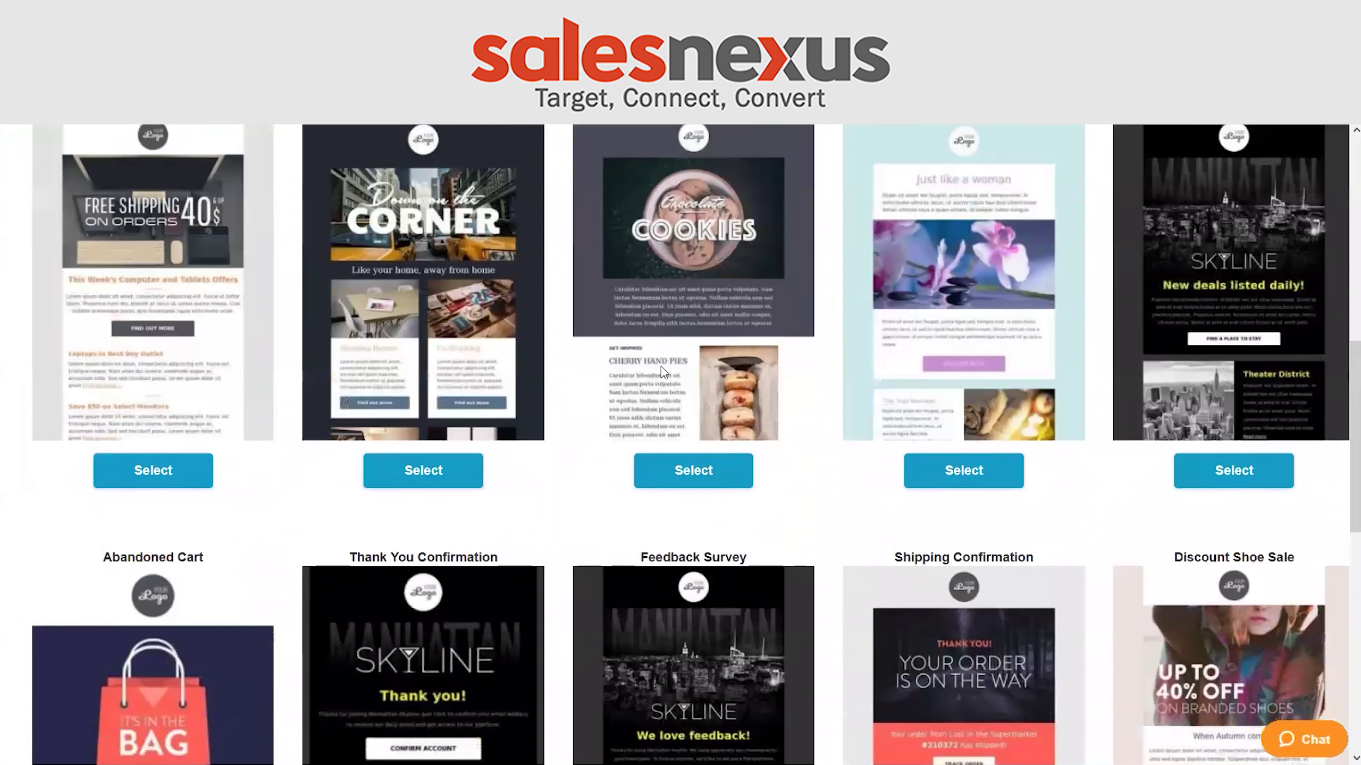
{"action": "left_click", "coordinate": [694, 470]}
{"action": "left_click", "coordinate": [648, 443]}
{"action": "type", "text": "Prosp"}
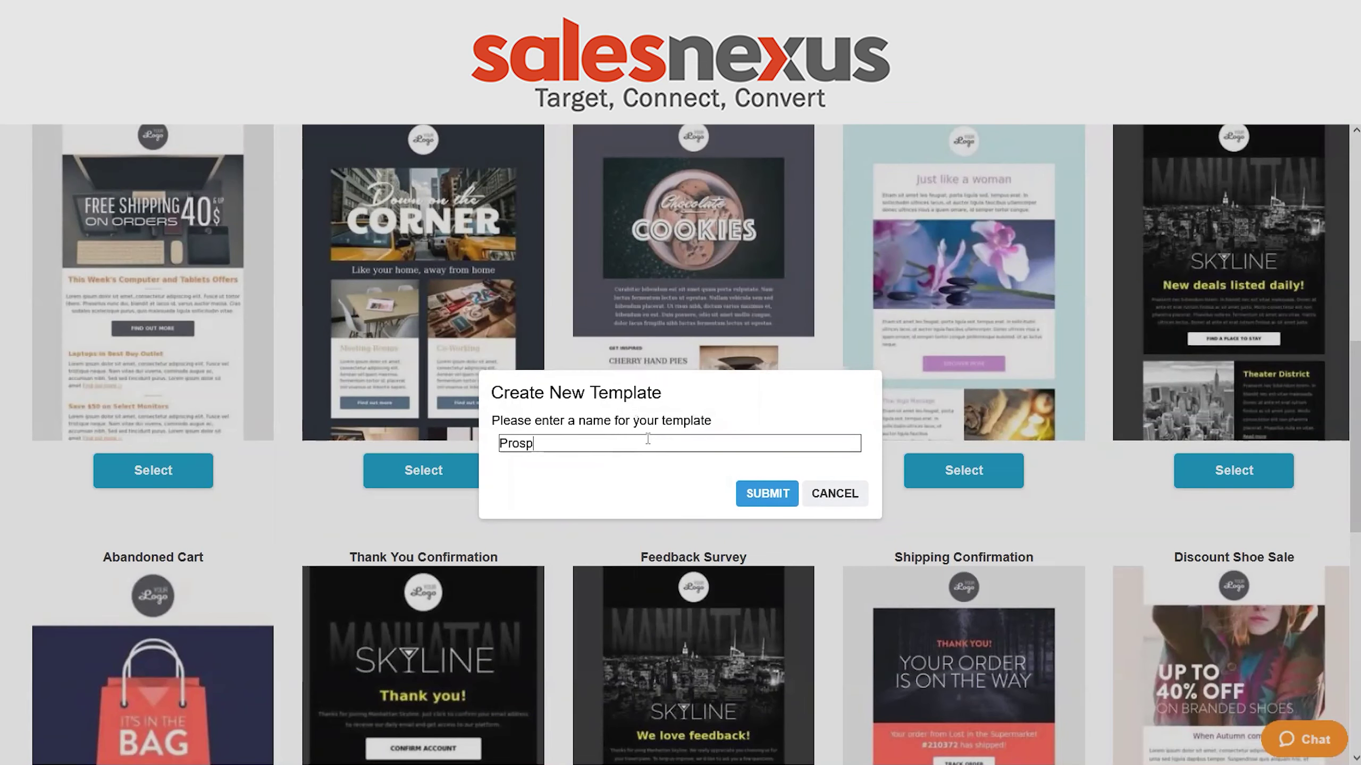
{"action": "type", "text": "ect Follow Up"}
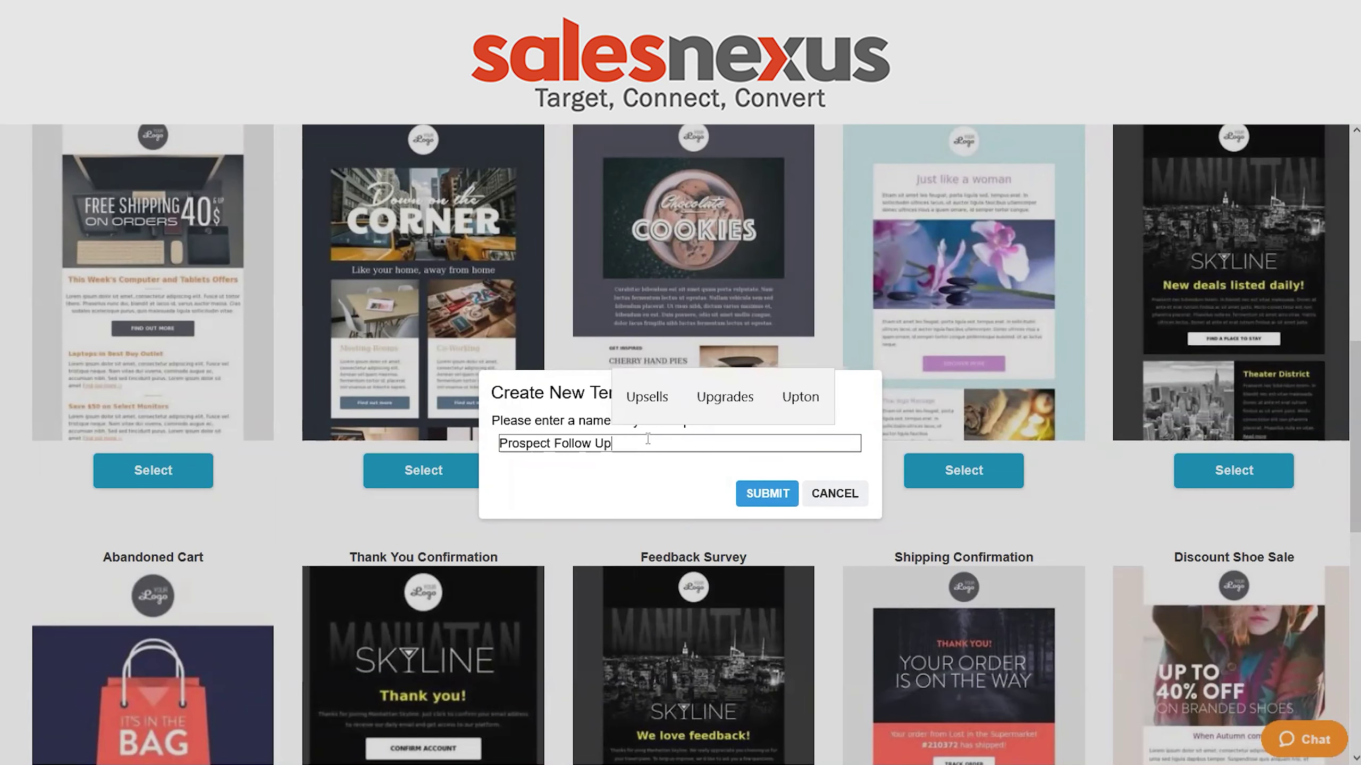
{"action": "left_click", "coordinate": [755, 493]}
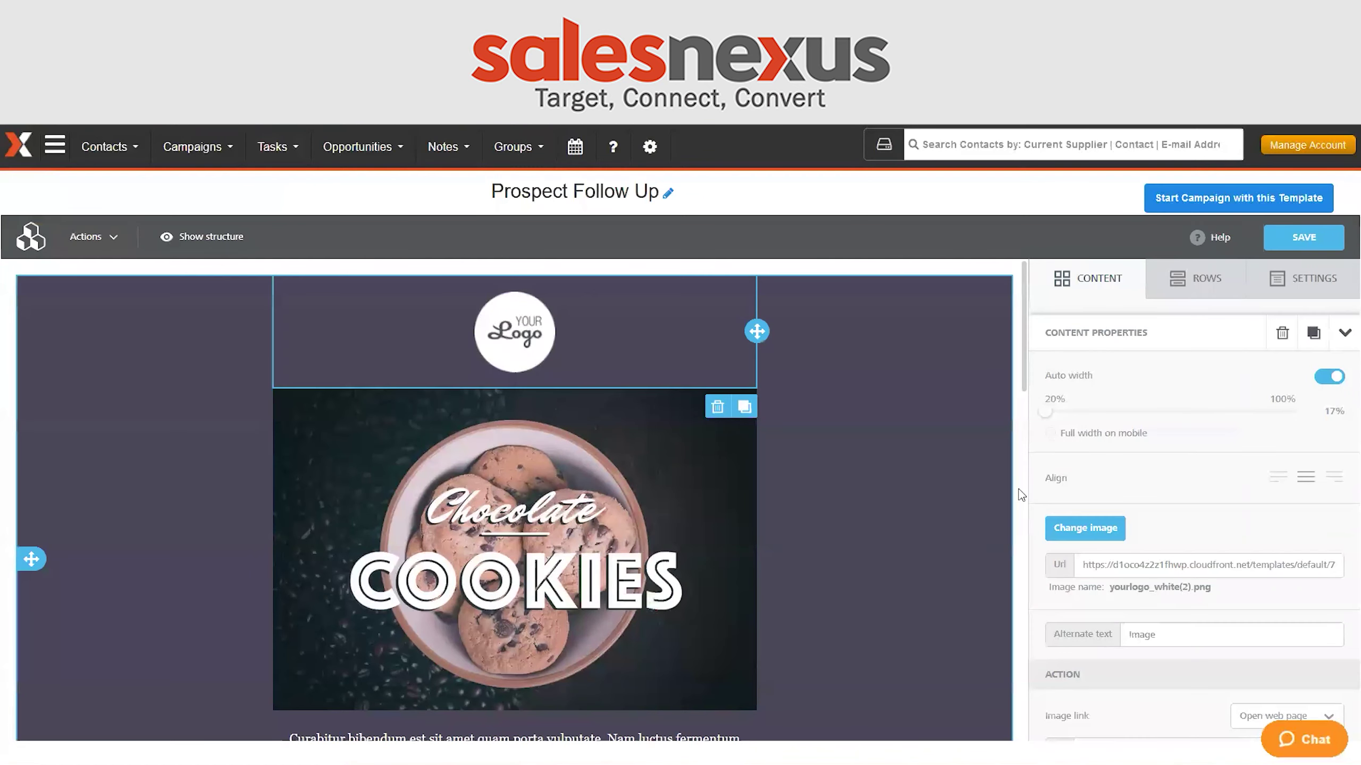
Step: Replace the template's logo with the car lot lady.jpg image and delete the placeholder paragraph below the cookies picture
{"action": "left_click", "coordinate": [1088, 528]}
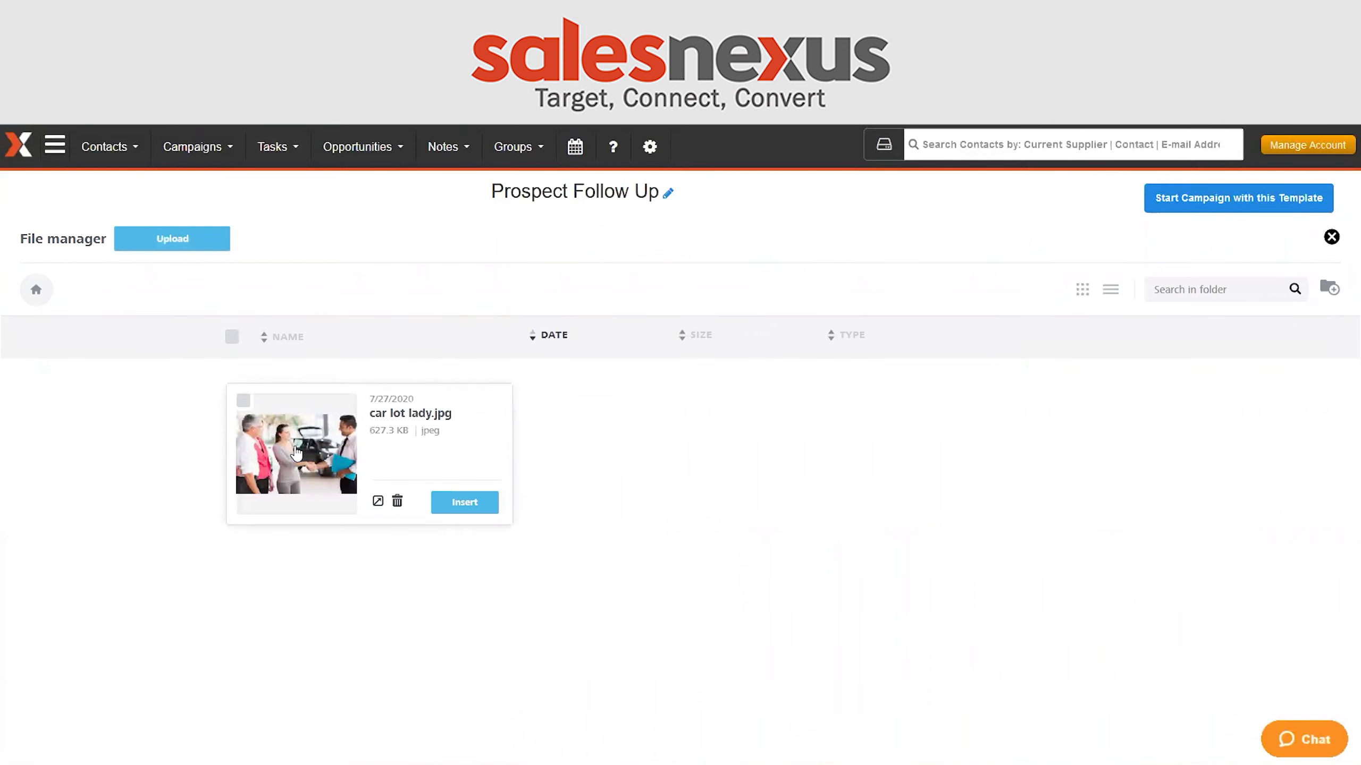
{"action": "left_click", "coordinate": [347, 471]}
{"action": "scroll", "coordinate": [857, 461], "scroll_direction": "down", "scroll_amount": 6}
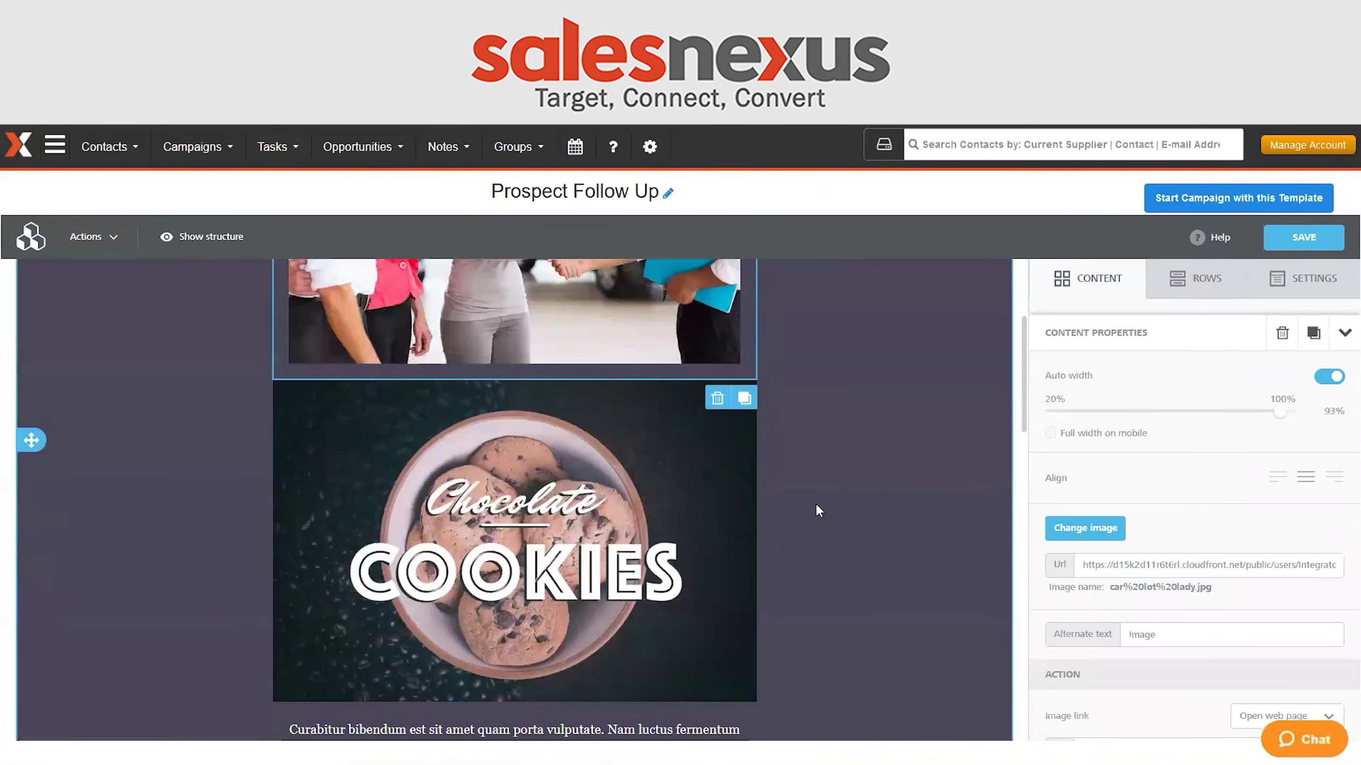
{"action": "left_click", "coordinate": [596, 569]}
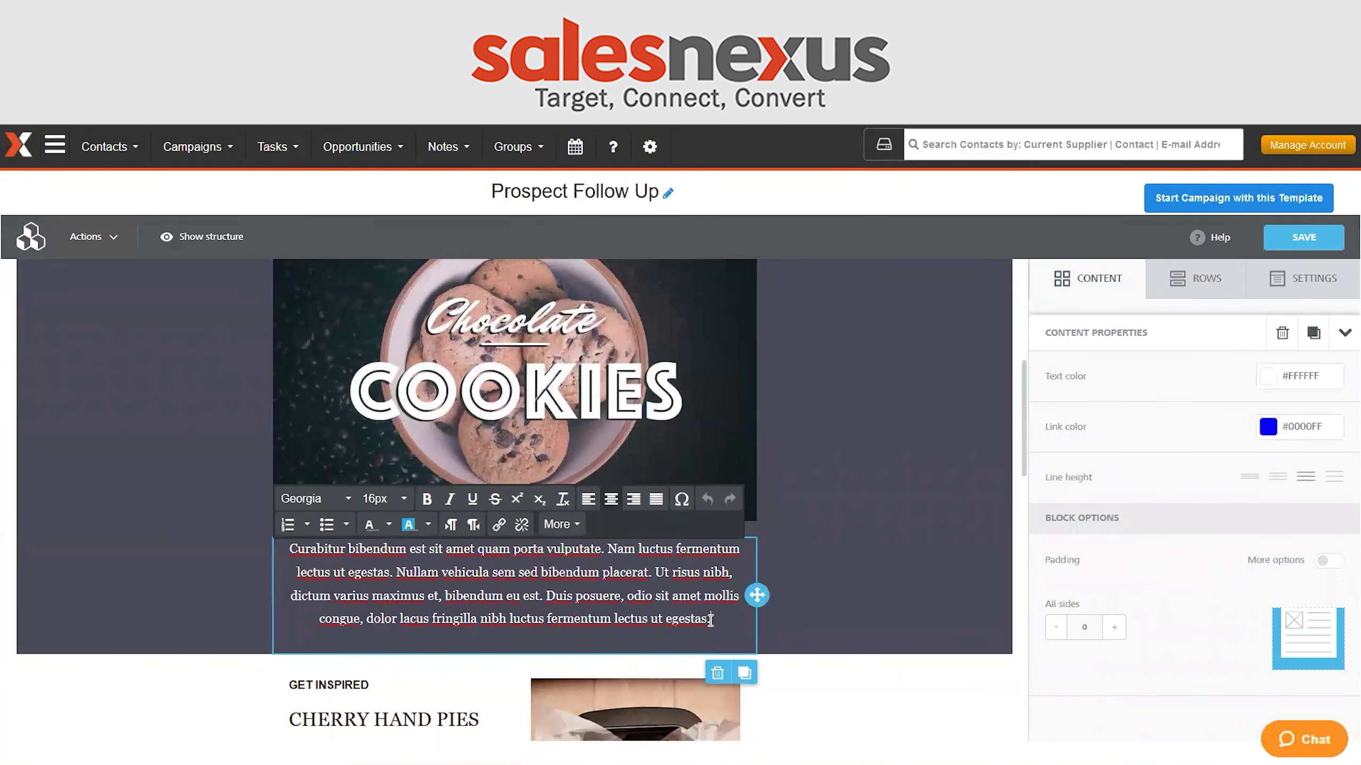
{"action": "left_click_drag", "start_coordinate": [710, 620], "coordinate": [289, 550]}
{"action": "key", "text": "BackSpace"}
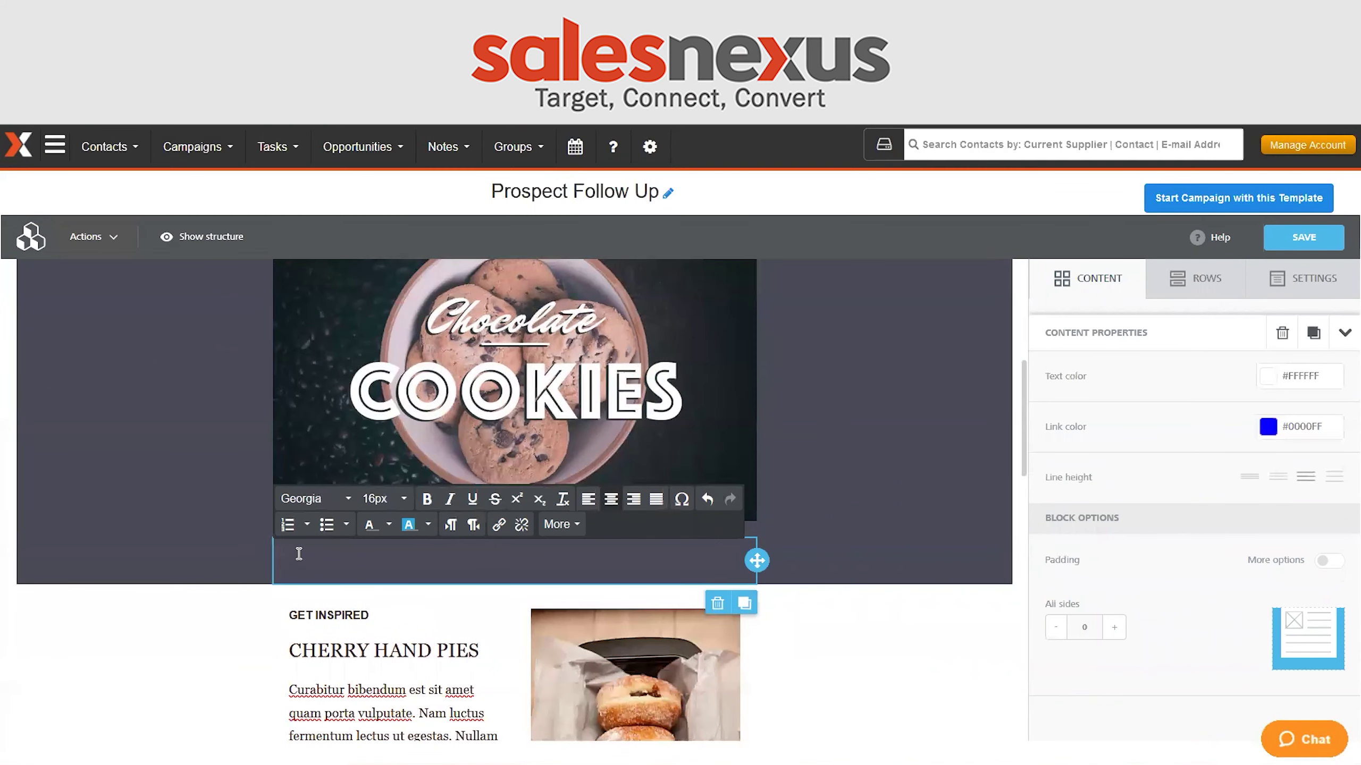
Step: Insert the contact's First Name merge field followed by a comma, and start a new line with "Thanks for your interest in"
{"action": "left_click", "coordinate": [558, 524]}
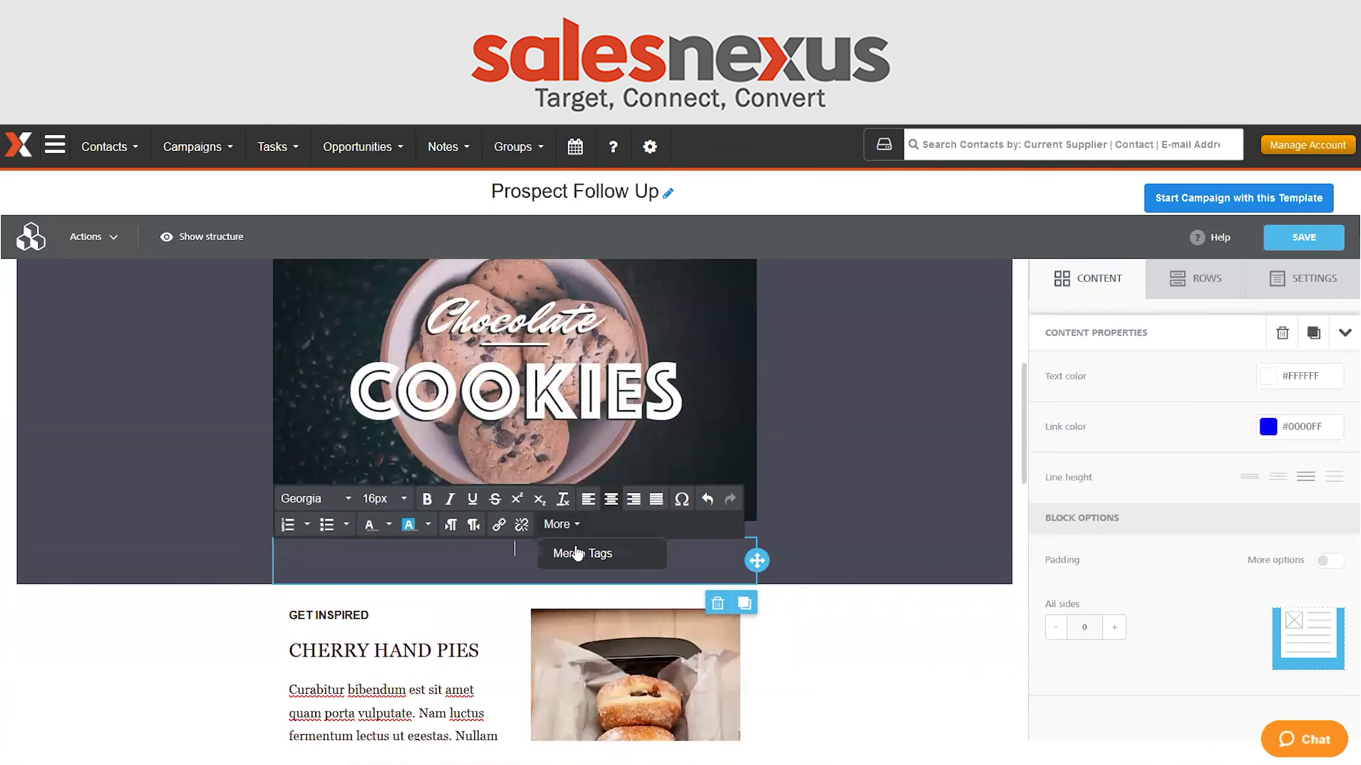
{"action": "left_click", "coordinate": [576, 548]}
{"action": "left_click", "coordinate": [602, 439]}
{"action": "scroll", "coordinate": [600, 590], "scroll_direction": "down", "scroll_amount": 20}
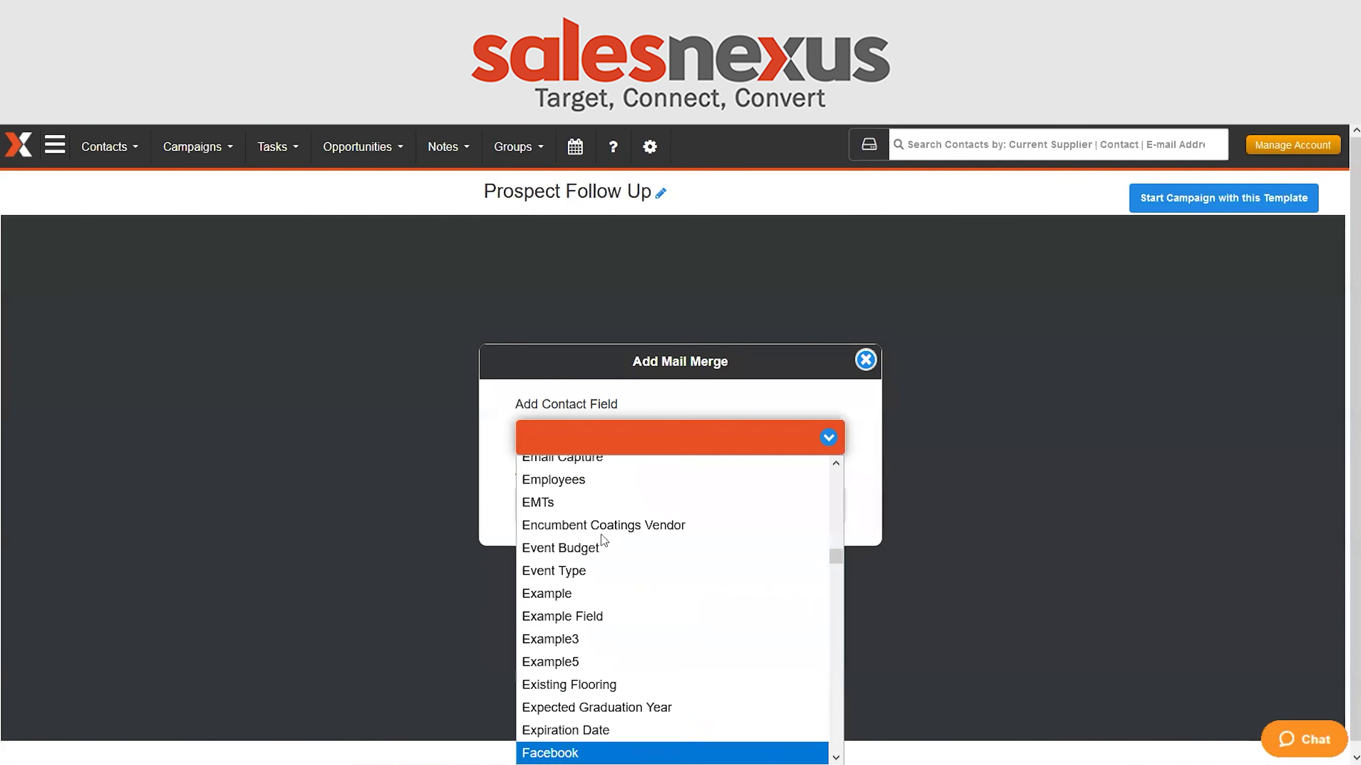
{"action": "left_click", "coordinate": [575, 751]}
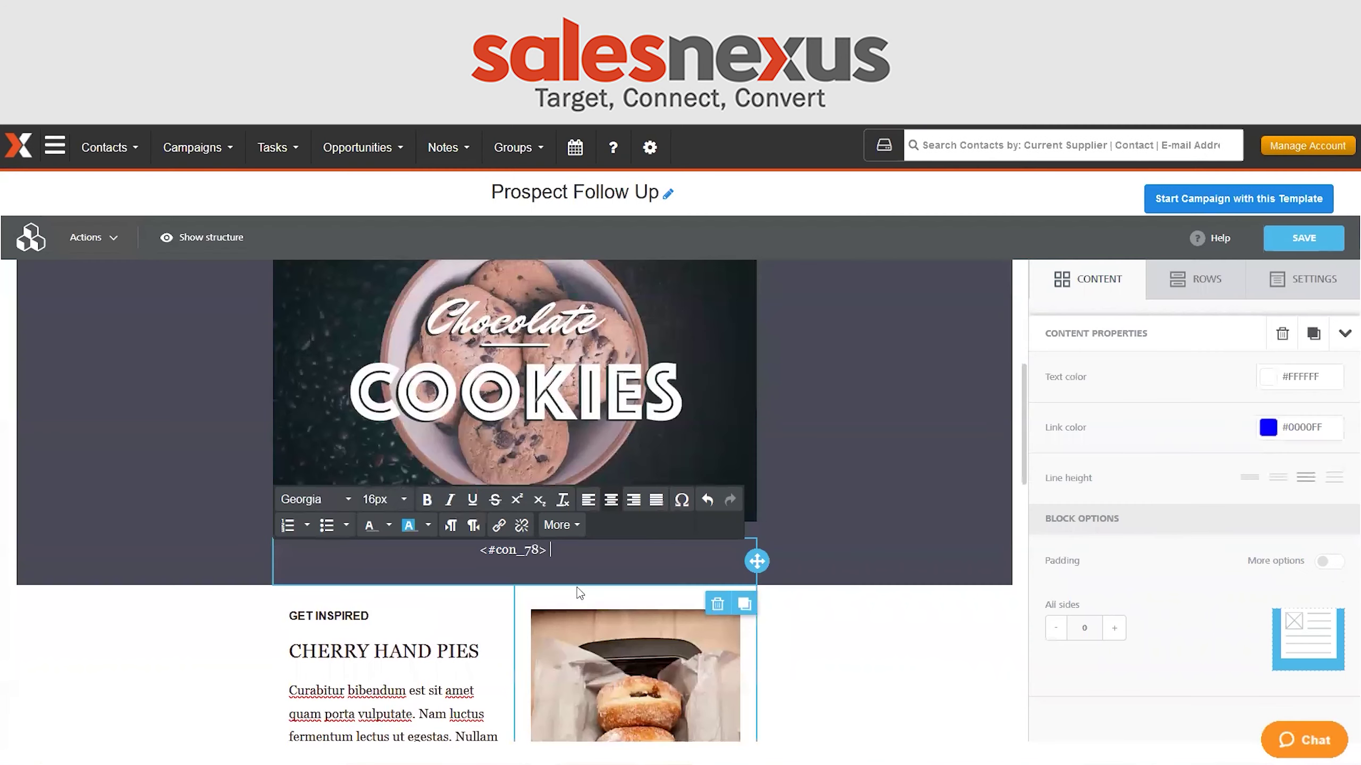
{"action": "type", "text": ","}
{"action": "key", "text": "Return"}
{"action": "type", "text": "Thanks for your interest in"}
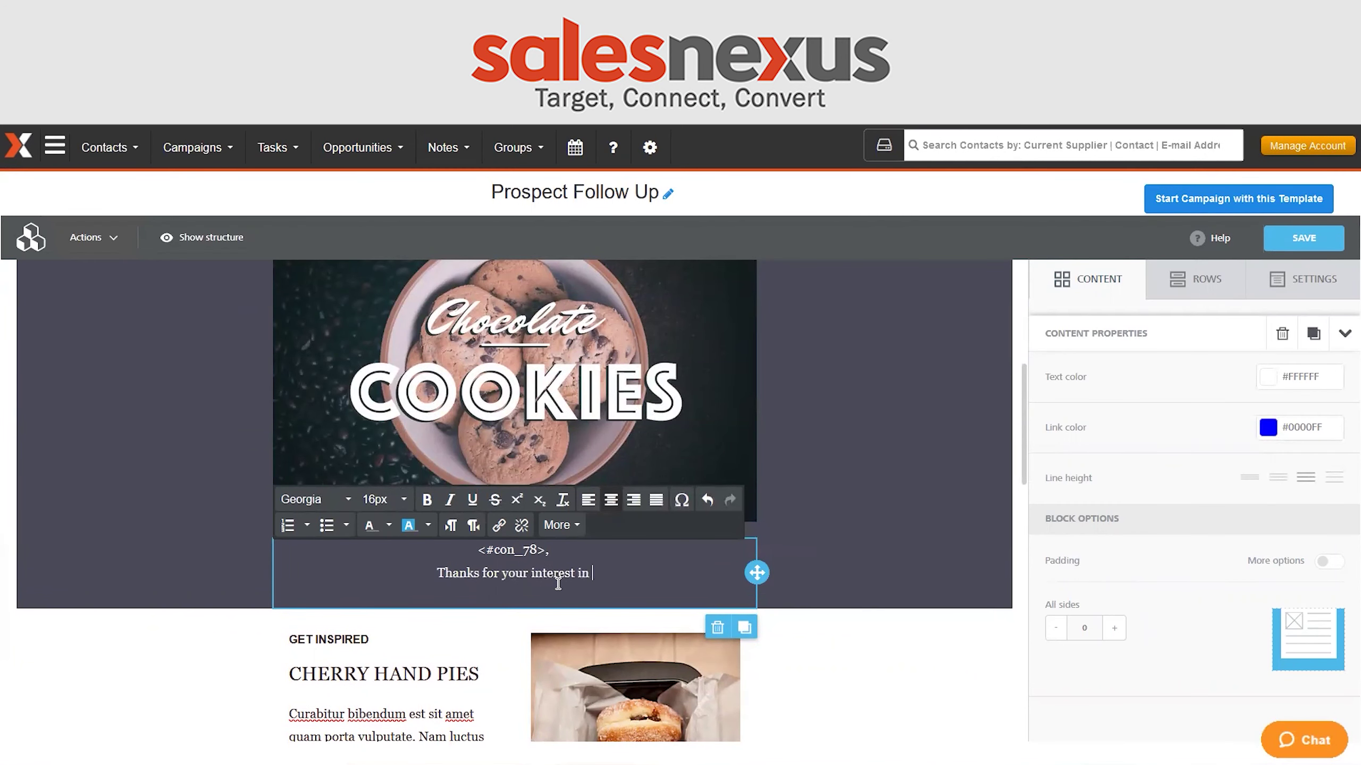
Step: End the thank-you line with the Company merge field from My Record and save the template
{"action": "left_click", "coordinate": [556, 528]}
{"action": "left_click", "coordinate": [572, 552]}
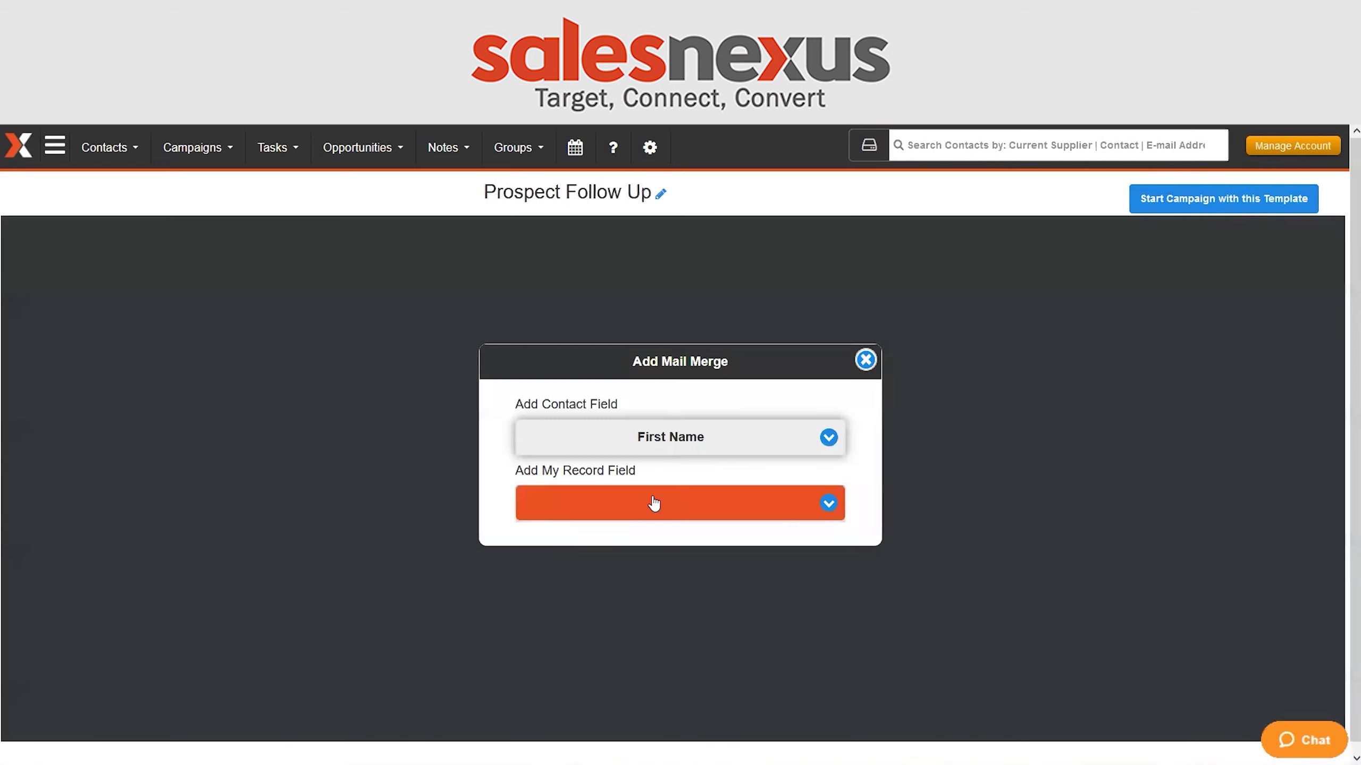
{"action": "left_click", "coordinate": [653, 504]}
{"action": "scroll", "coordinate": [631, 445], "scroll_direction": "down", "scroll_amount": 20}
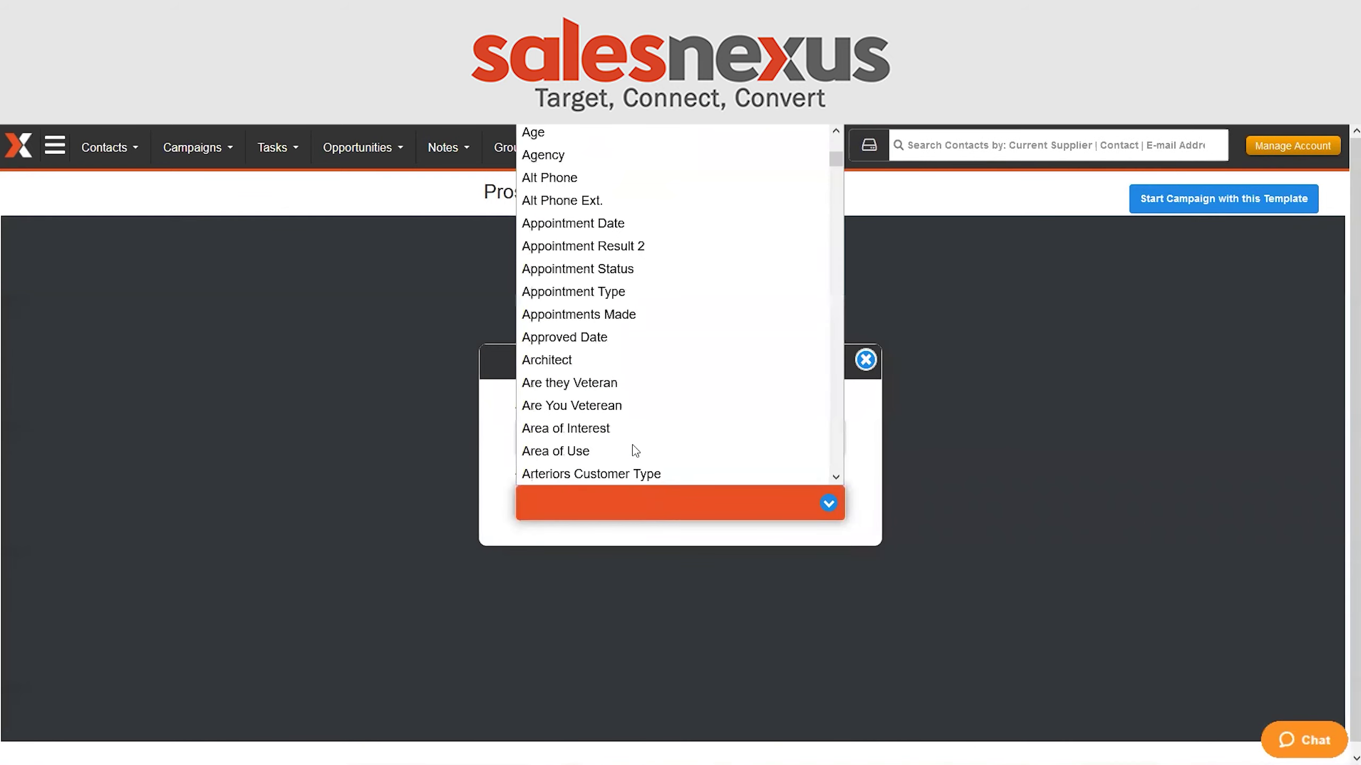
{"action": "scroll", "coordinate": [635, 450], "scroll_direction": "down", "scroll_amount": 3}
{"action": "scroll", "coordinate": [634, 450], "scroll_direction": "up", "scroll_amount": 3}
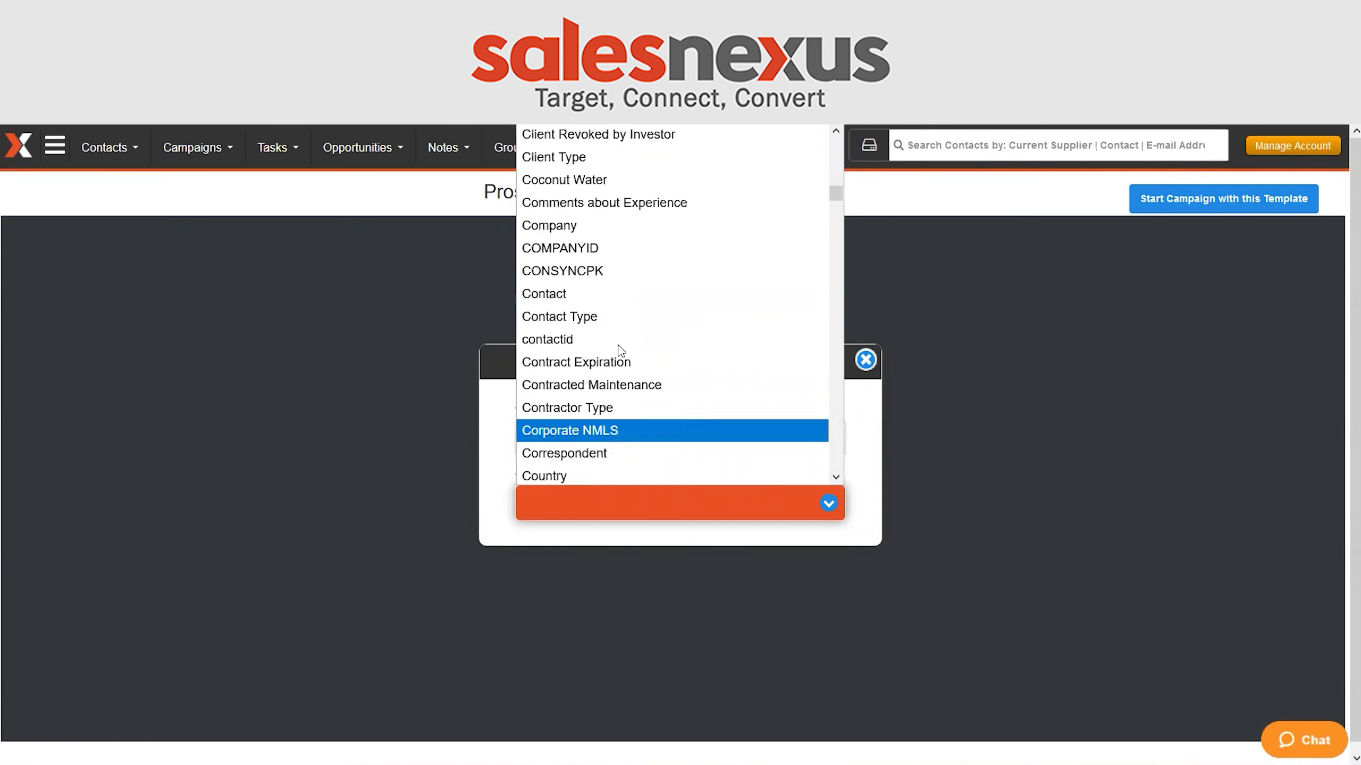
{"action": "left_click", "coordinate": [579, 226]}
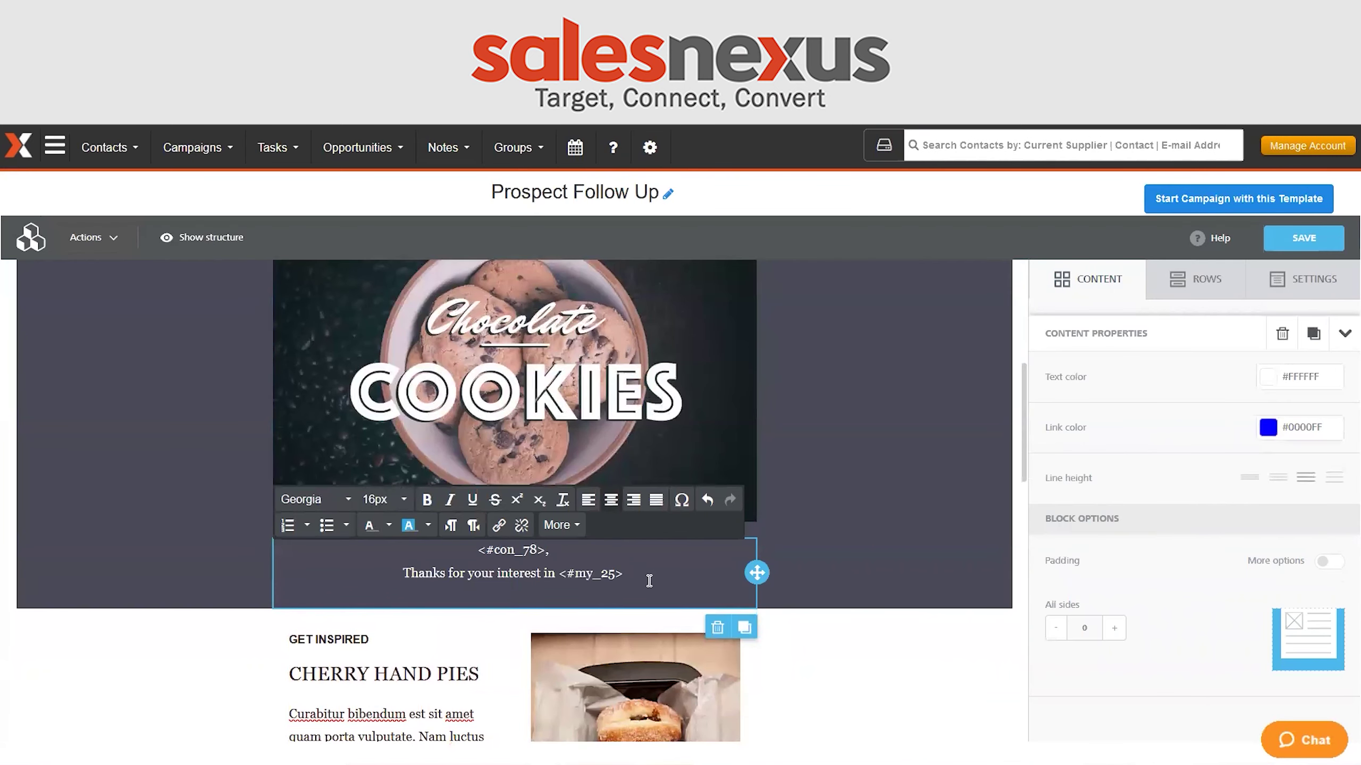
{"action": "left_click", "coordinate": [1300, 230]}
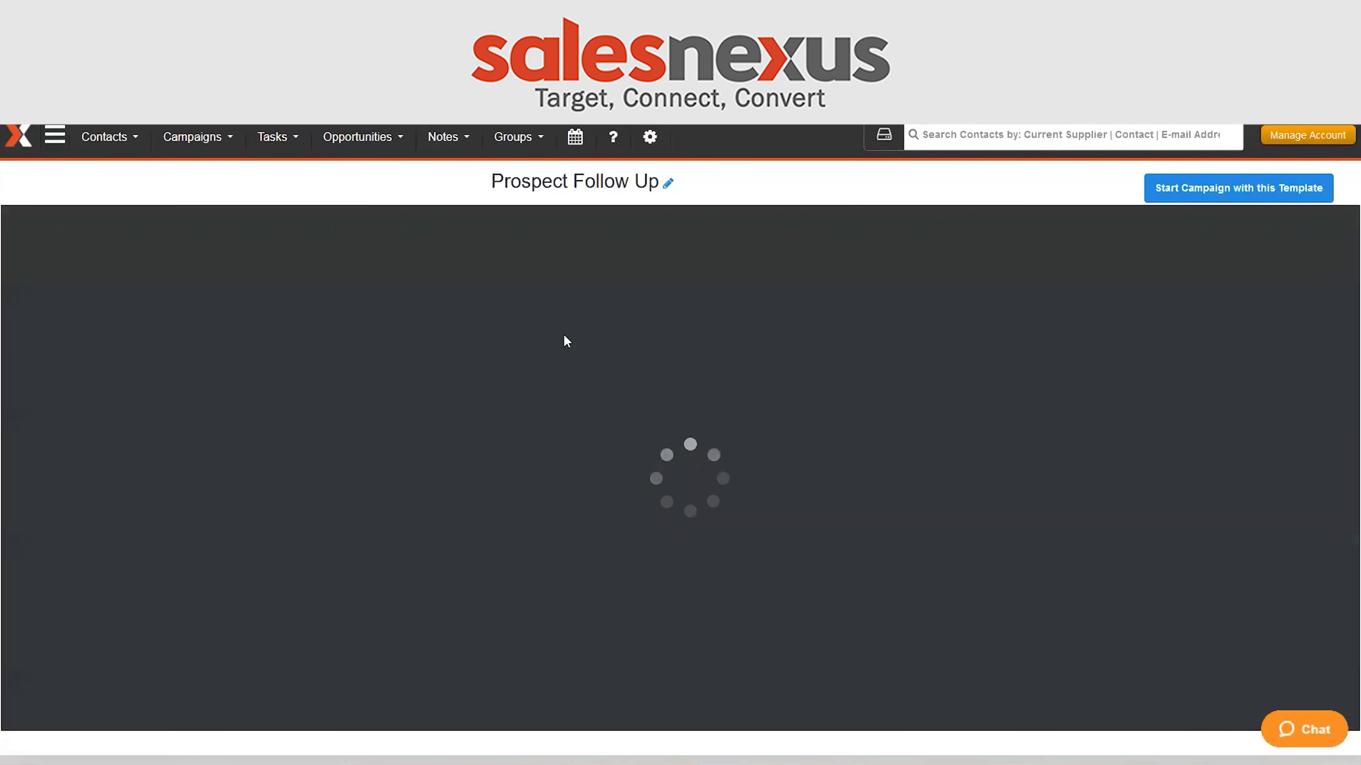
Step: Start creating a new campaign and name it Prospect Follow Up
{"action": "left_click", "coordinate": [191, 136]}
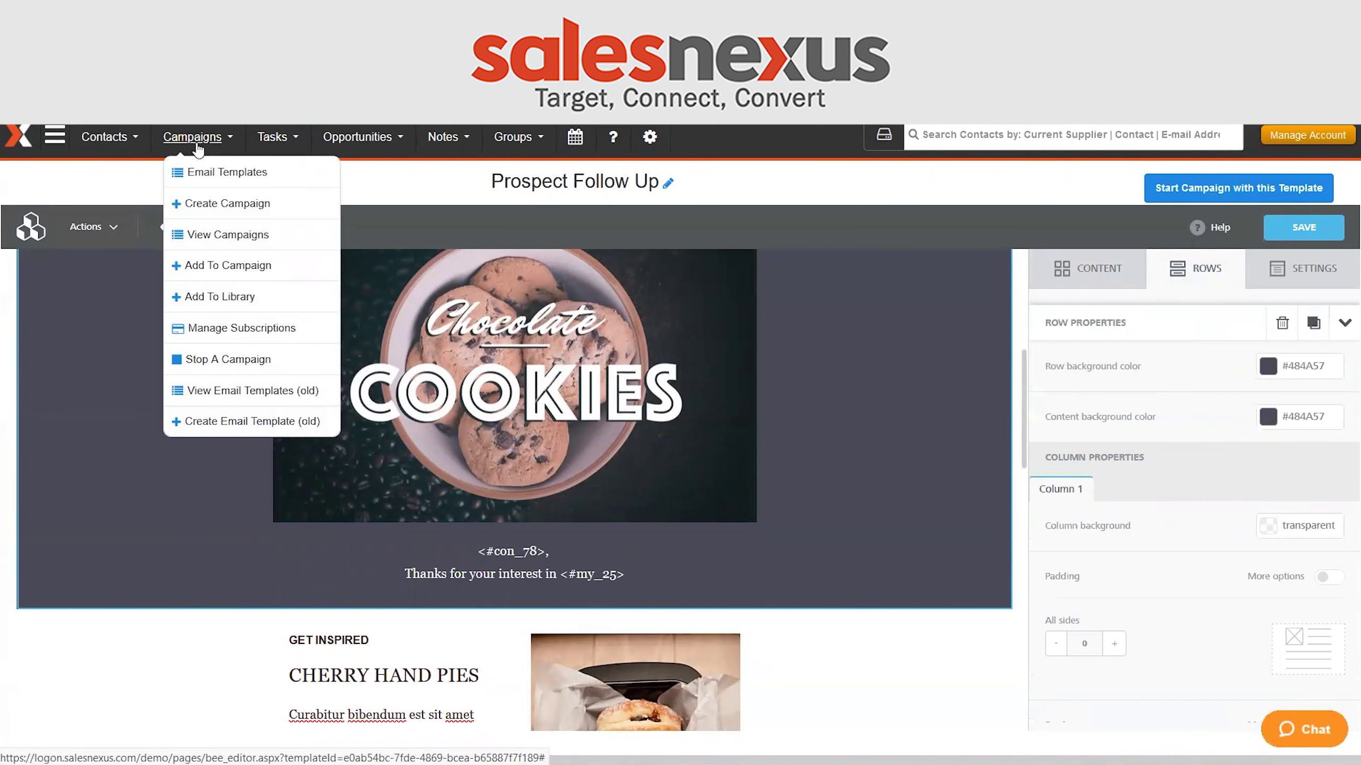
{"action": "left_click", "coordinate": [193, 207]}
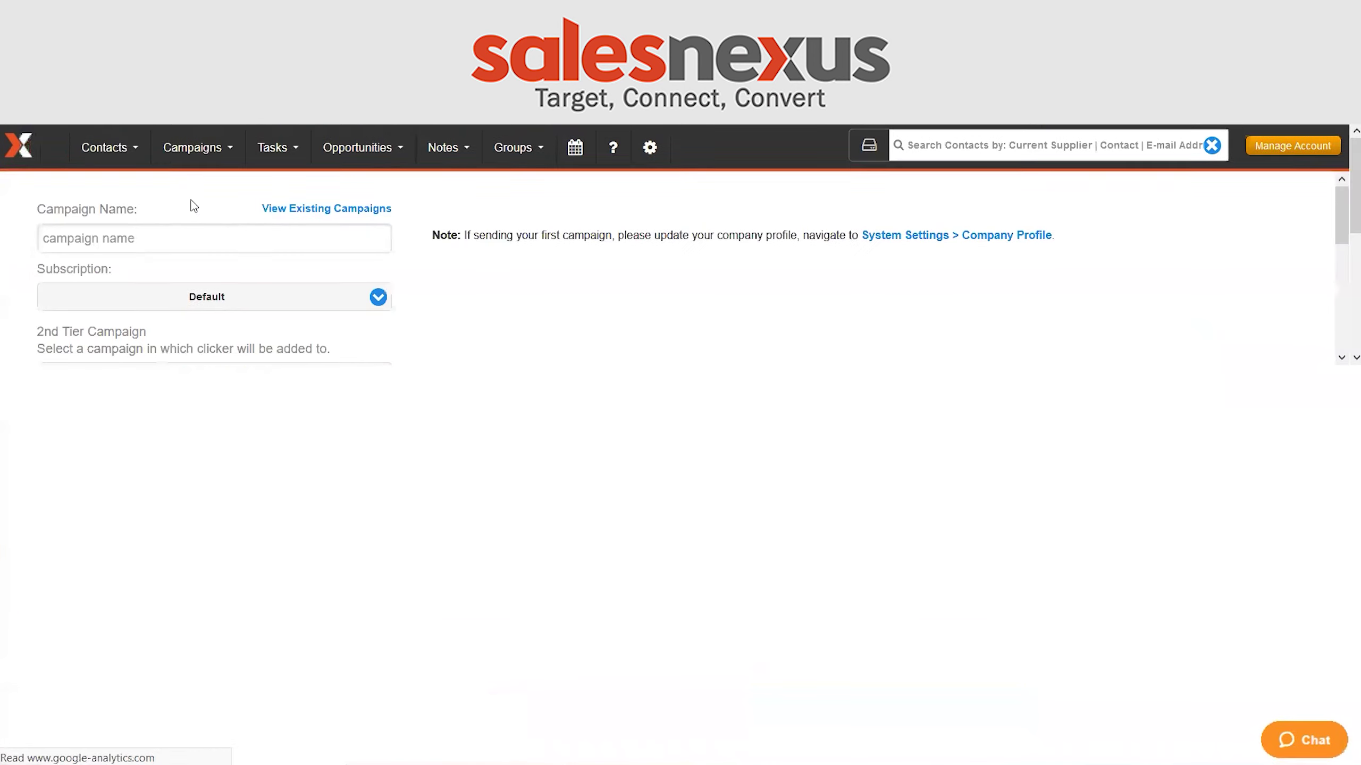
{"action": "left_click", "coordinate": [186, 236]}
{"action": "type", "text": "Prospect Fol"}
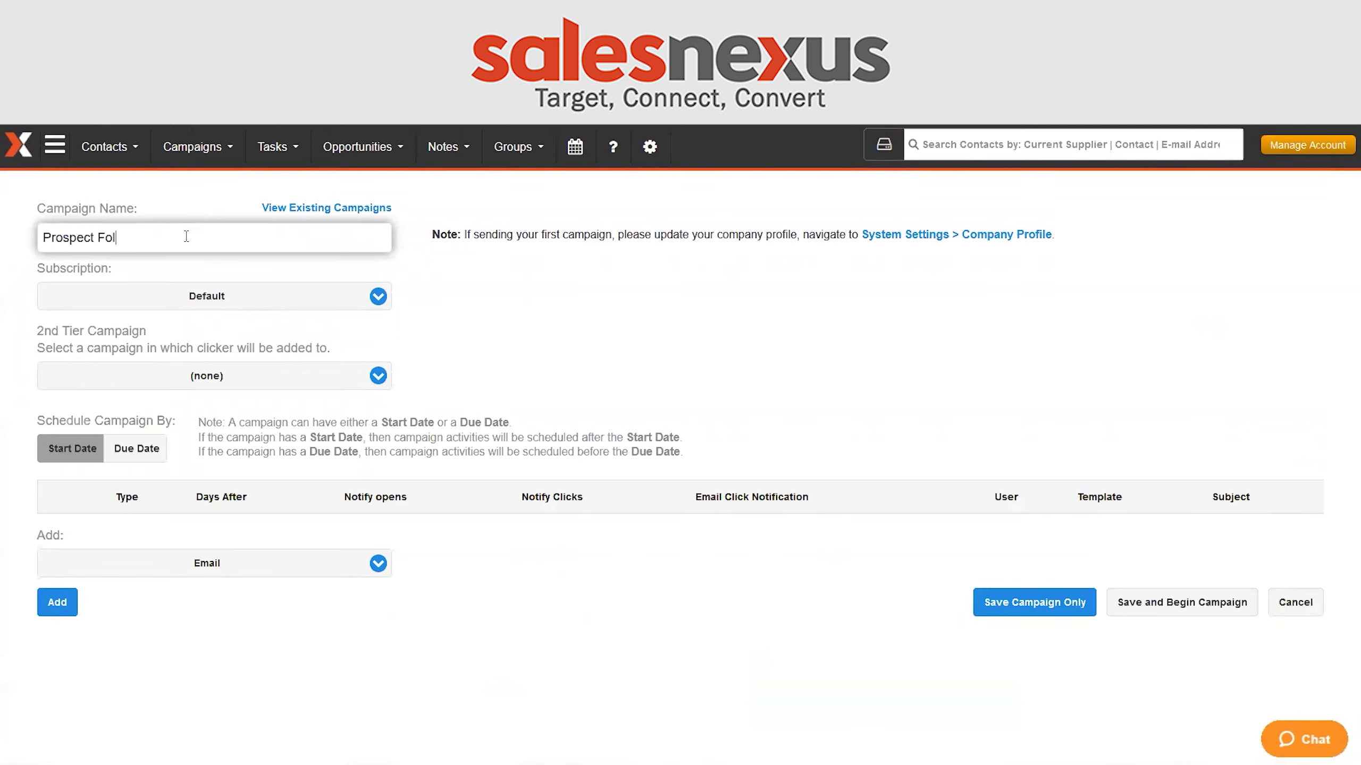
{"action": "type", "text": "low Up"}
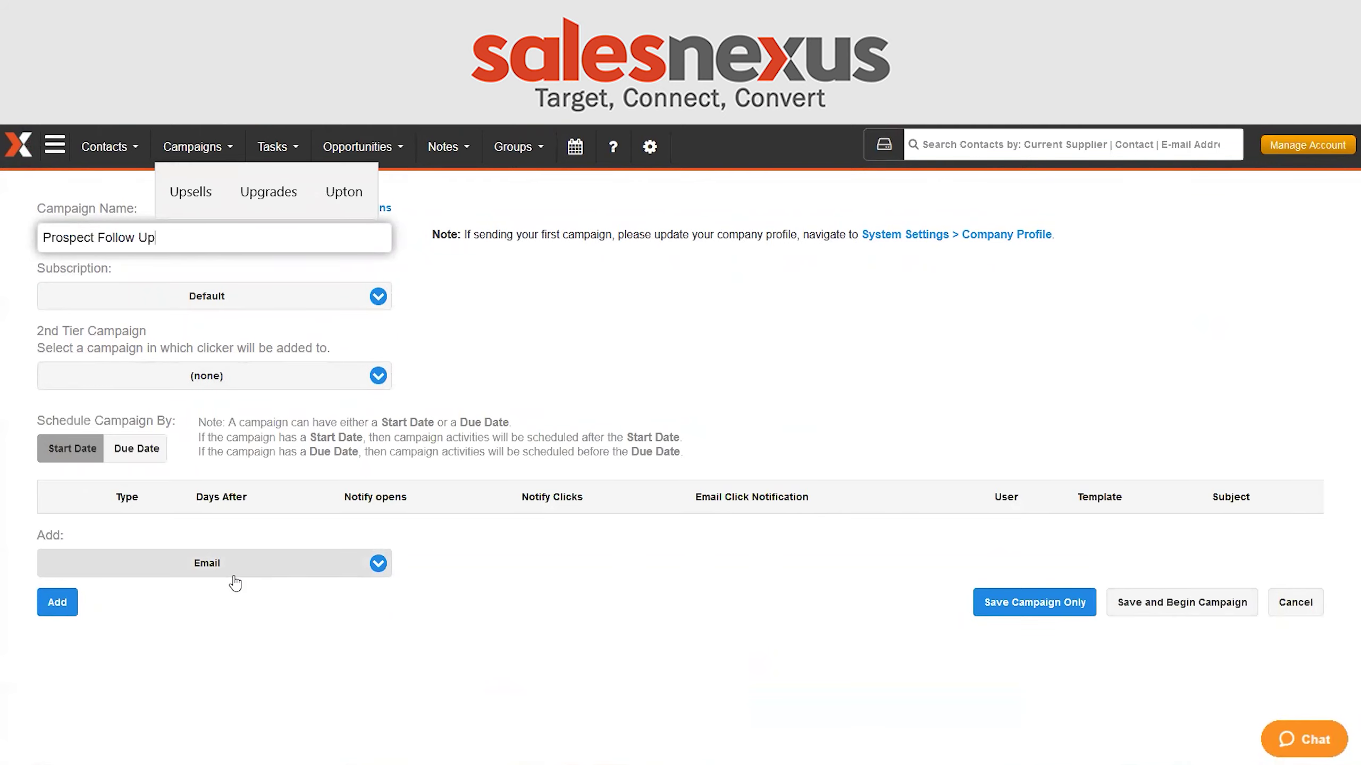
Step: Add an email activity with the subject "Thanks for your Interest!" using the New Prospect Follow Up template
{"action": "left_click", "coordinate": [60, 605]}
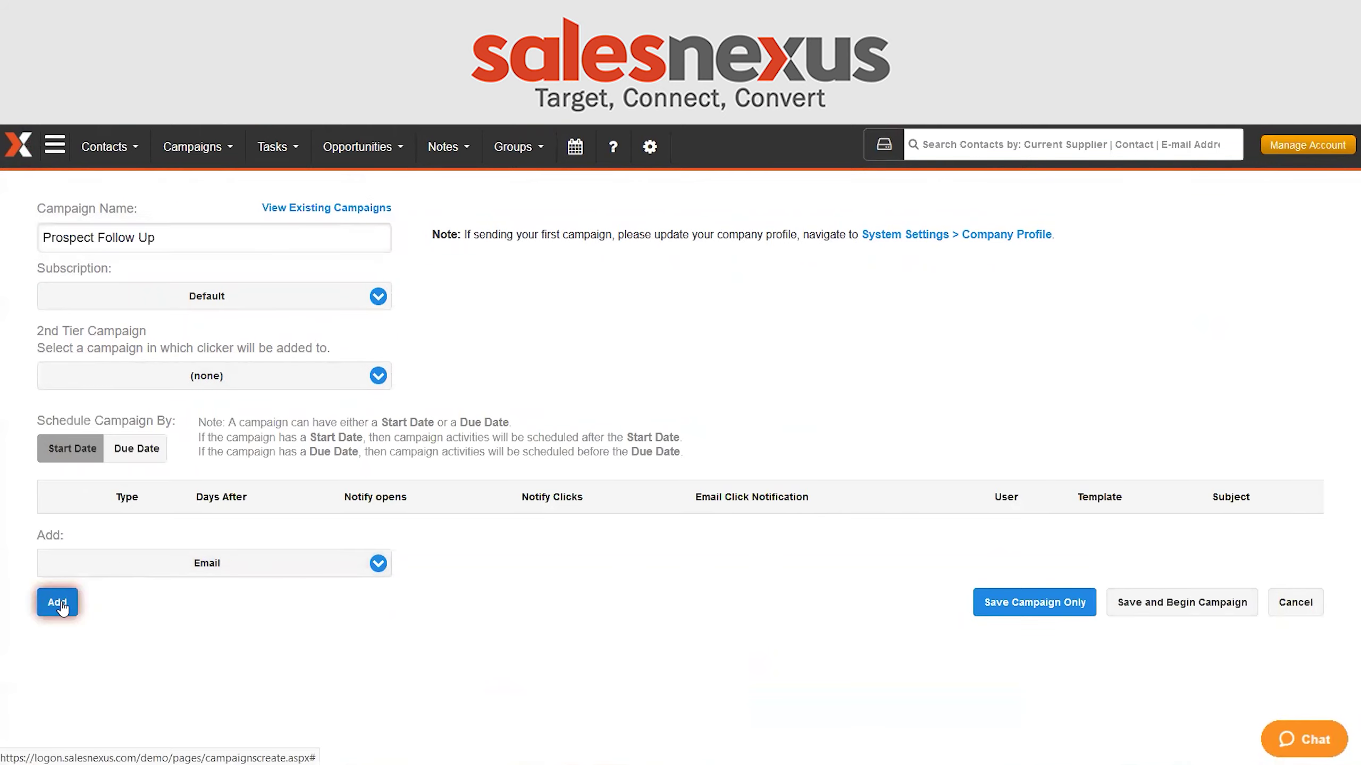
{"action": "left_click", "coordinate": [418, 448]}
{"action": "type", "text": "Thanks for your Interest!"}
{"action": "left_click", "coordinate": [436, 532]}
{"action": "type", "text": "prospect"}
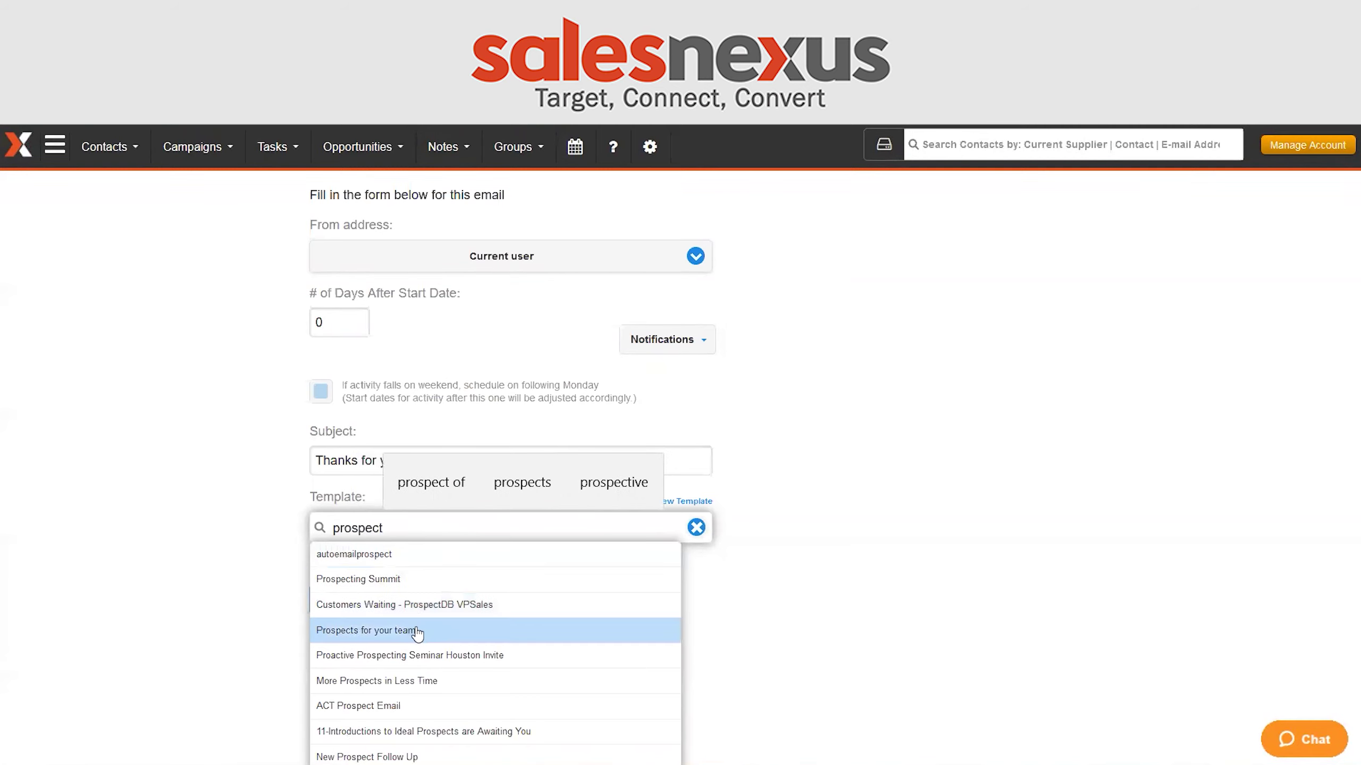
{"action": "left_click", "coordinate": [418, 757]}
{"action": "left_click", "coordinate": [347, 603]}
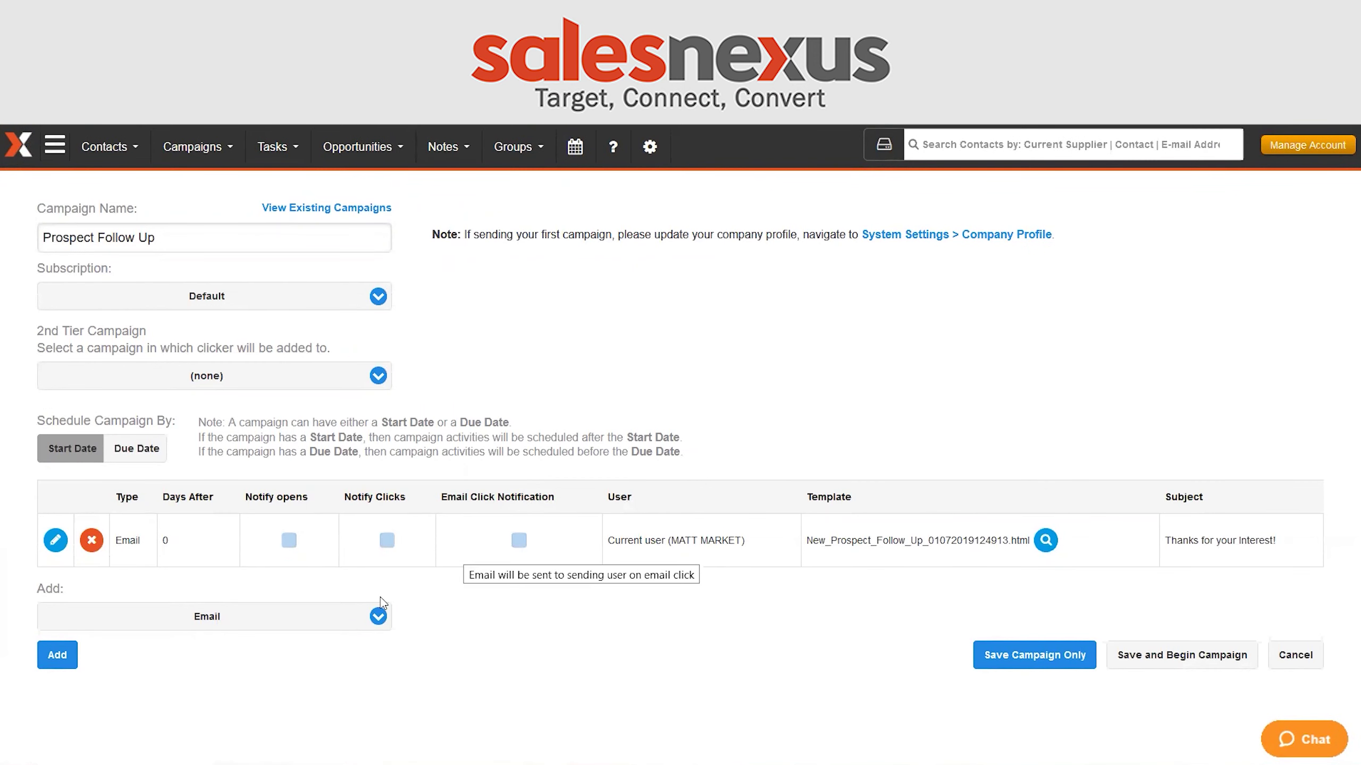
Step: Add an SMS activity to the campaign that reuses the existing Clicker Response template, scheduled 1 day after the start date
{"action": "left_click", "coordinate": [327, 632]}
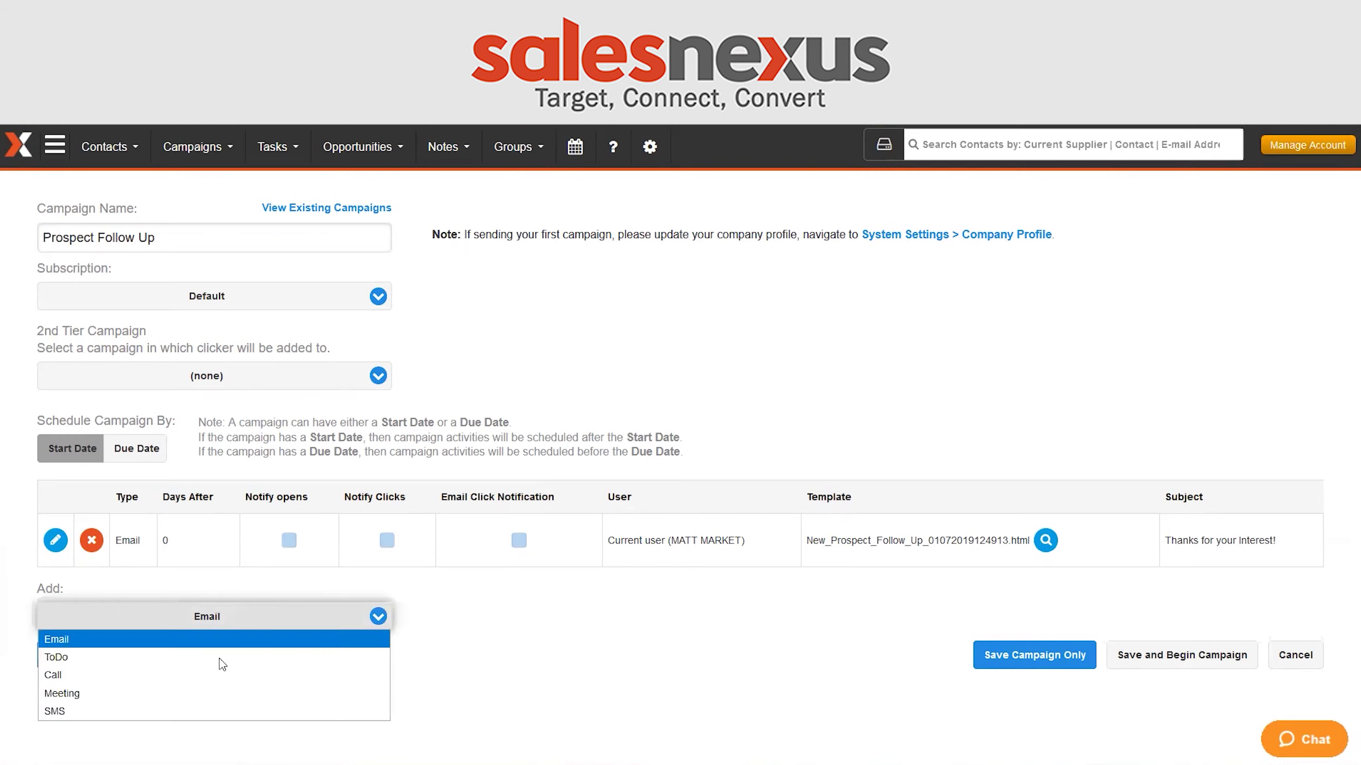
{"action": "left_click", "coordinate": [109, 706]}
{"action": "left_click", "coordinate": [58, 655]}
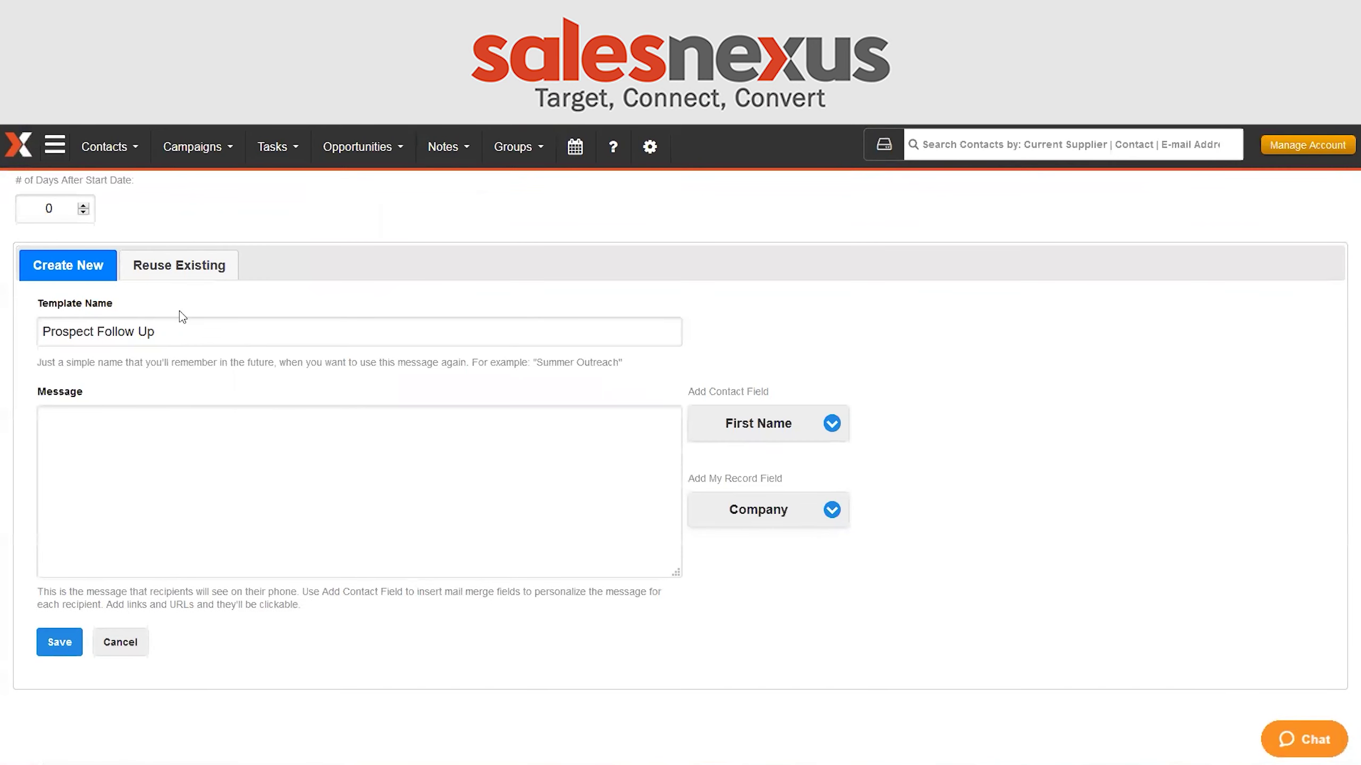
{"action": "left_click", "coordinate": [155, 446]}
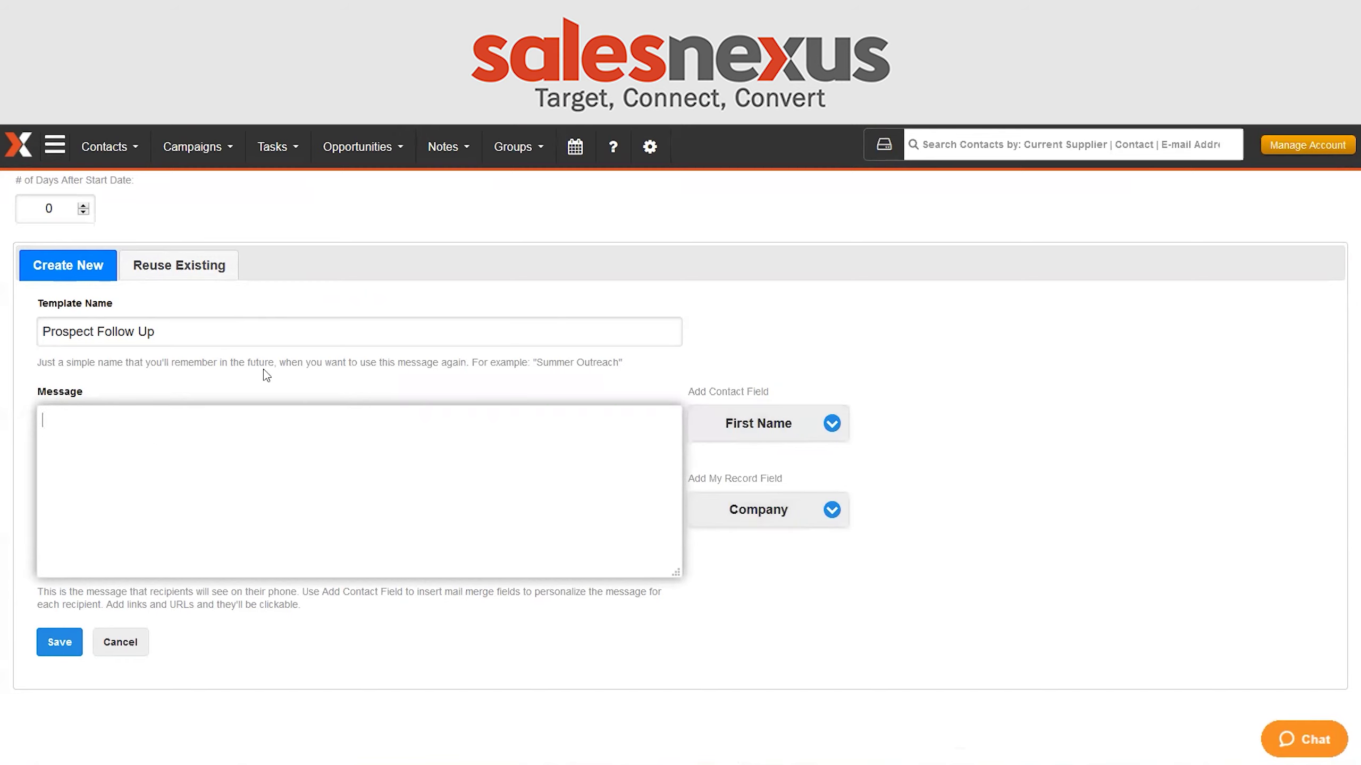
{"action": "left_click", "coordinate": [211, 264]}
{"action": "left_click", "coordinate": [162, 334]}
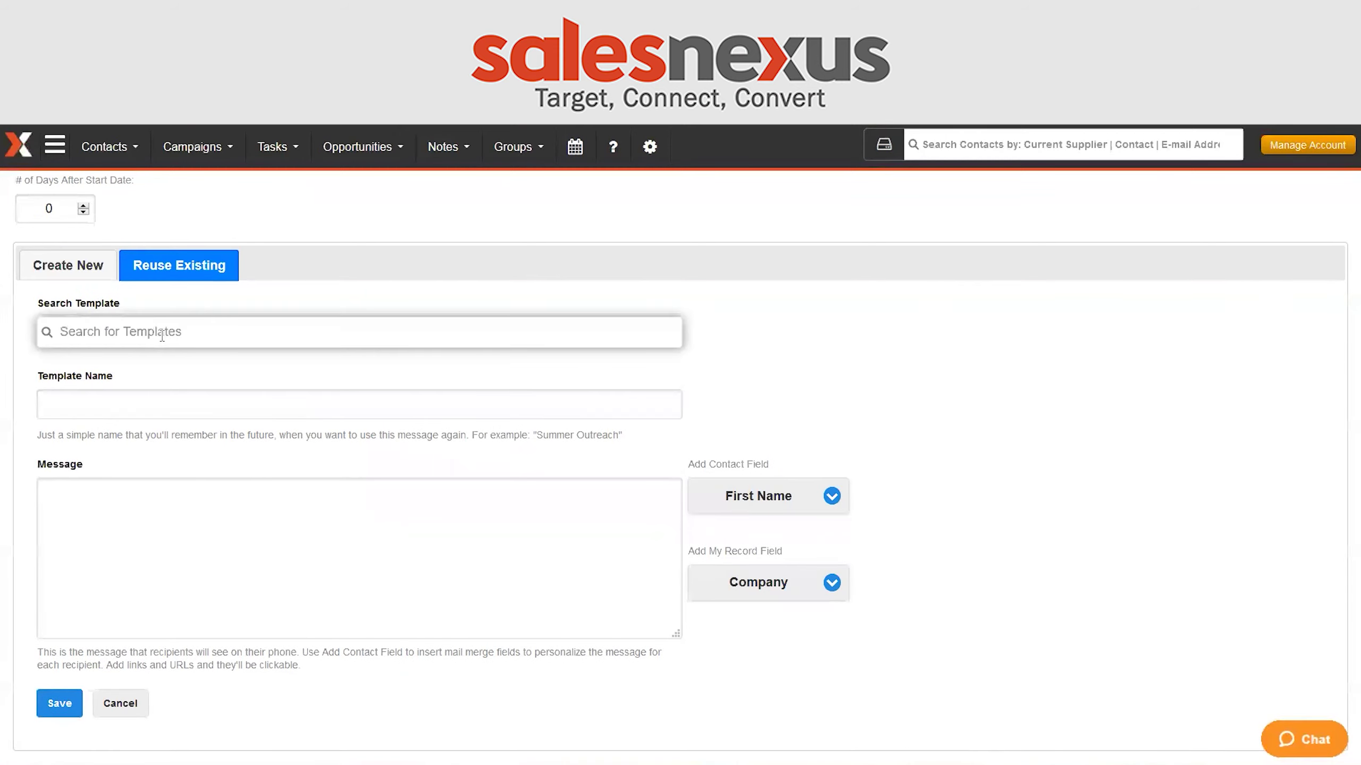
{"action": "type", "text": "click"}
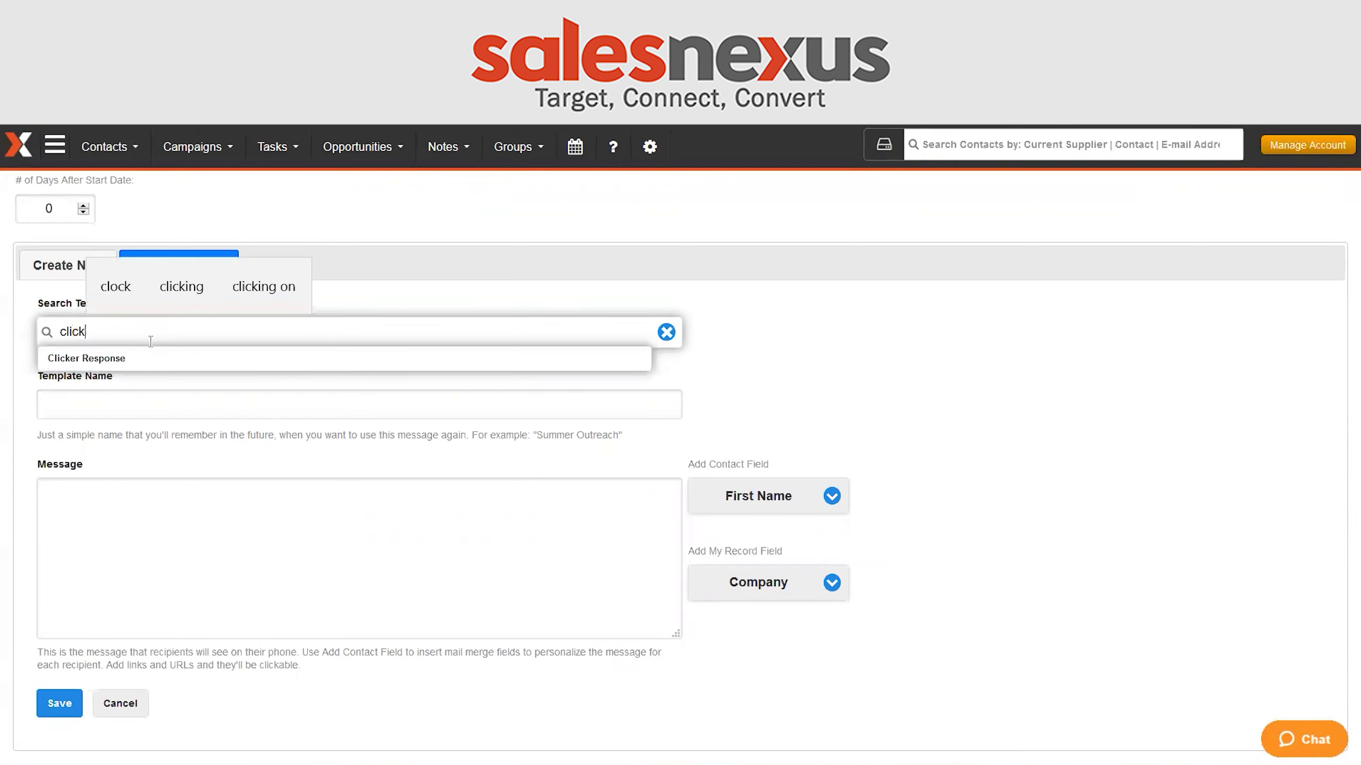
{"action": "left_click", "coordinate": [123, 365]}
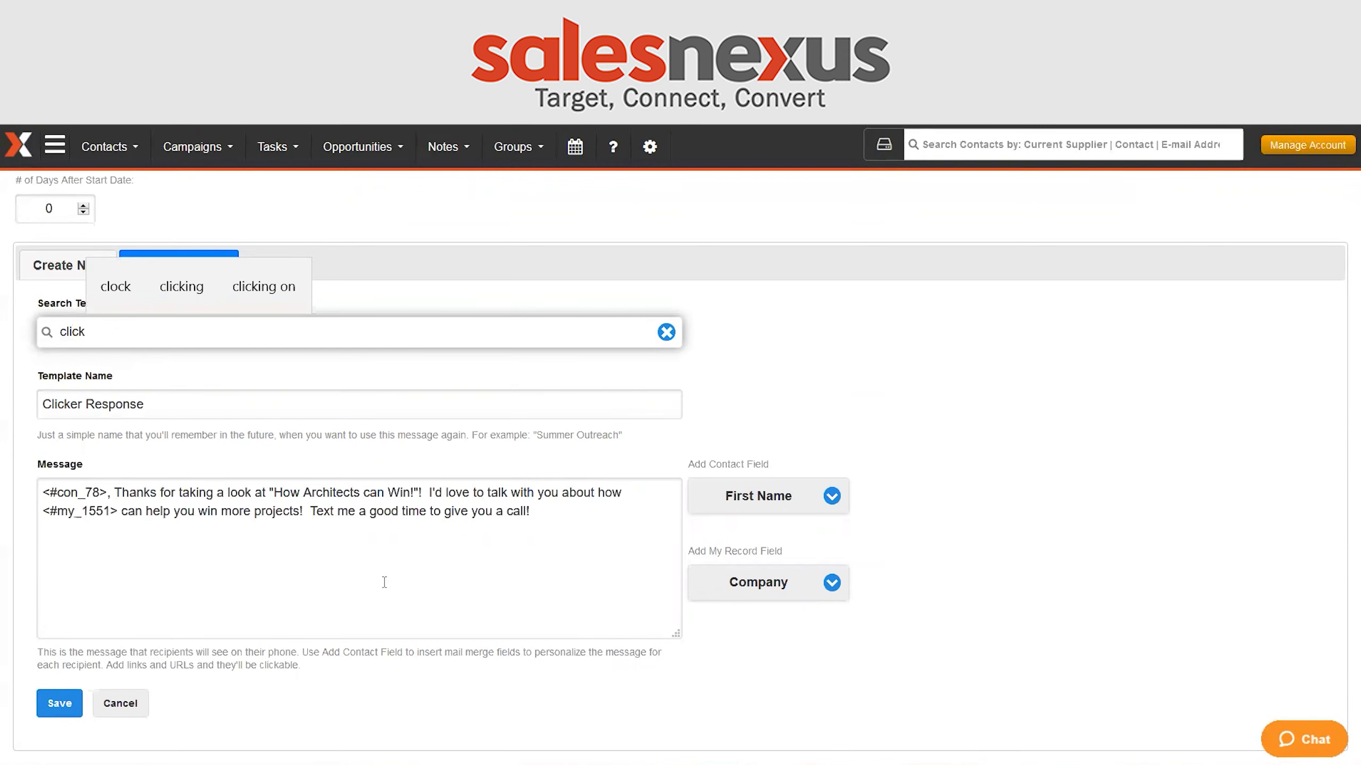
{"action": "left_click", "coordinate": [51, 208]}
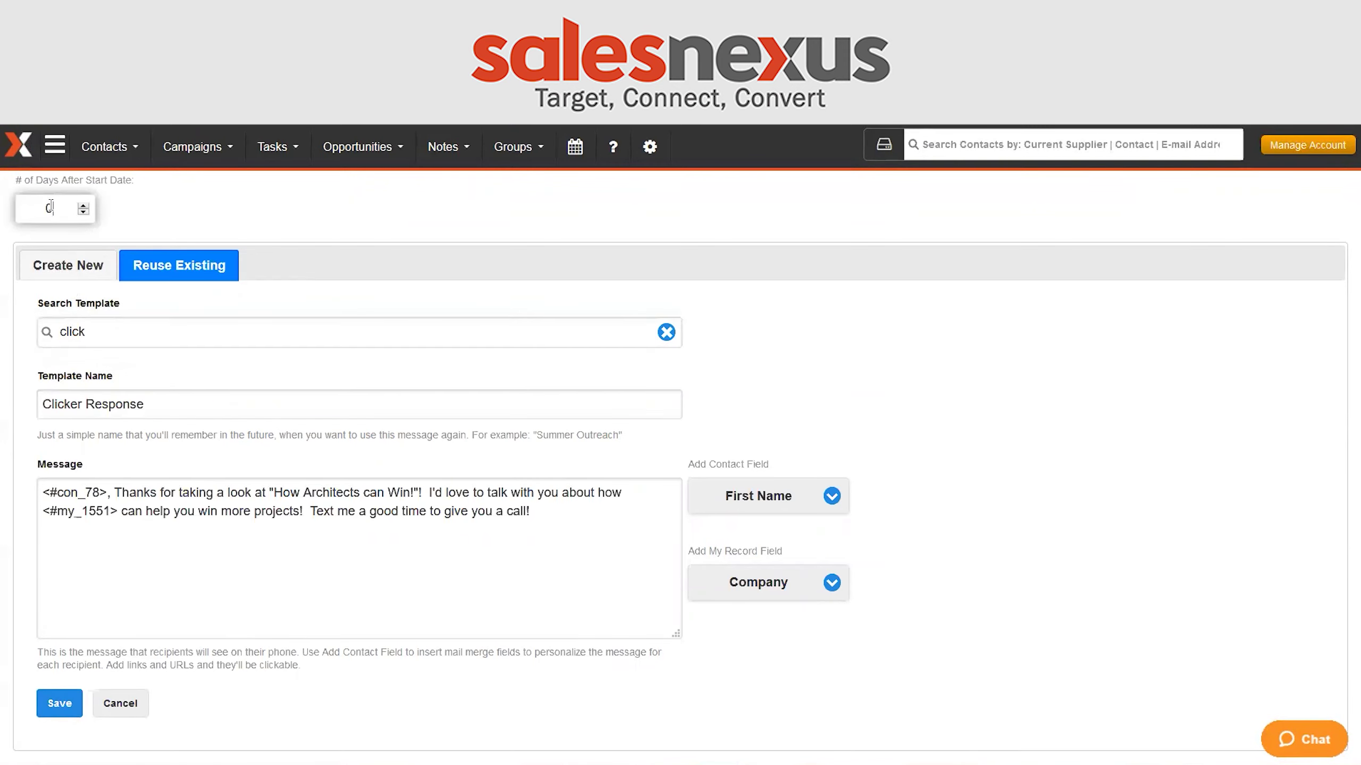
{"action": "left_click", "coordinate": [59, 703]}
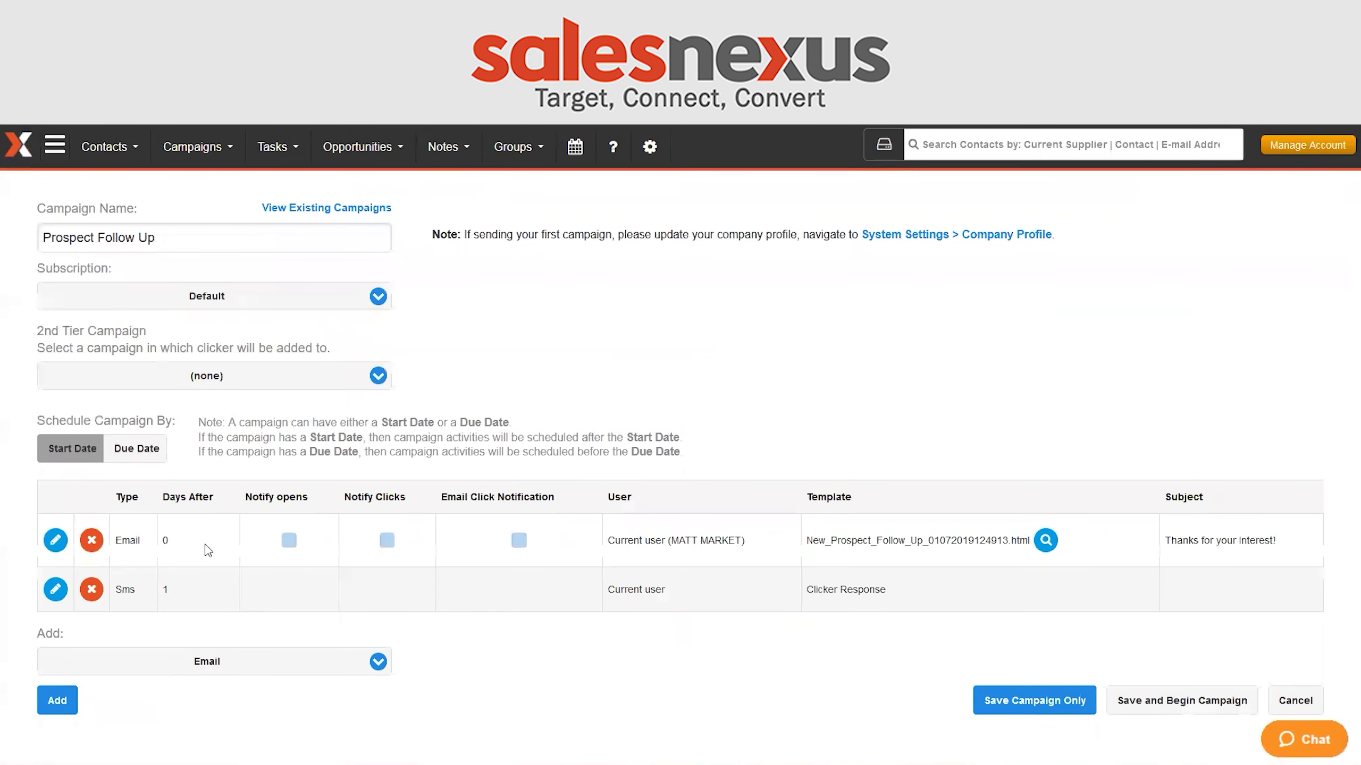
Step: Add a call activity regarding "New Prospect Follow Up", scheduled 2 days after the start date
{"action": "left_click", "coordinate": [216, 675]}
{"action": "left_click", "coordinate": [139, 602]}
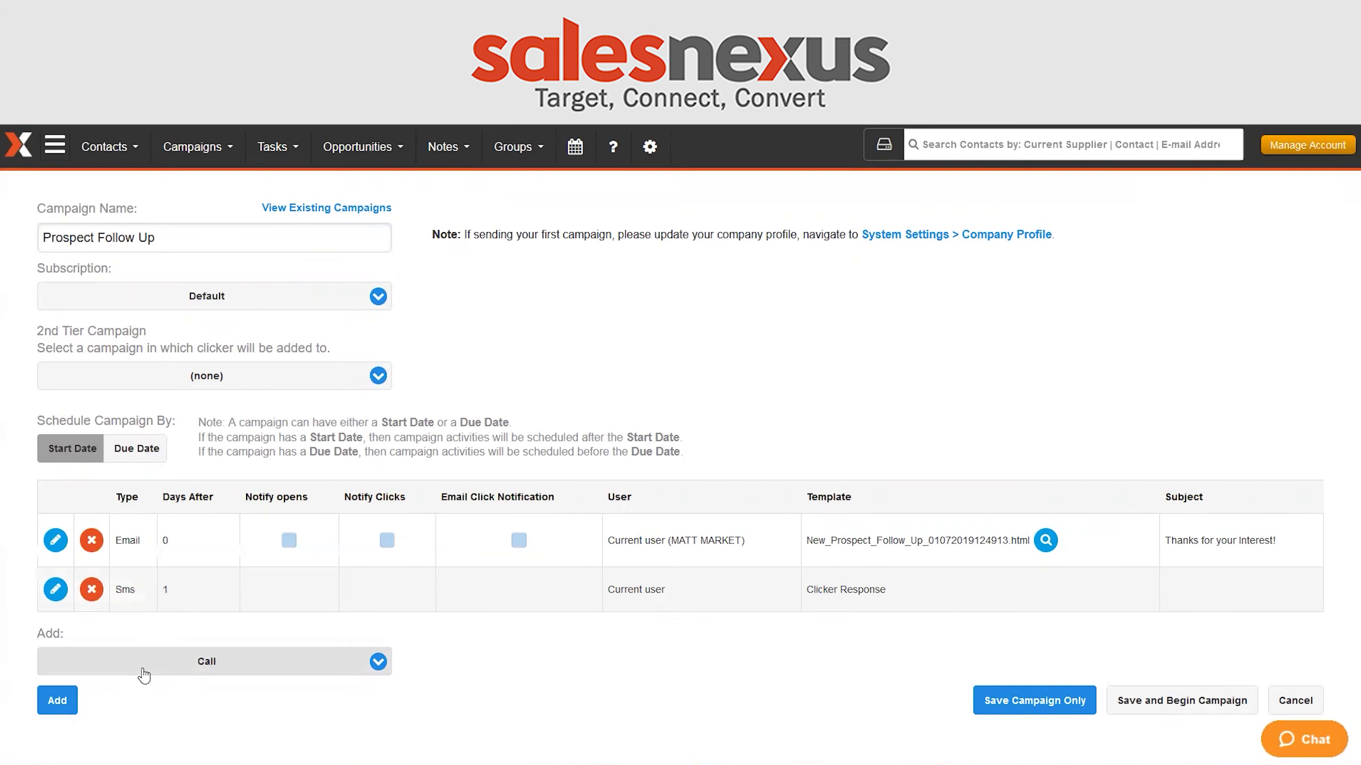
{"action": "left_click", "coordinate": [63, 712]}
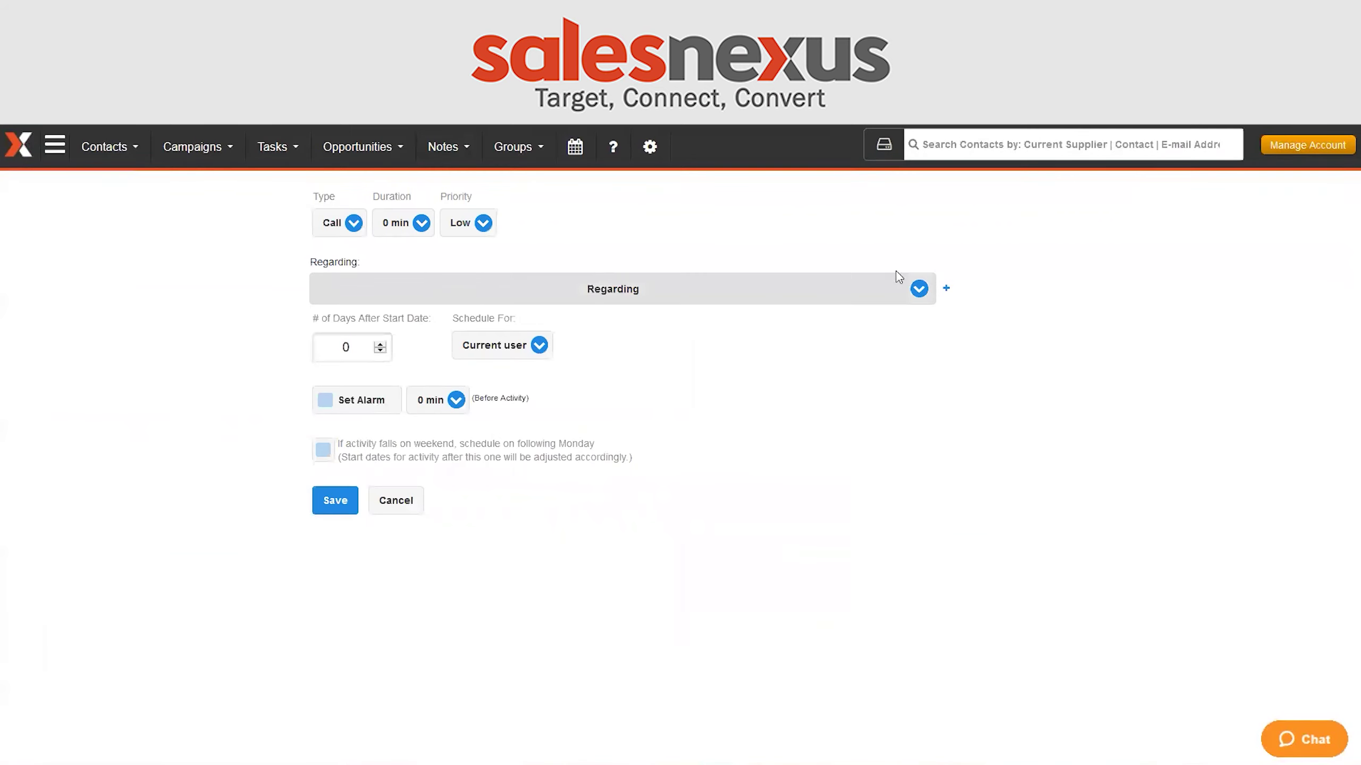
{"action": "left_click", "coordinate": [814, 284]}
{"action": "type", "text": "New Prospect Follow Up"}
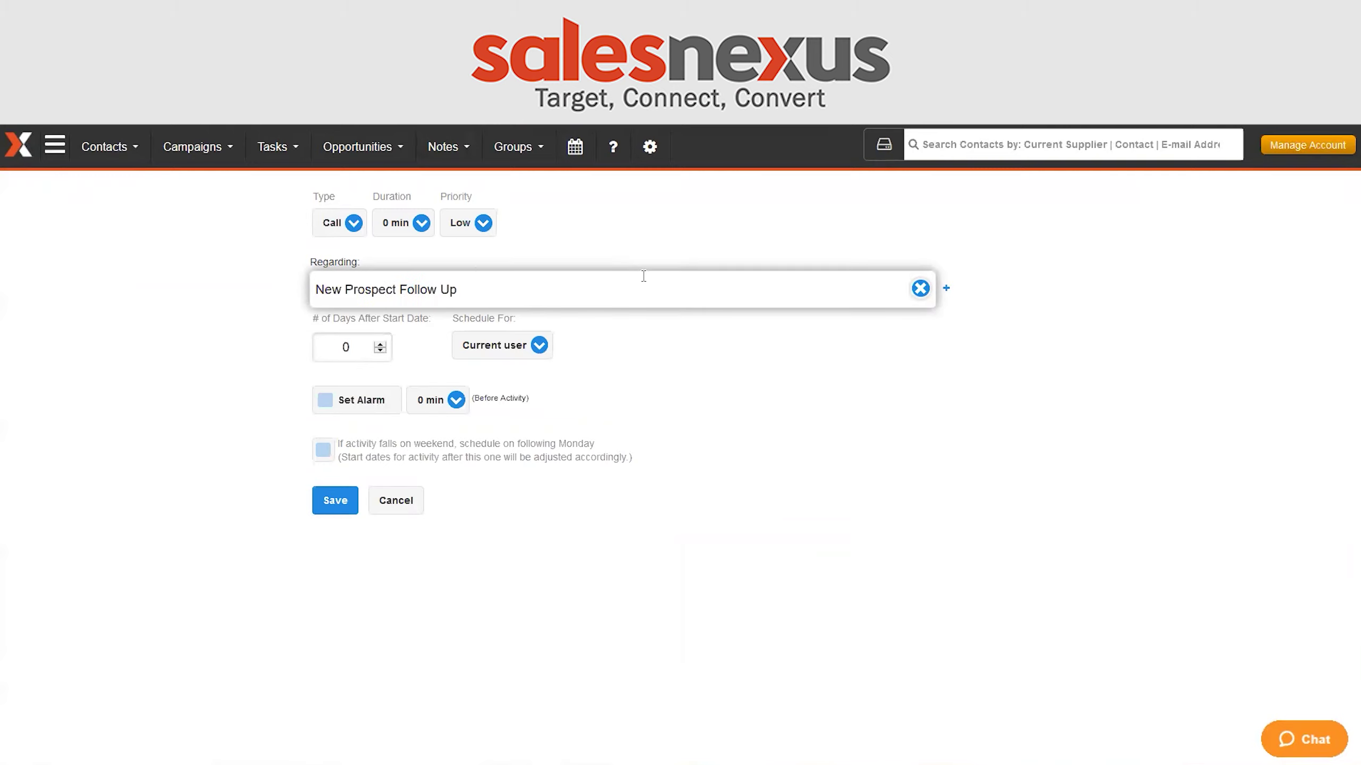
{"action": "left_click", "coordinate": [354, 354]}
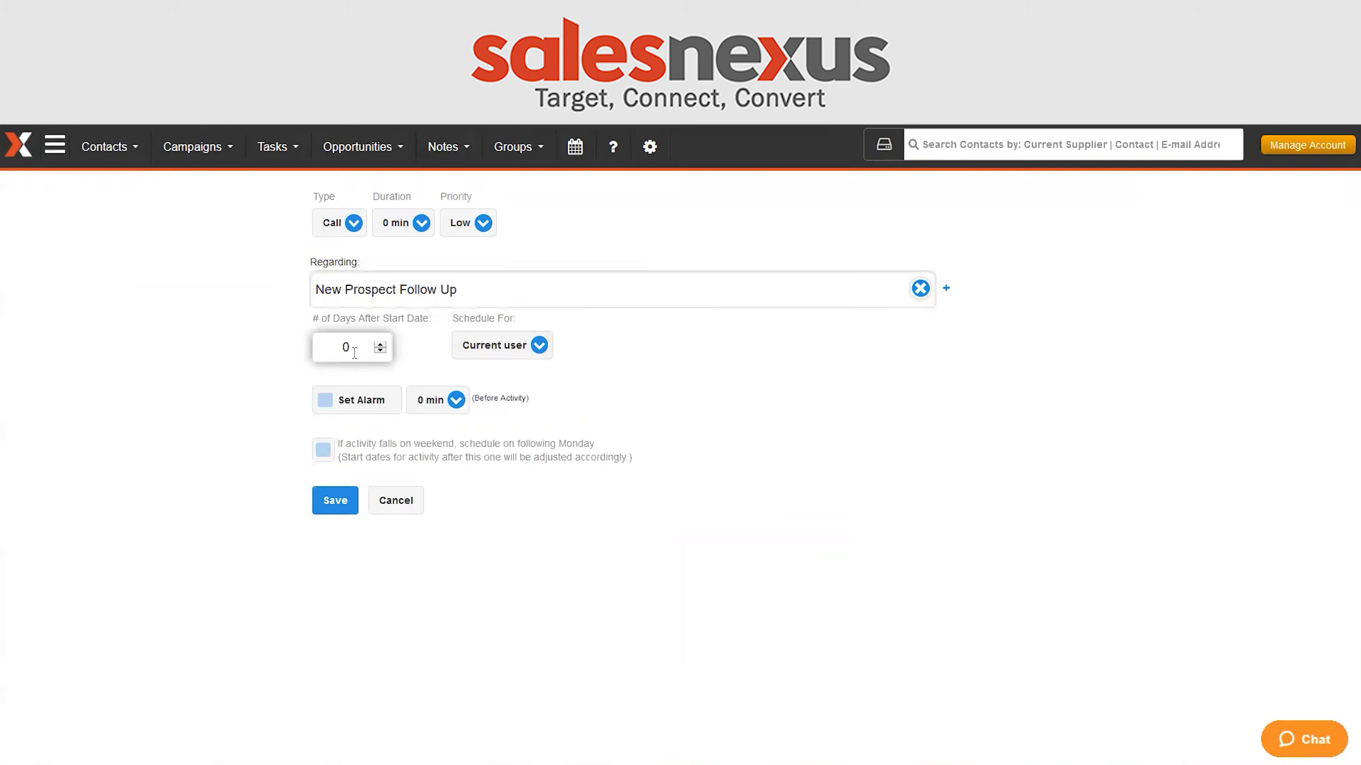
{"action": "type", "text": "2"}
{"action": "key", "text": "Tab"}
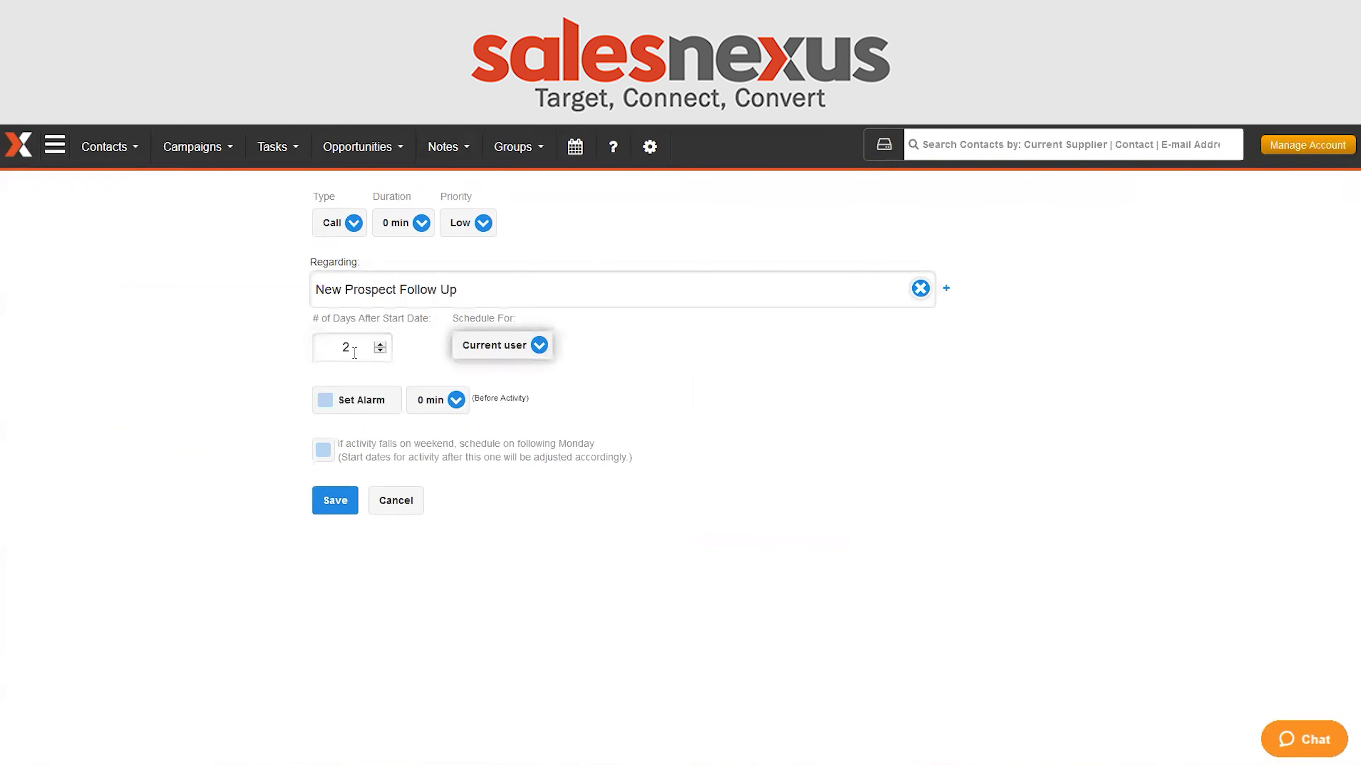
{"action": "left_click", "coordinate": [324, 497]}
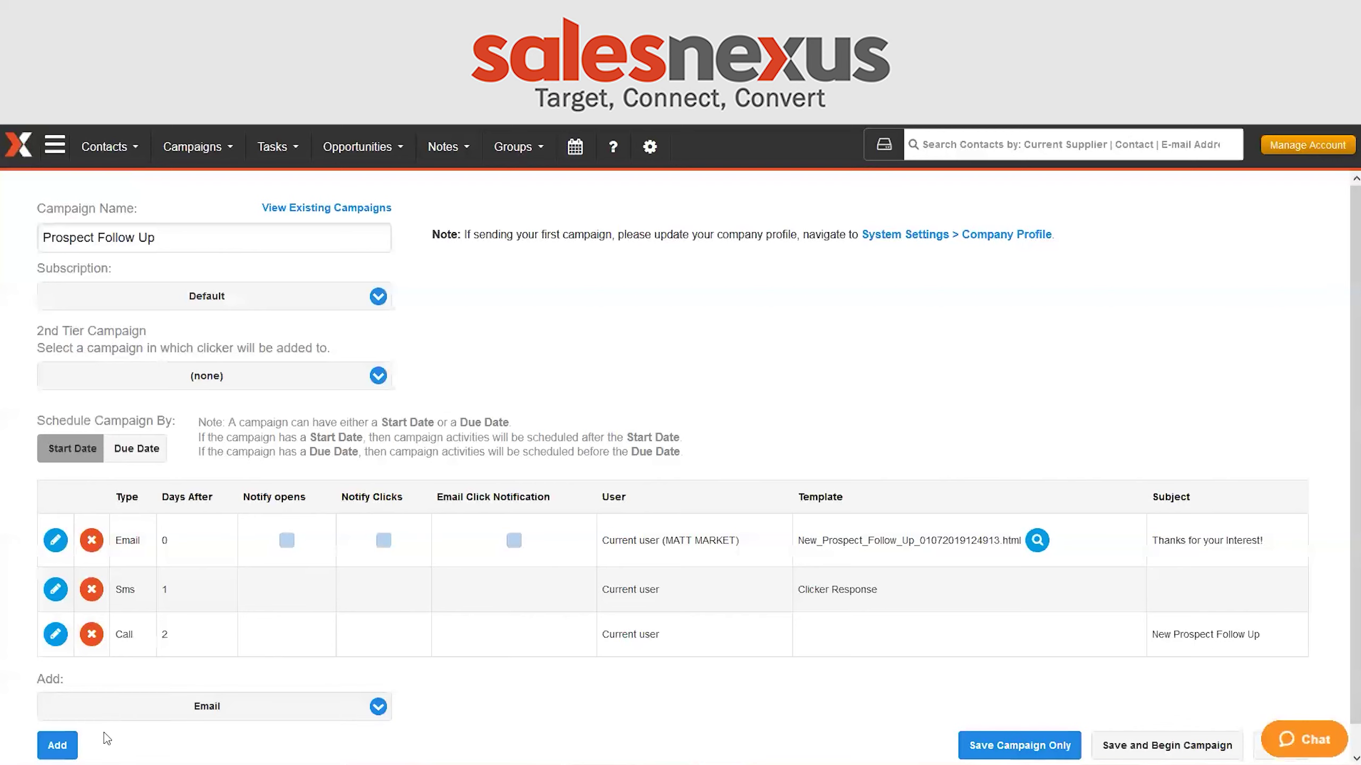
Step: Save the Prospect Follow Up campaign without beginning it, keeping its email, SMS and call activities
{"action": "left_click", "coordinate": [163, 706]}
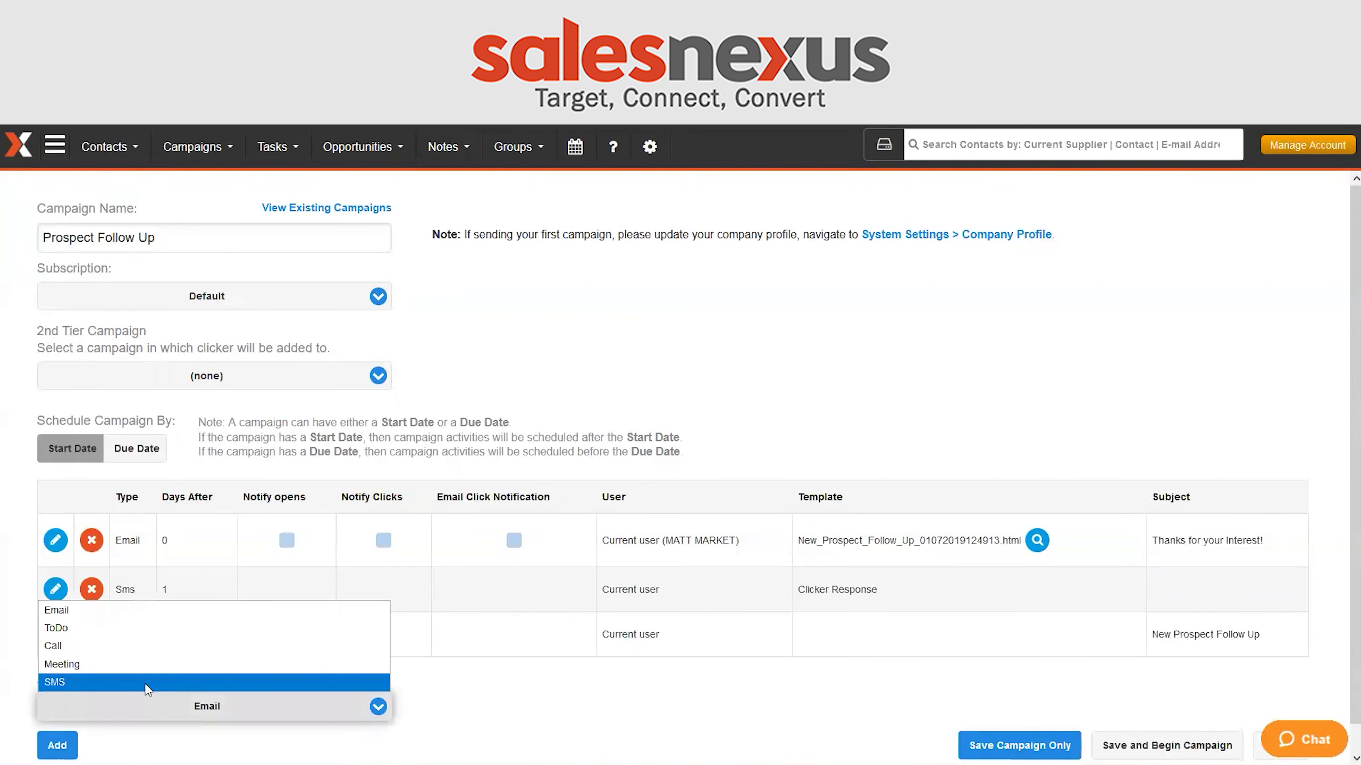
{"action": "left_click", "coordinate": [456, 707]}
{"action": "left_click", "coordinate": [1023, 746]}
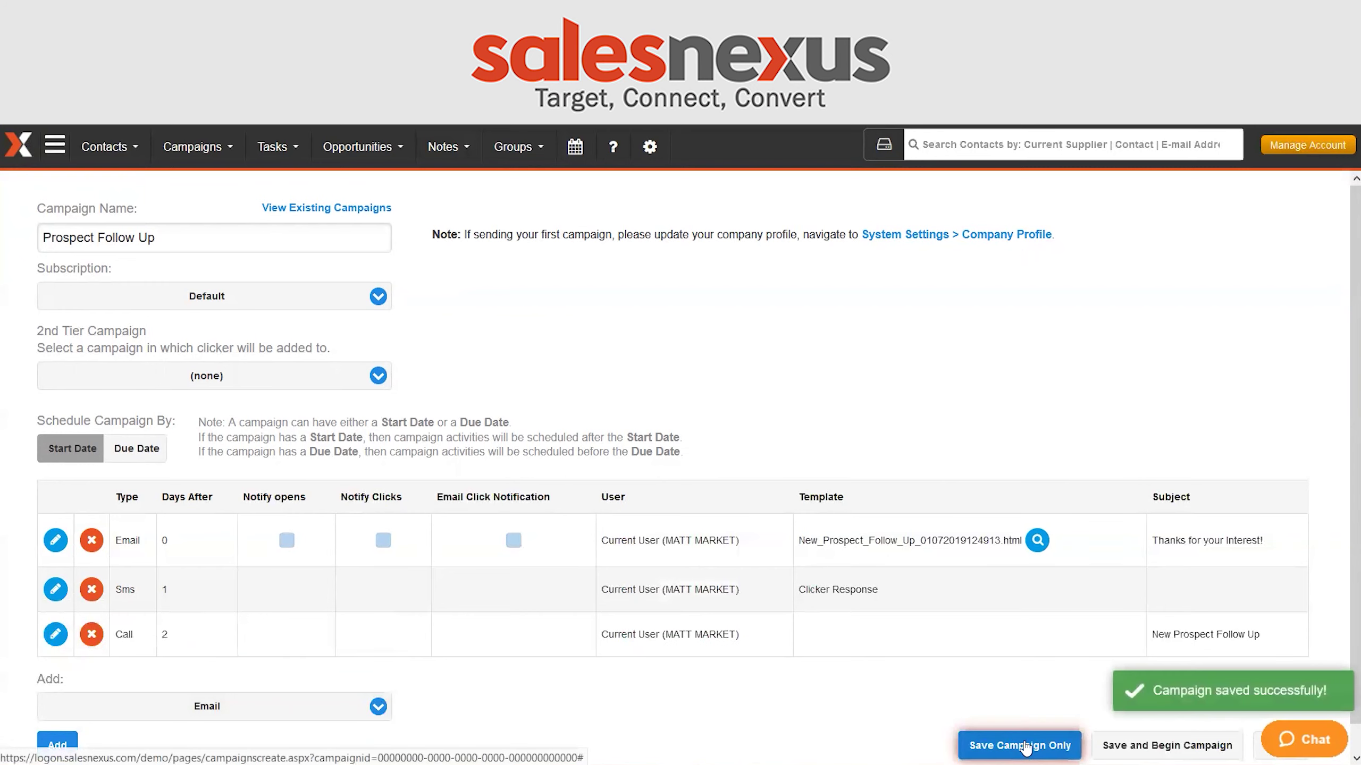
Step: Show all contacts and filter the list to the Active Brokers
{"action": "left_click", "coordinate": [113, 148]}
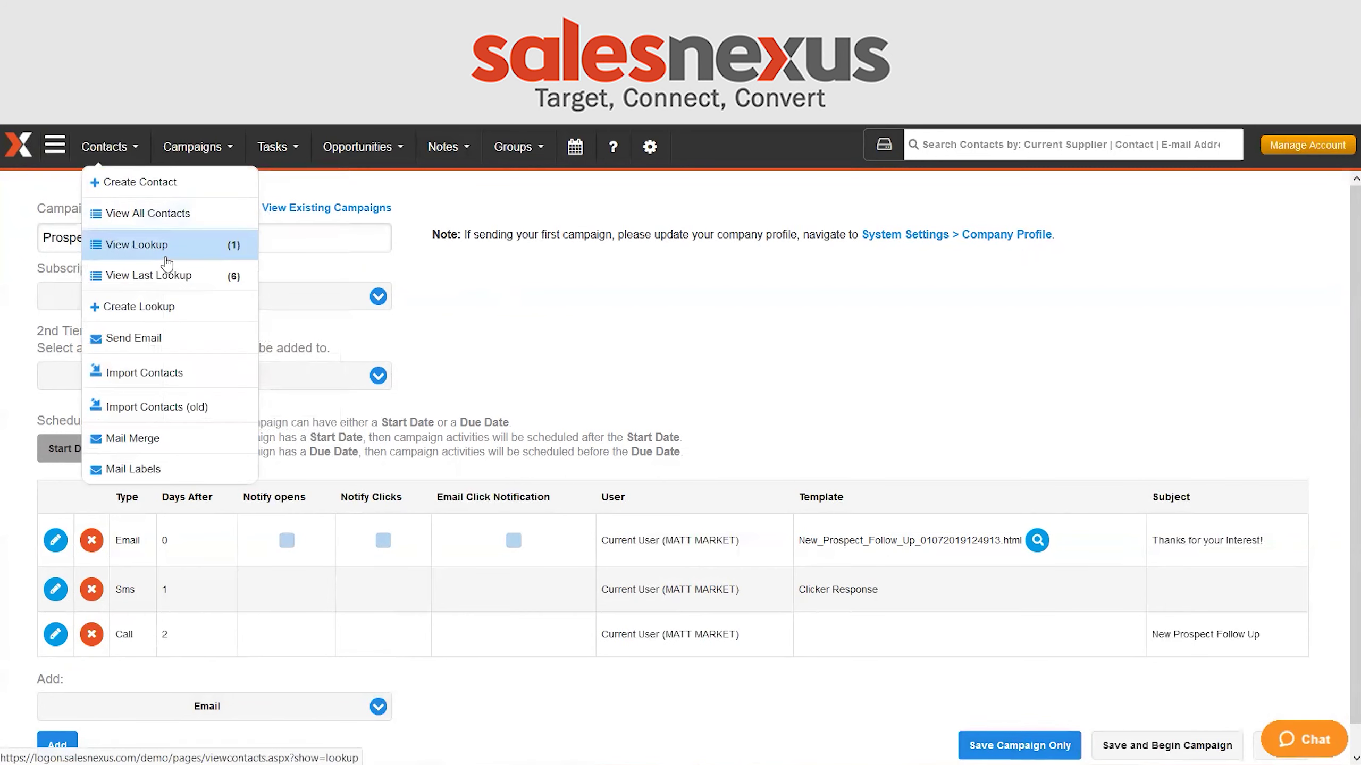
{"action": "left_click", "coordinate": [165, 256]}
{"action": "left_click", "coordinate": [105, 147]}
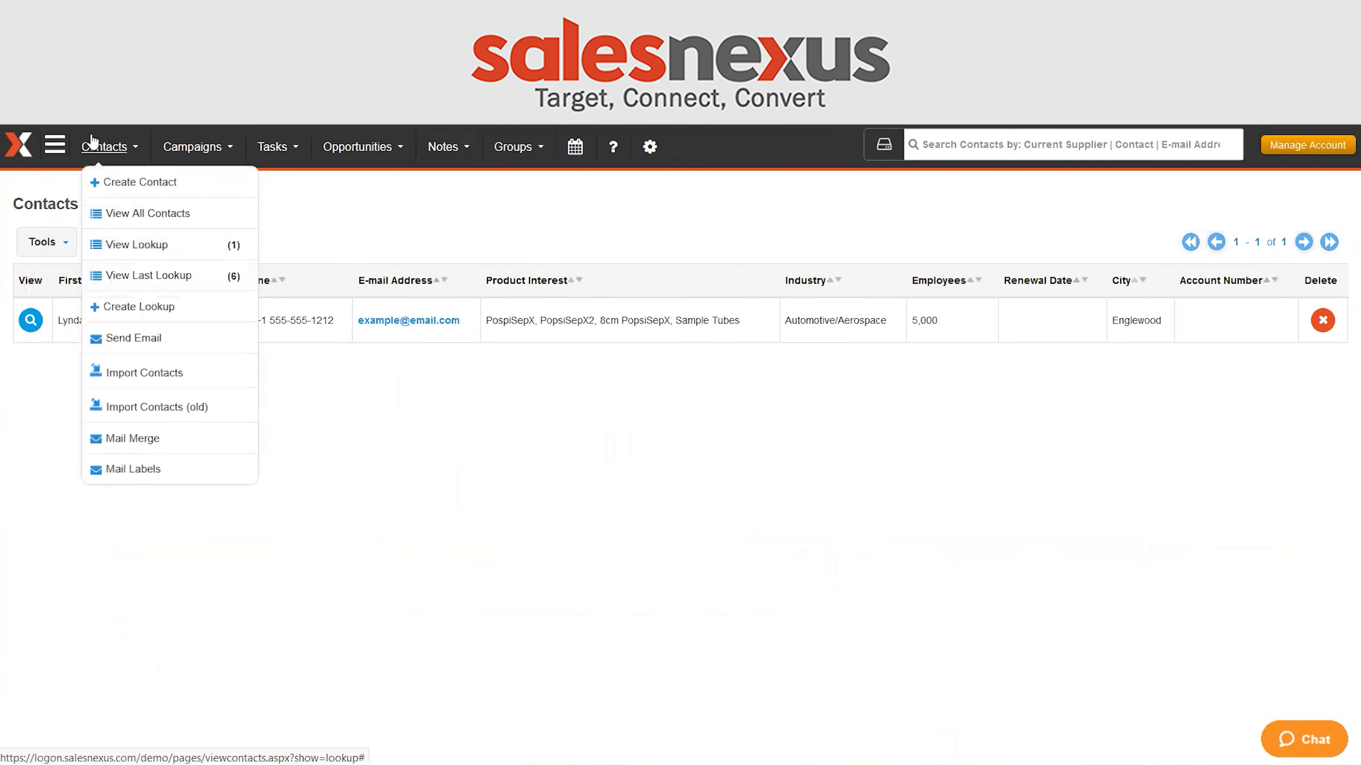
{"action": "left_click", "coordinate": [127, 215]}
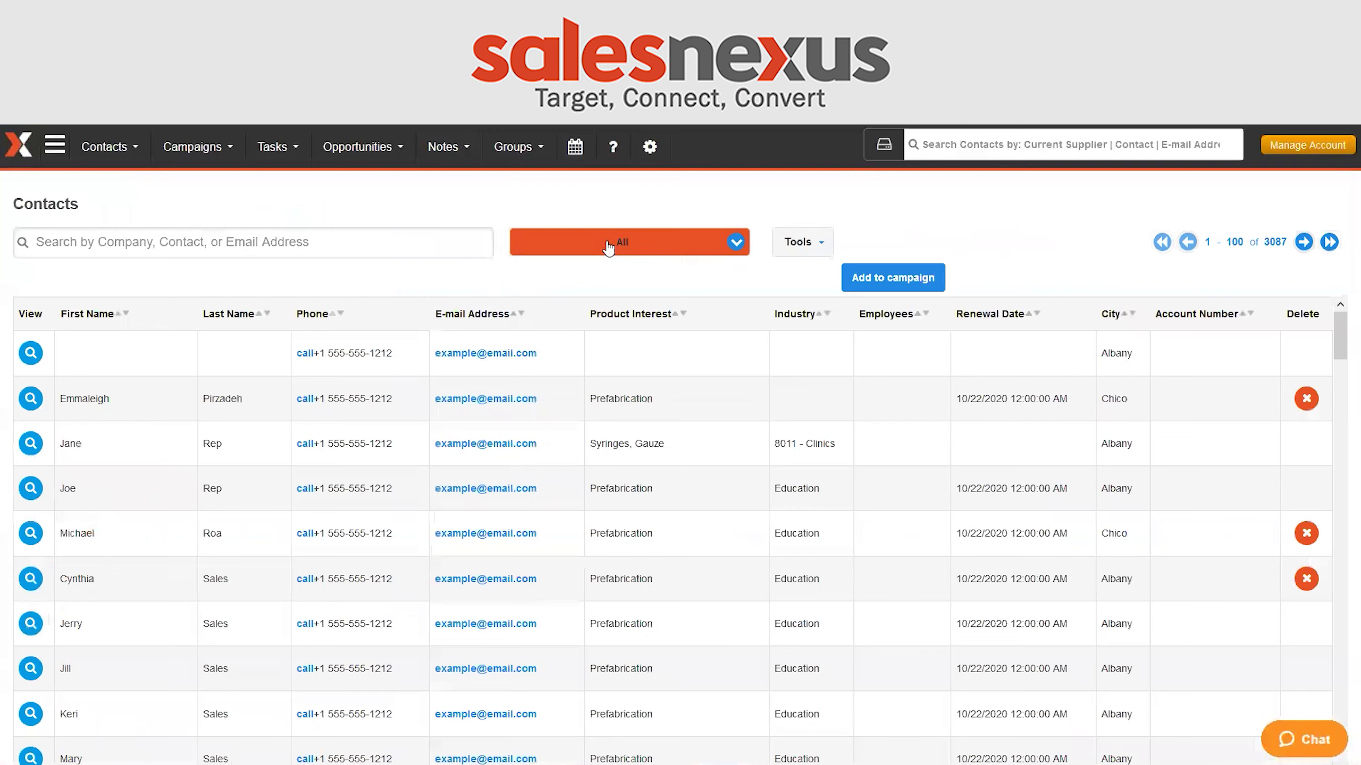
{"action": "left_click", "coordinate": [611, 245]}
{"action": "left_click", "coordinate": [589, 318]}
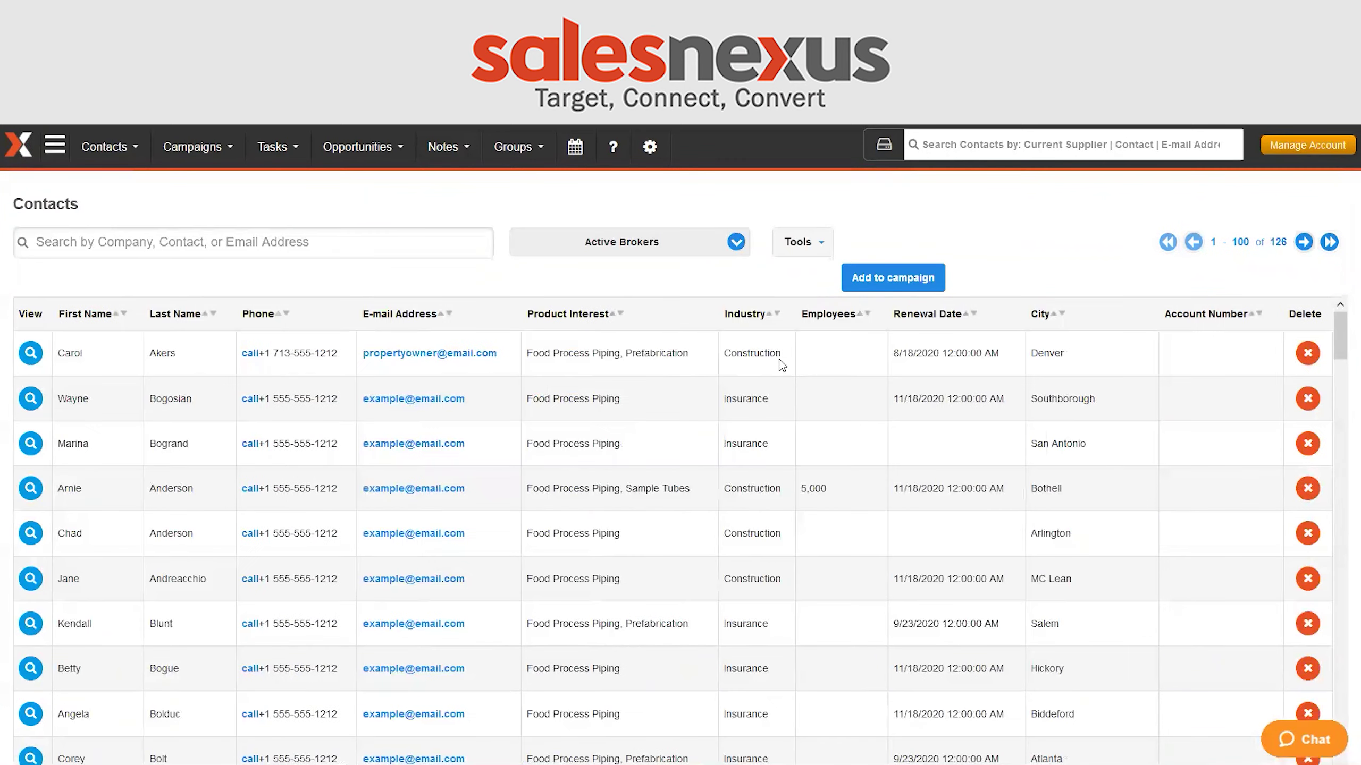
Step: Add the looked-up Active Brokers contacts to the Prospect Follow Up campaign with the preset start date and time
{"action": "left_click", "coordinate": [891, 278]}
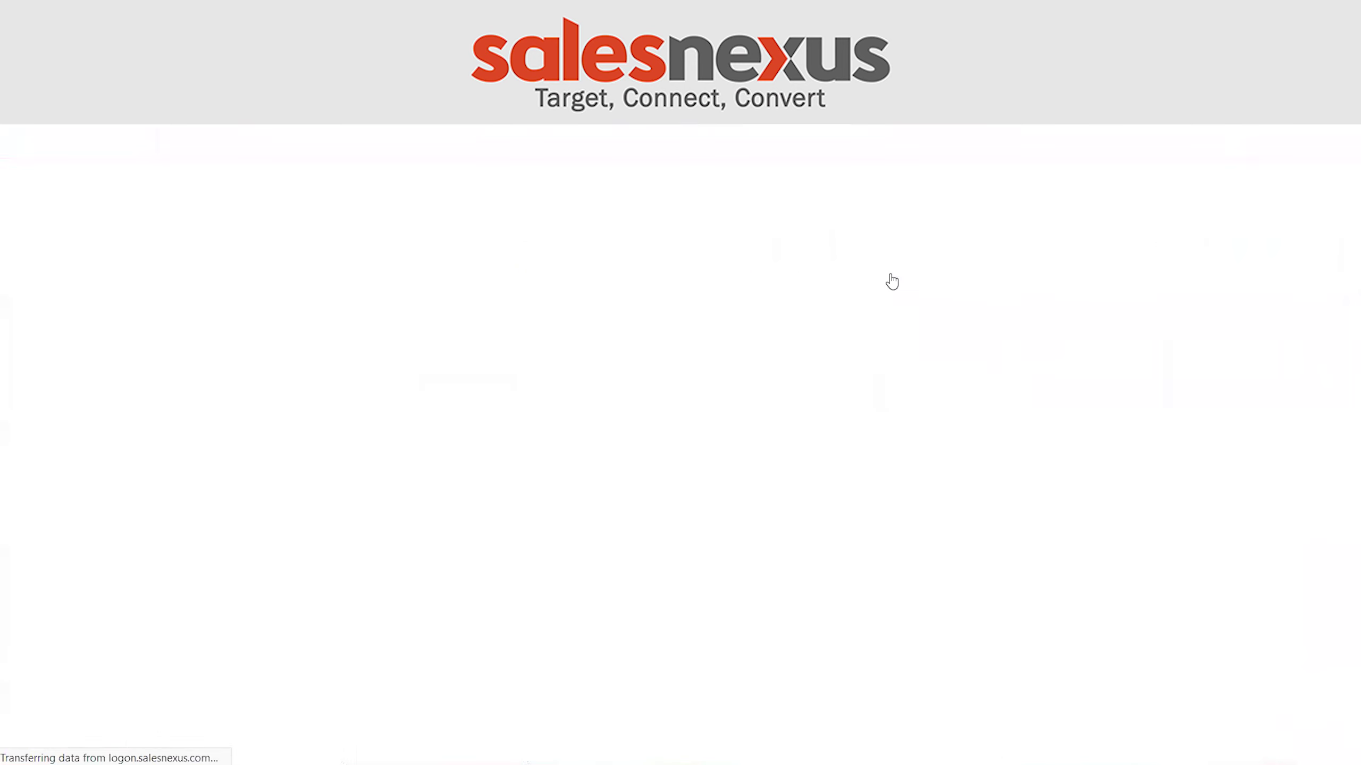
{"action": "left_click", "coordinate": [501, 224]}
{"action": "type", "text": "prosp"}
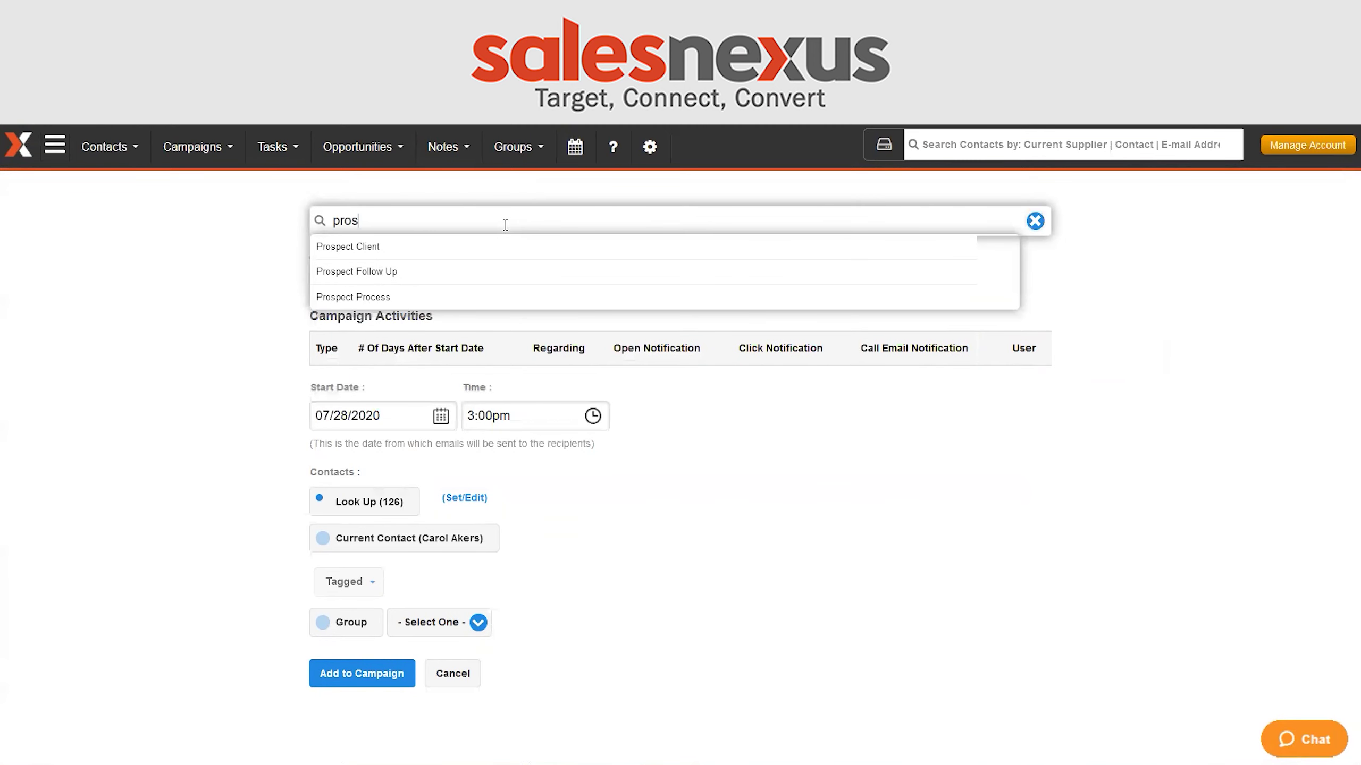
{"action": "left_click", "coordinate": [506, 280]}
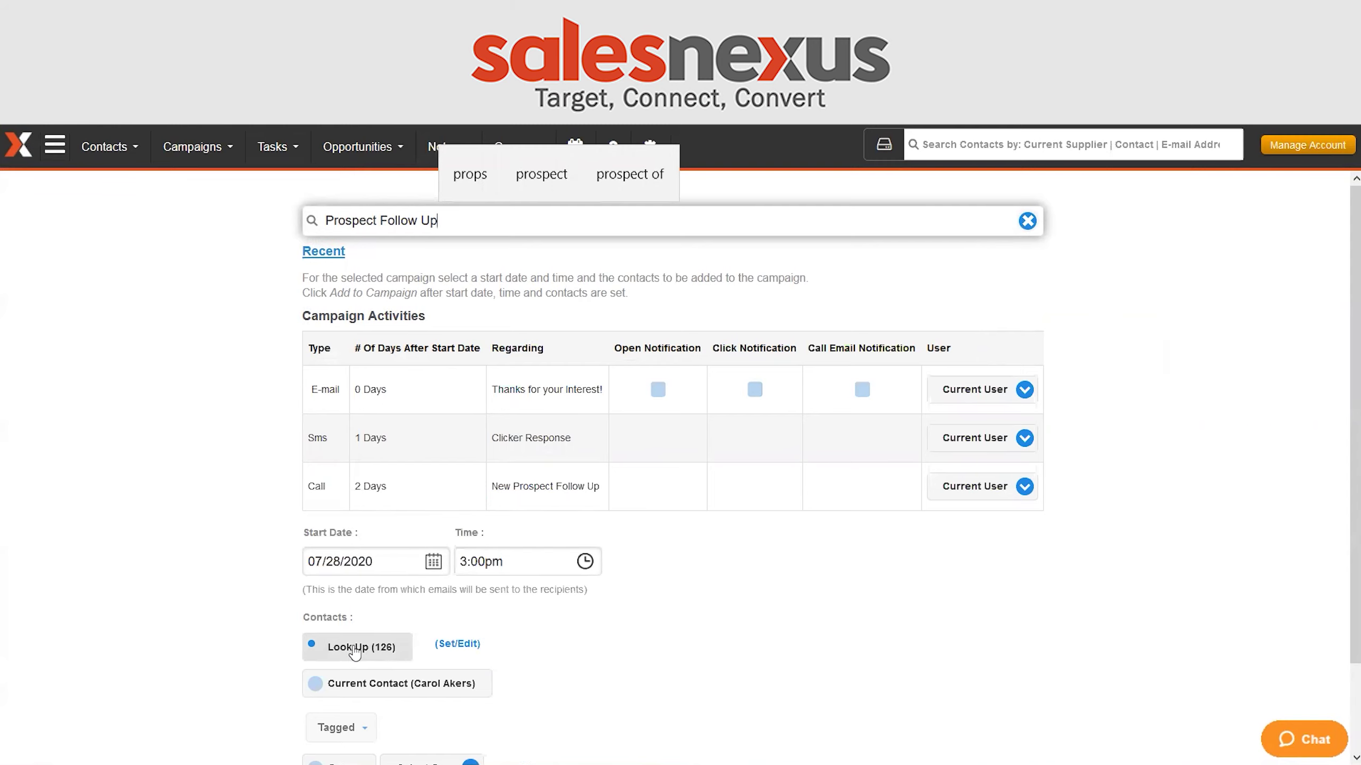
{"action": "scroll", "coordinate": [600, 614], "scroll_direction": "down", "scroll_amount": 2}
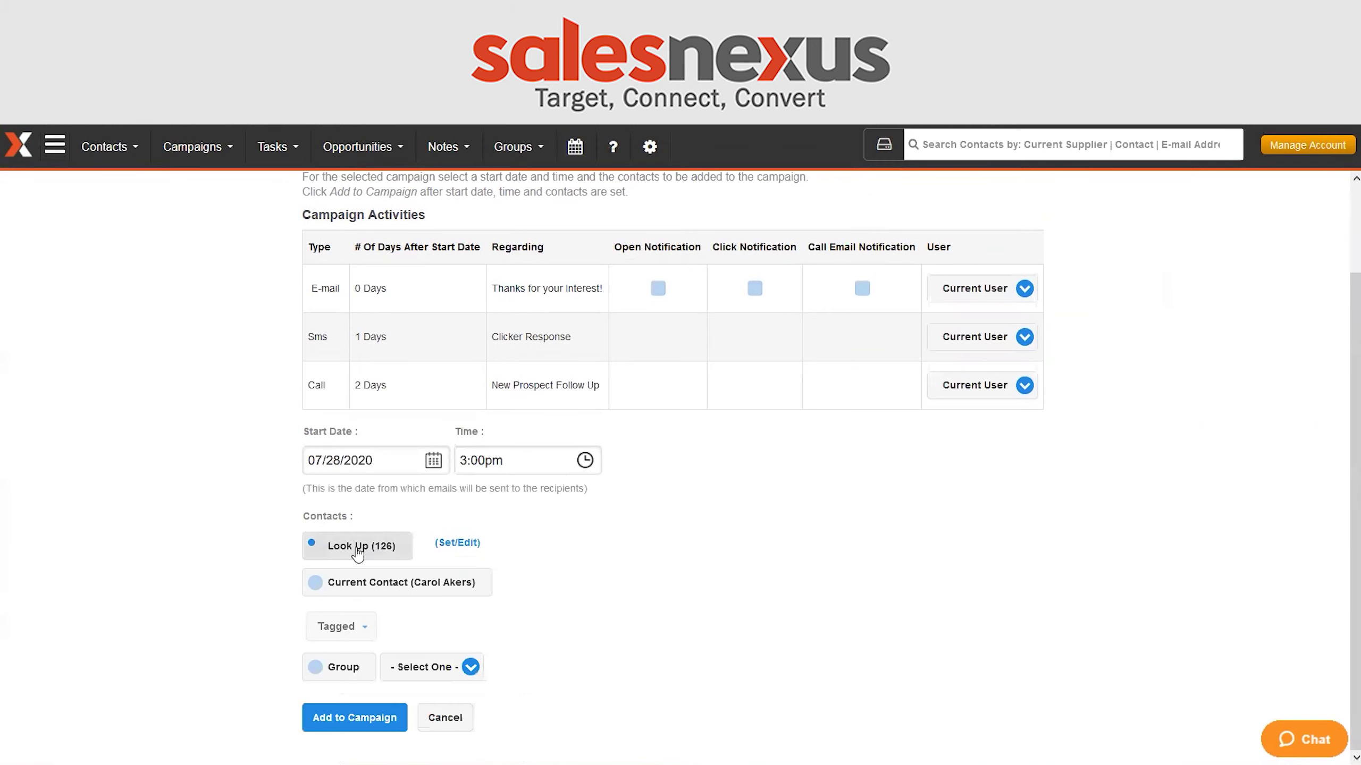
{"action": "left_click", "coordinate": [356, 717]}
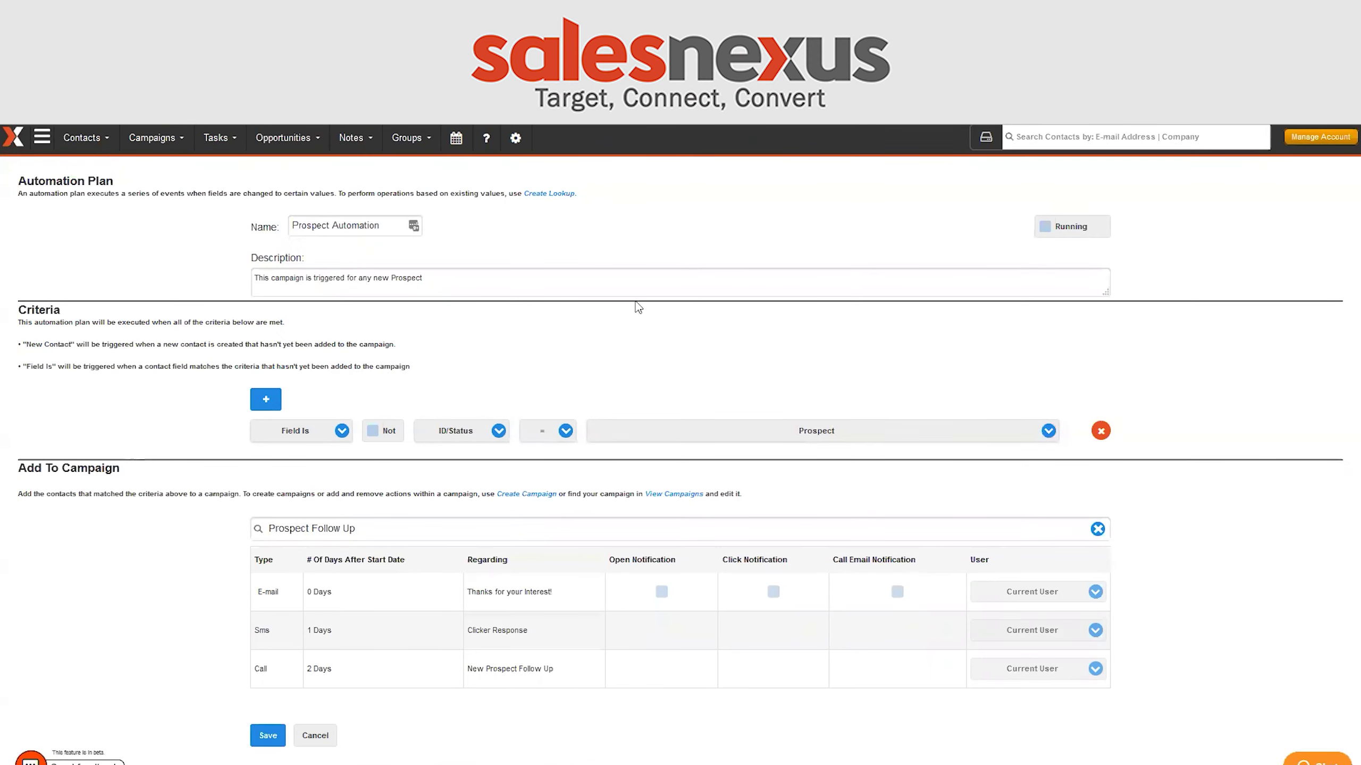
Step: Add a second Field Is criterion to the Prospect Automation plan for # of Bathrooms, with a comparison operator and the value 5
{"action": "mouse_move", "coordinate": [45, 140]}
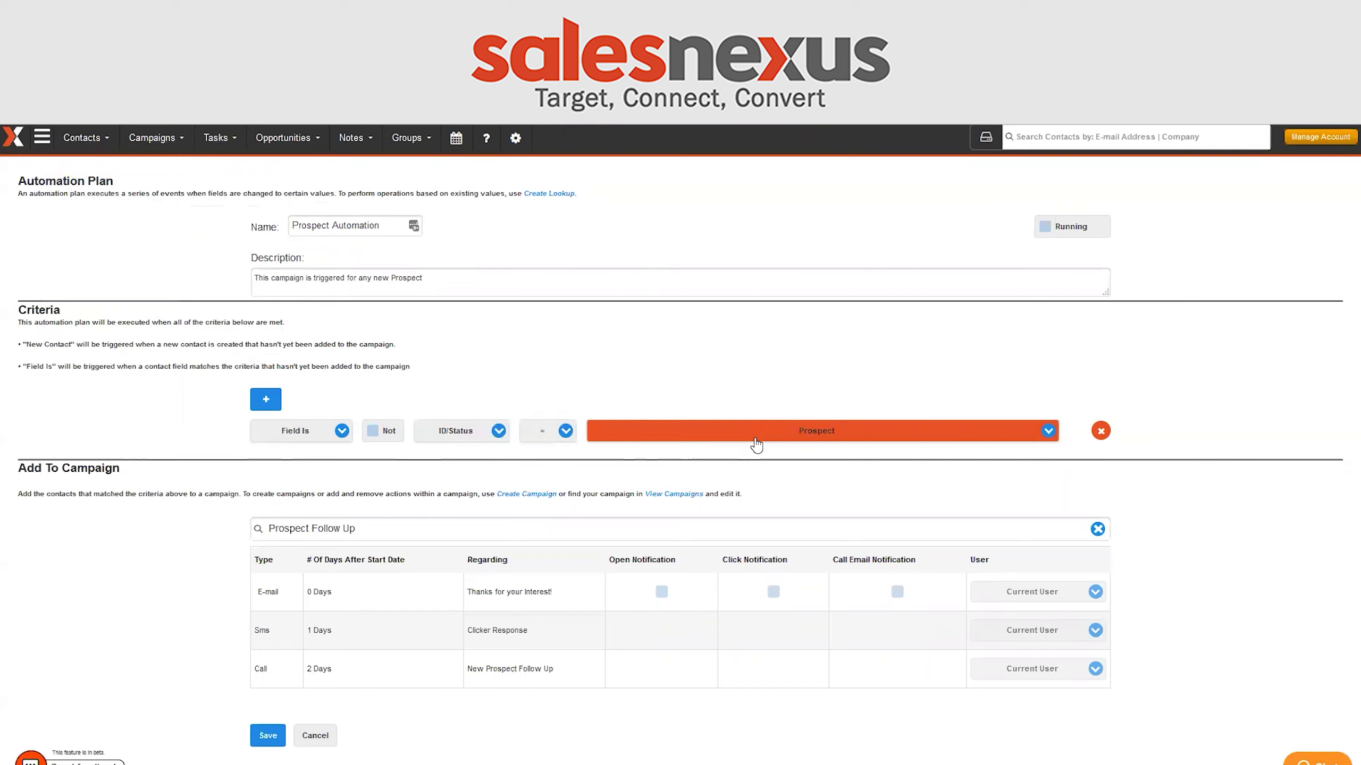
{"action": "left_click", "coordinate": [391, 528]}
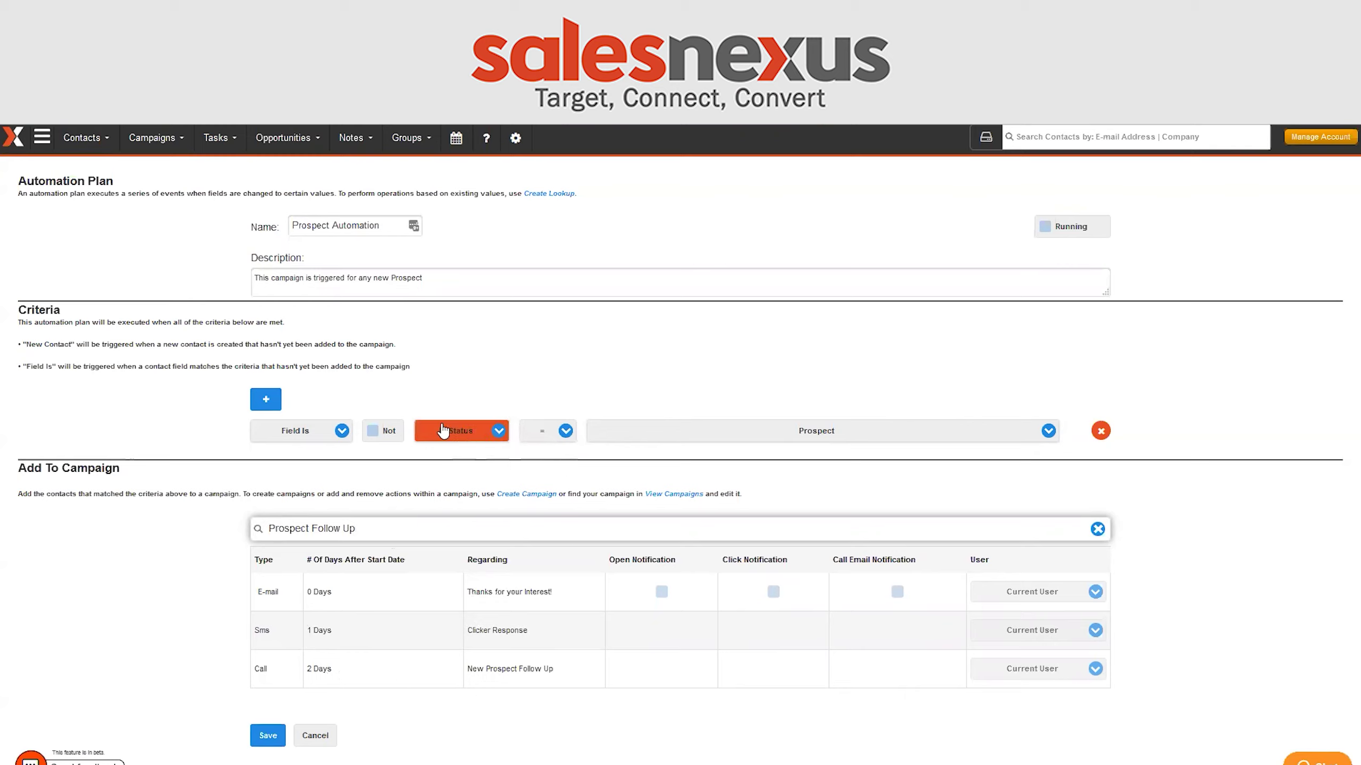
{"action": "left_click", "coordinate": [268, 401]}
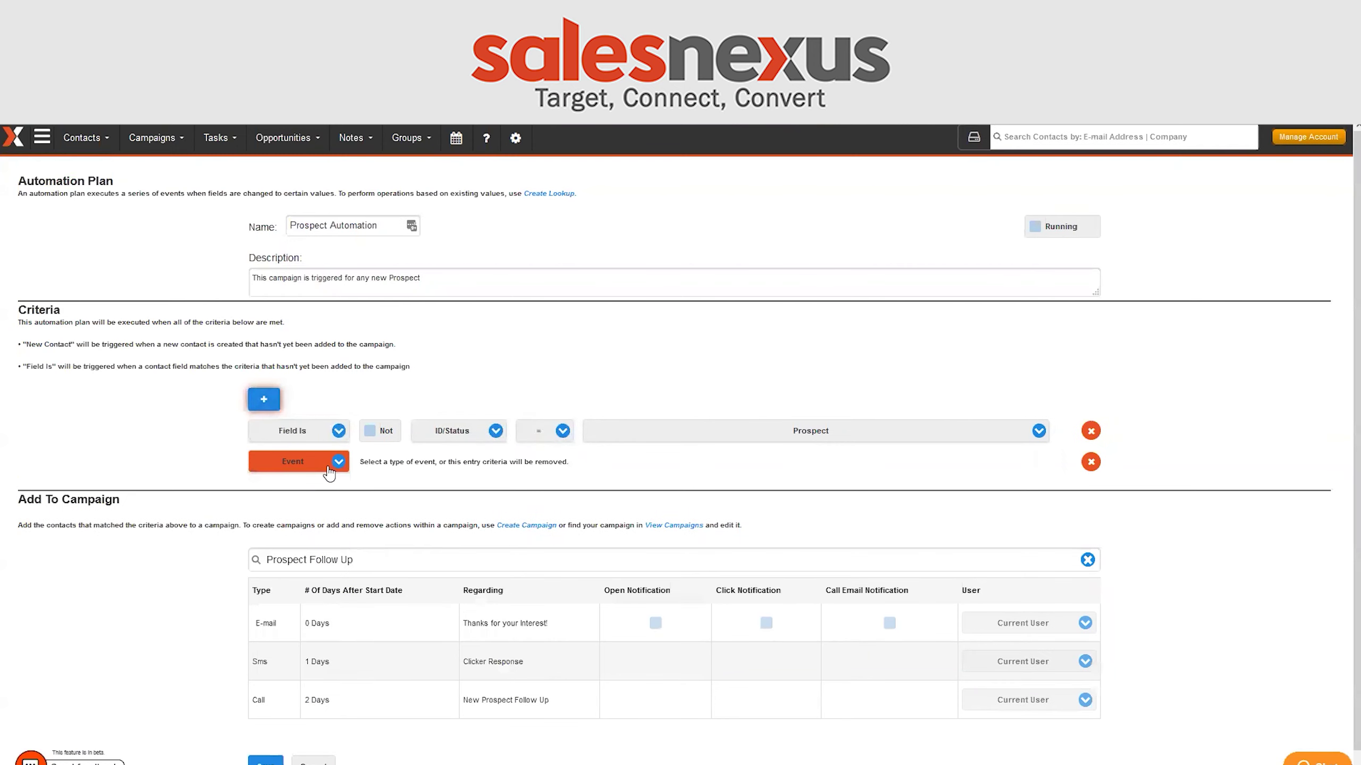
{"action": "left_click", "coordinate": [329, 469]}
{"action": "left_click", "coordinate": [310, 505]}
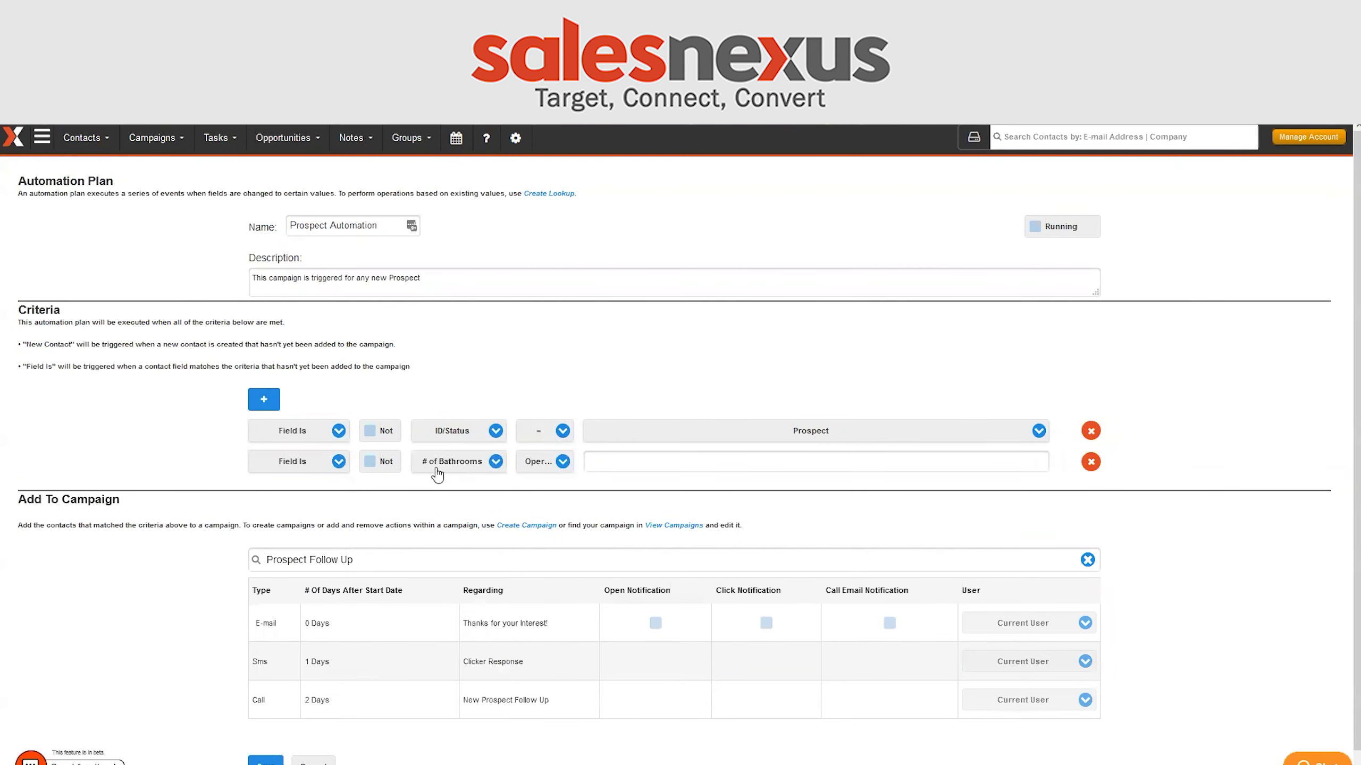
{"action": "left_click", "coordinate": [541, 461]}
{"action": "left_click", "coordinate": [541, 564]}
{"action": "left_click", "coordinate": [642, 462]}
{"action": "type", "text": "5"}
{"action": "key", "text": "Tab"}
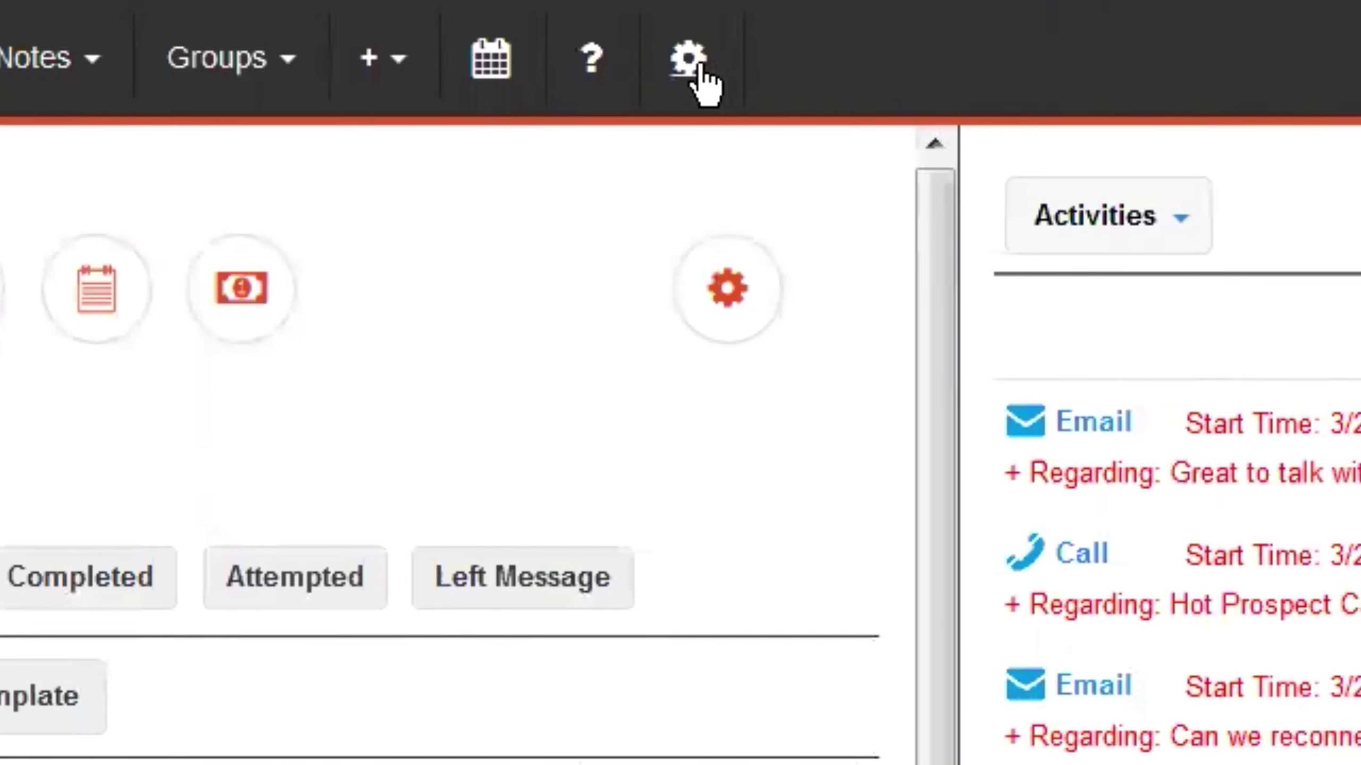
Step: Create and save a Contact field named Type of Material, Character type, size 50, set as a drop-down
{"action": "left_click", "coordinate": [696, 65]}
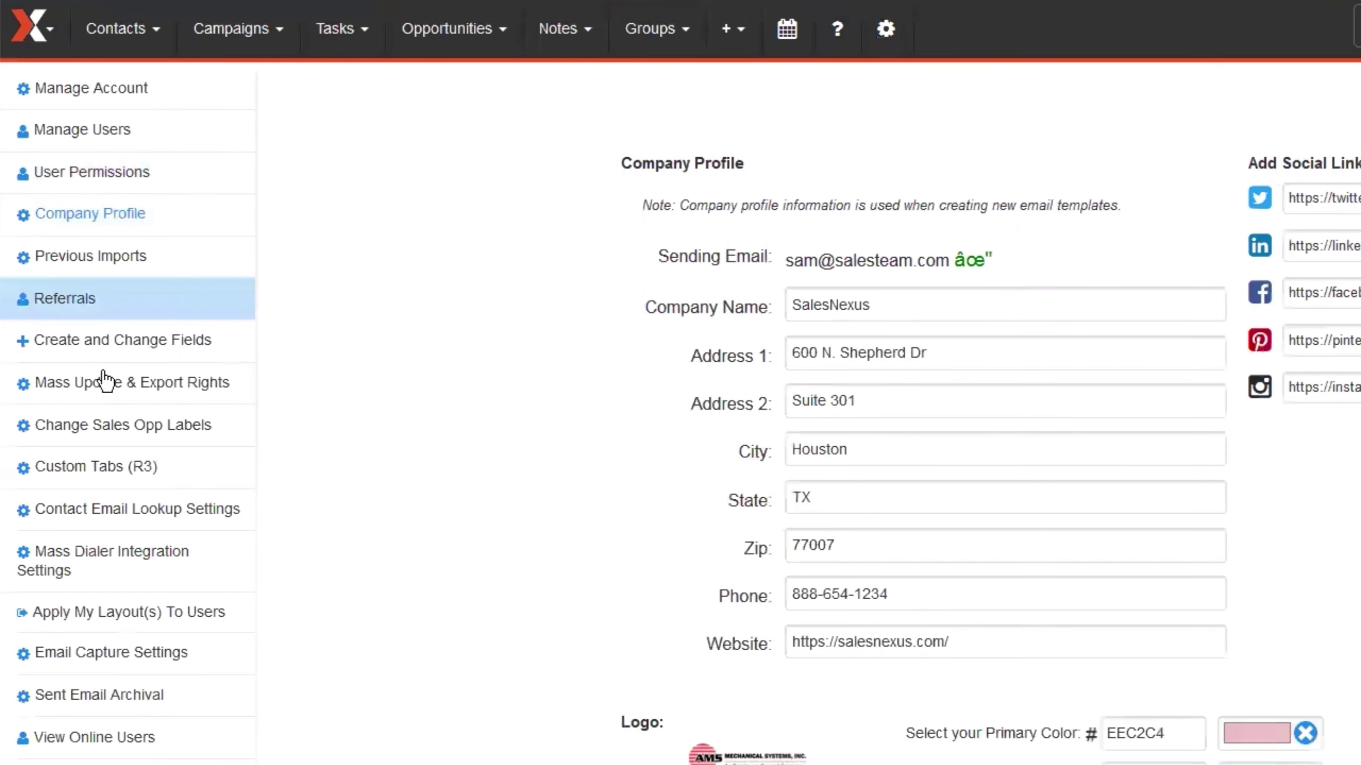
{"action": "left_click", "coordinate": [110, 354]}
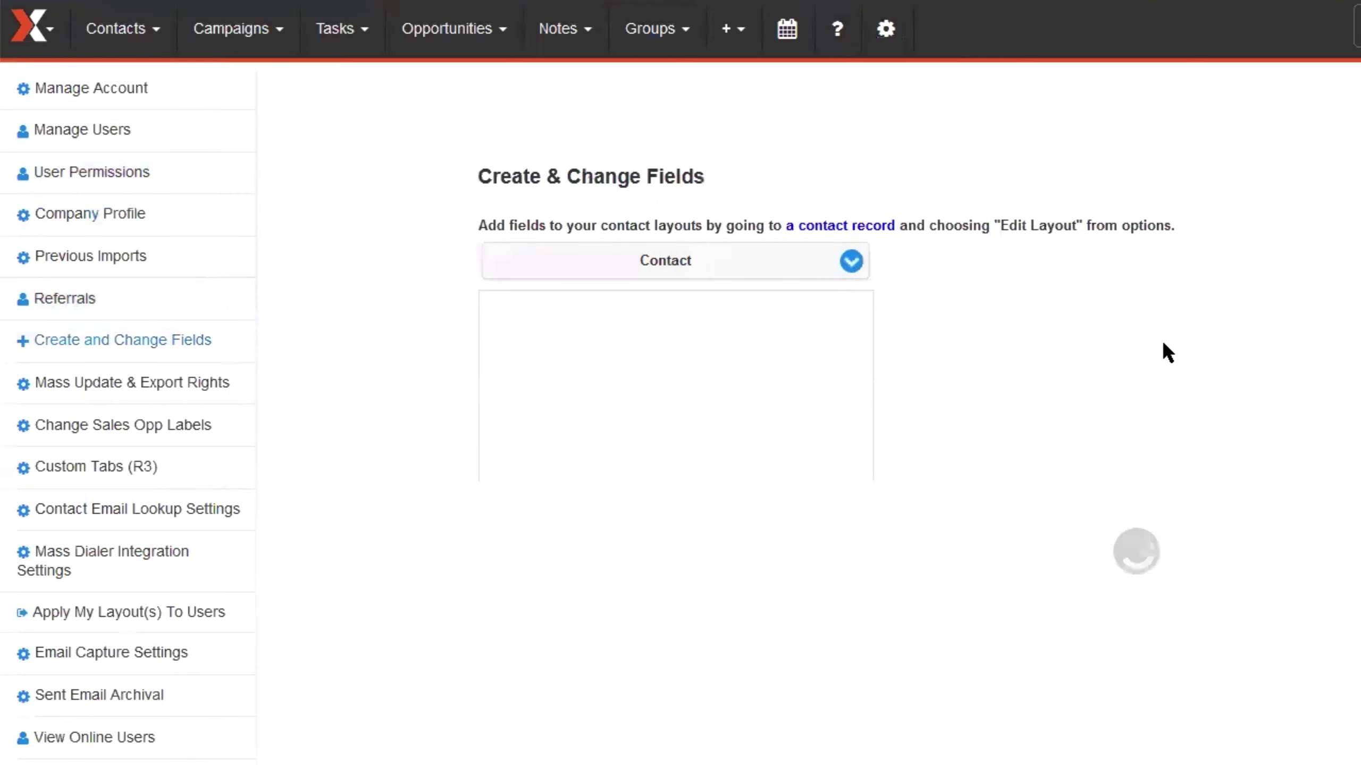
{"action": "scroll", "coordinate": [465, 453], "scroll_direction": "down", "scroll_amount": 4}
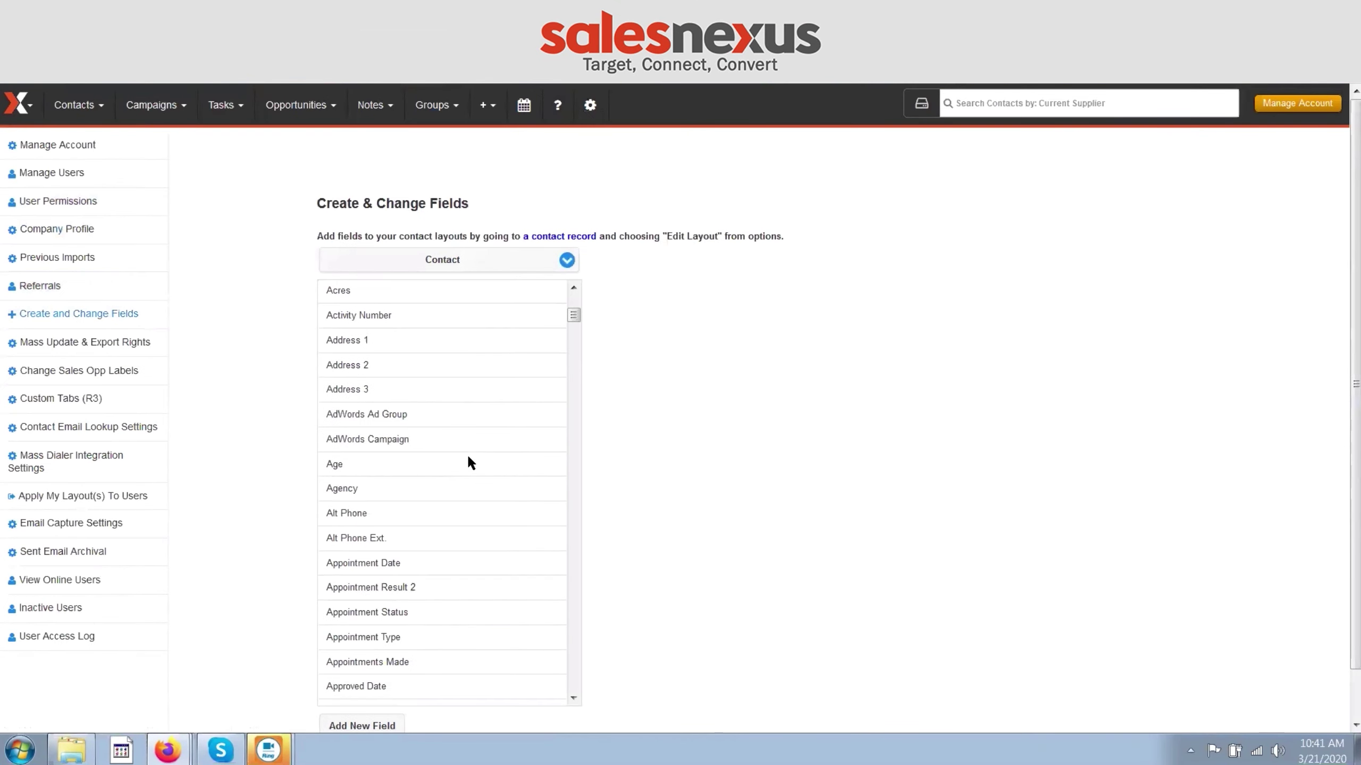
{"action": "left_click", "coordinate": [379, 725]}
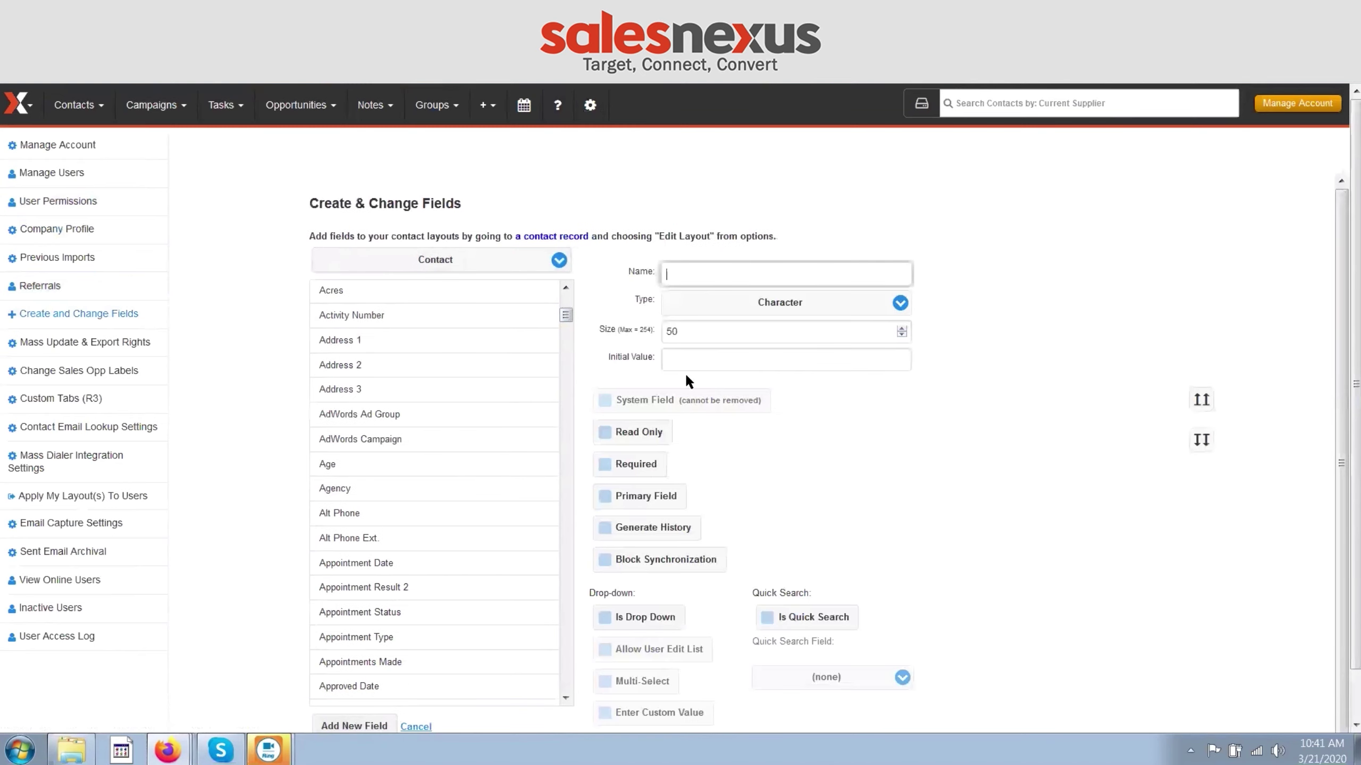
{"action": "left_click", "coordinate": [708, 274]}
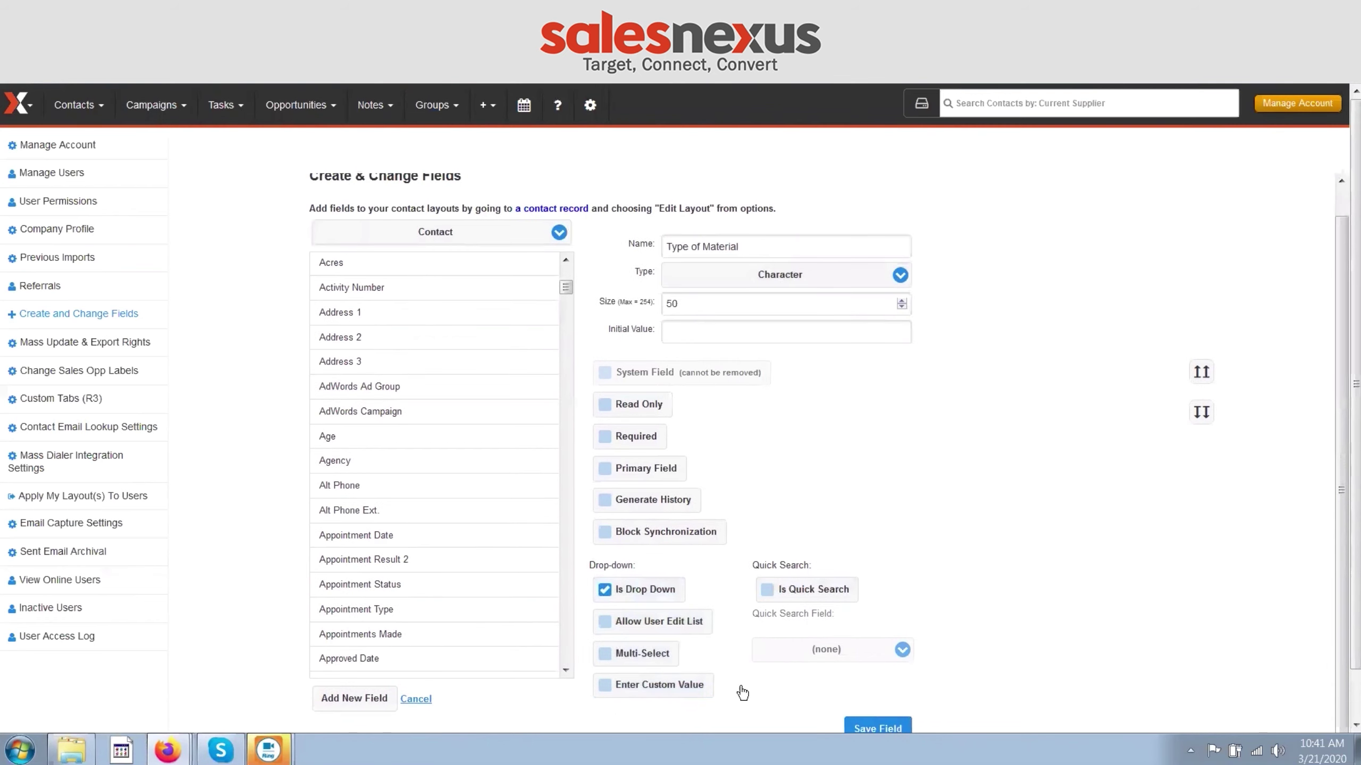
{"action": "left_click", "coordinate": [873, 727]}
Step: Add Concrete, Brick and Wood as drop-down items of the Type of Material field and sort them alphabetically
{"action": "type", "text": "Concrete"}
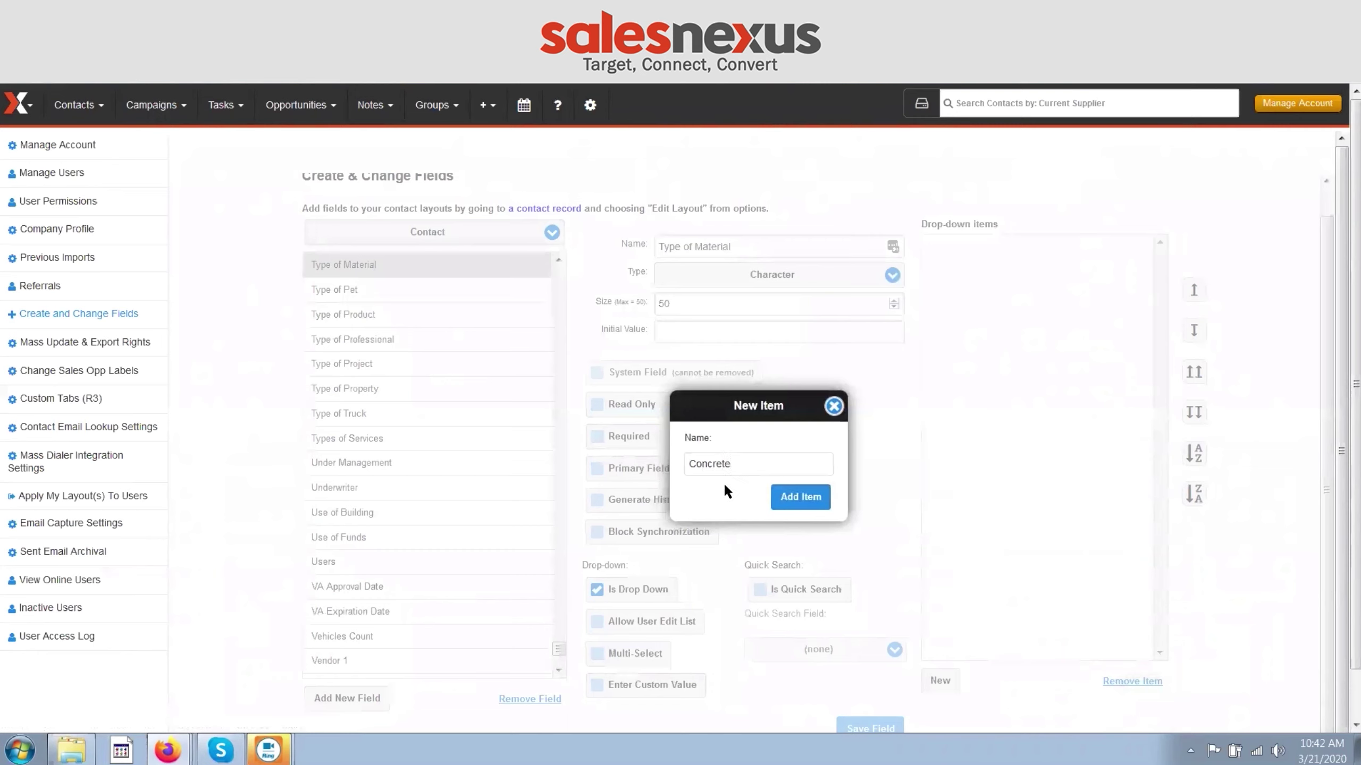
{"action": "left_click", "coordinate": [801, 496]}
{"action": "left_click", "coordinate": [945, 685]}
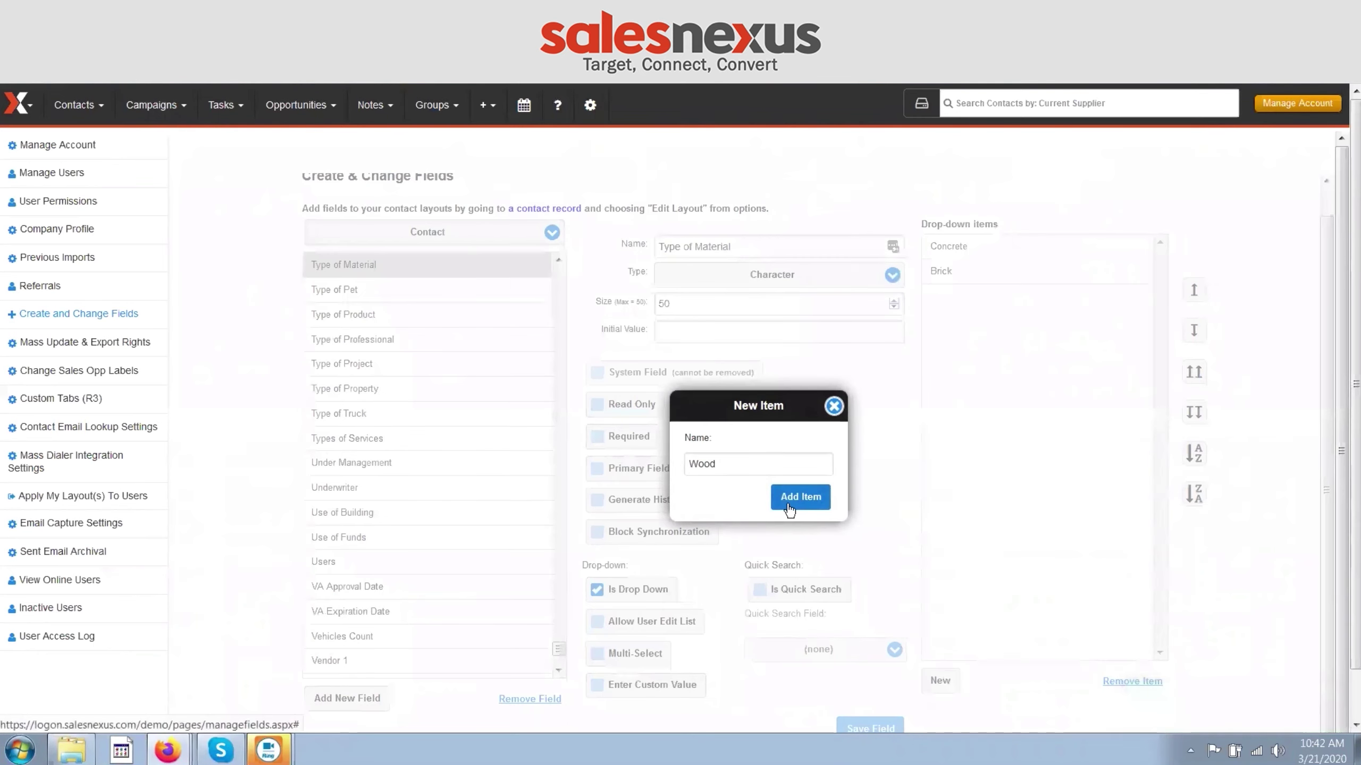
{"action": "left_click", "coordinate": [791, 503]}
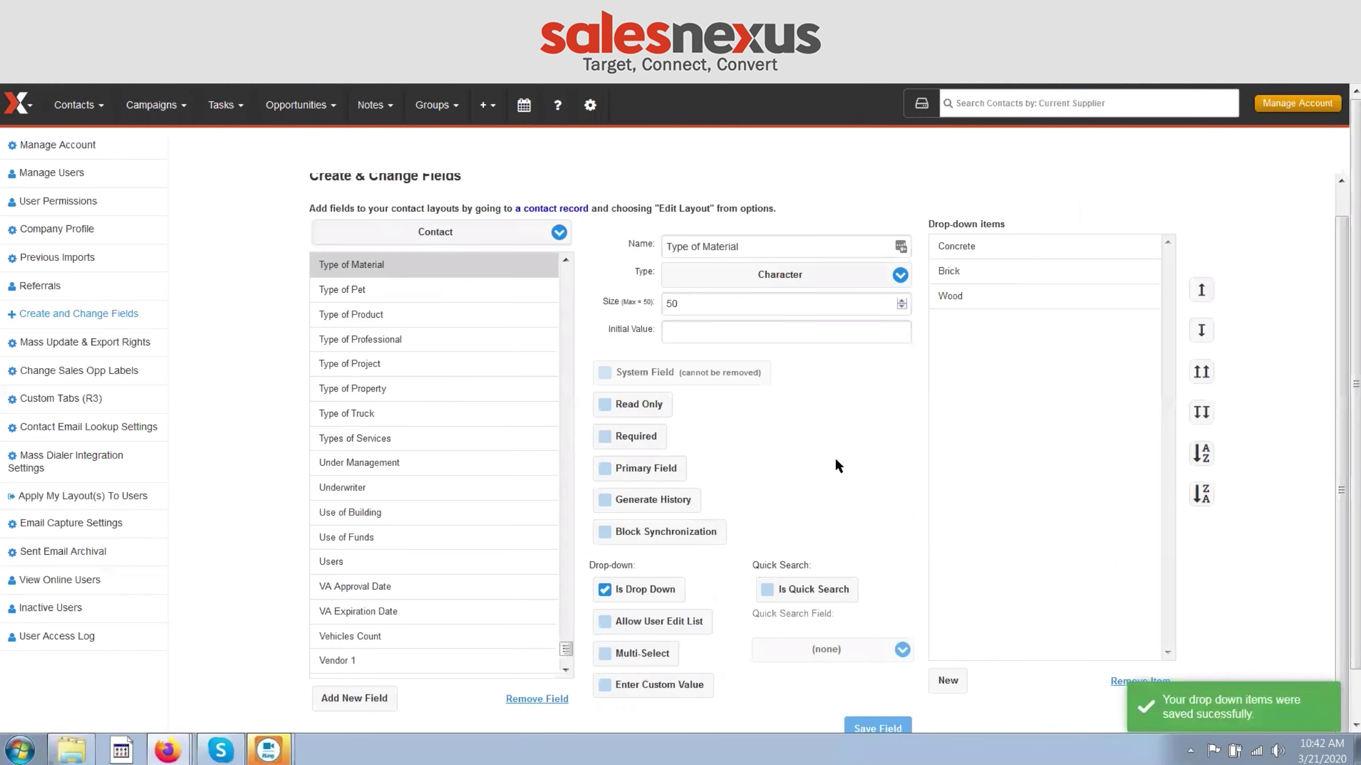
{"action": "left_click", "coordinate": [1200, 462]}
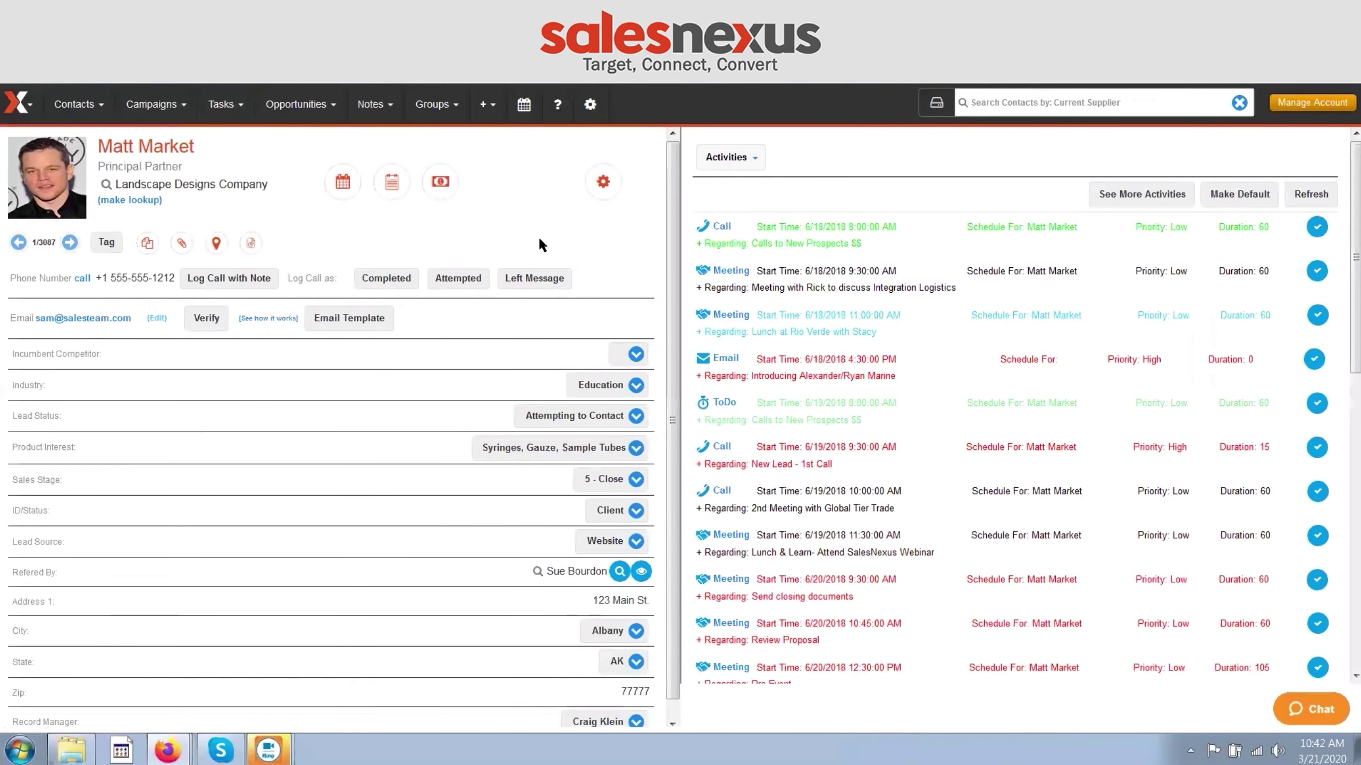
Step: Add the Type of Material field to the top of the contact layout's viewed fields and save the layout
{"action": "left_click", "coordinate": [604, 182]}
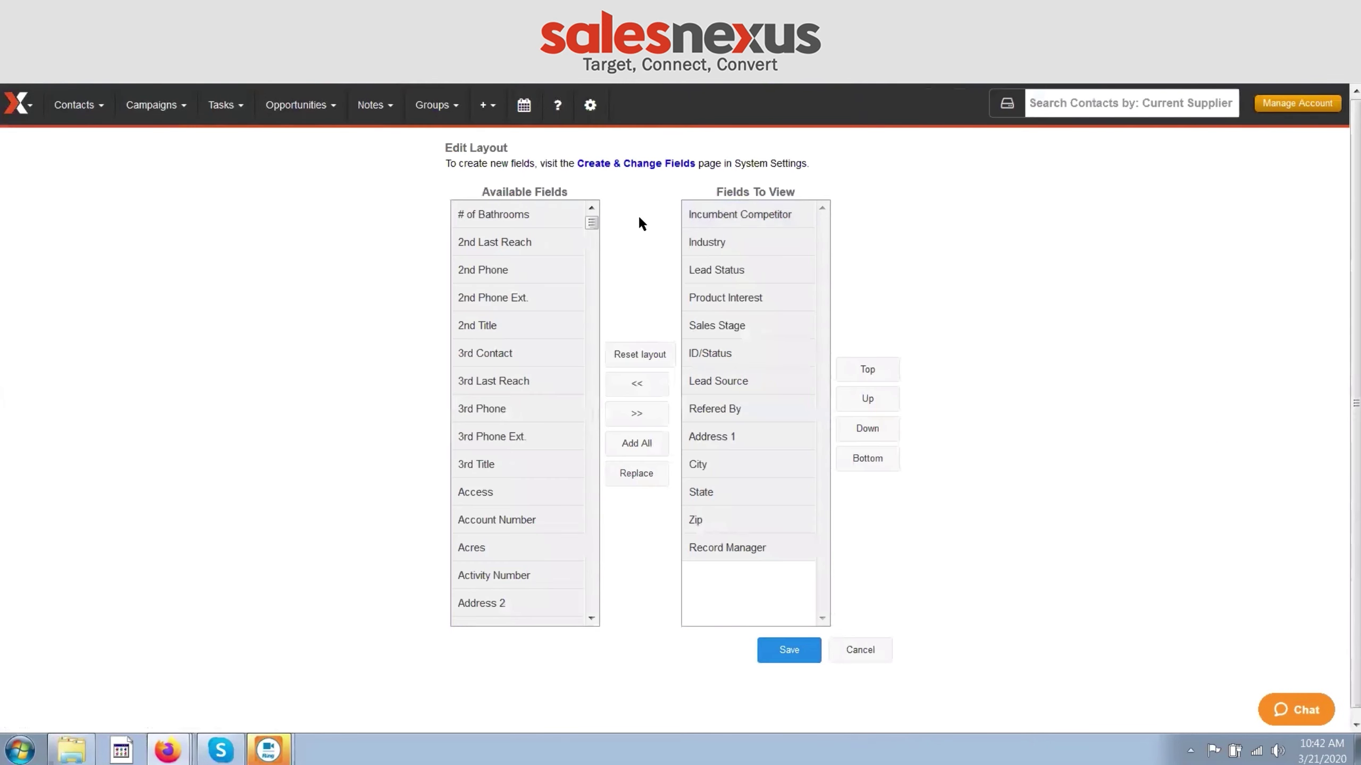
{"action": "left_click_drag", "start_coordinate": [591, 224], "coordinate": [590, 288]}
{"action": "scroll", "coordinate": [587, 311], "scroll_direction": "down", "scroll_amount": 15}
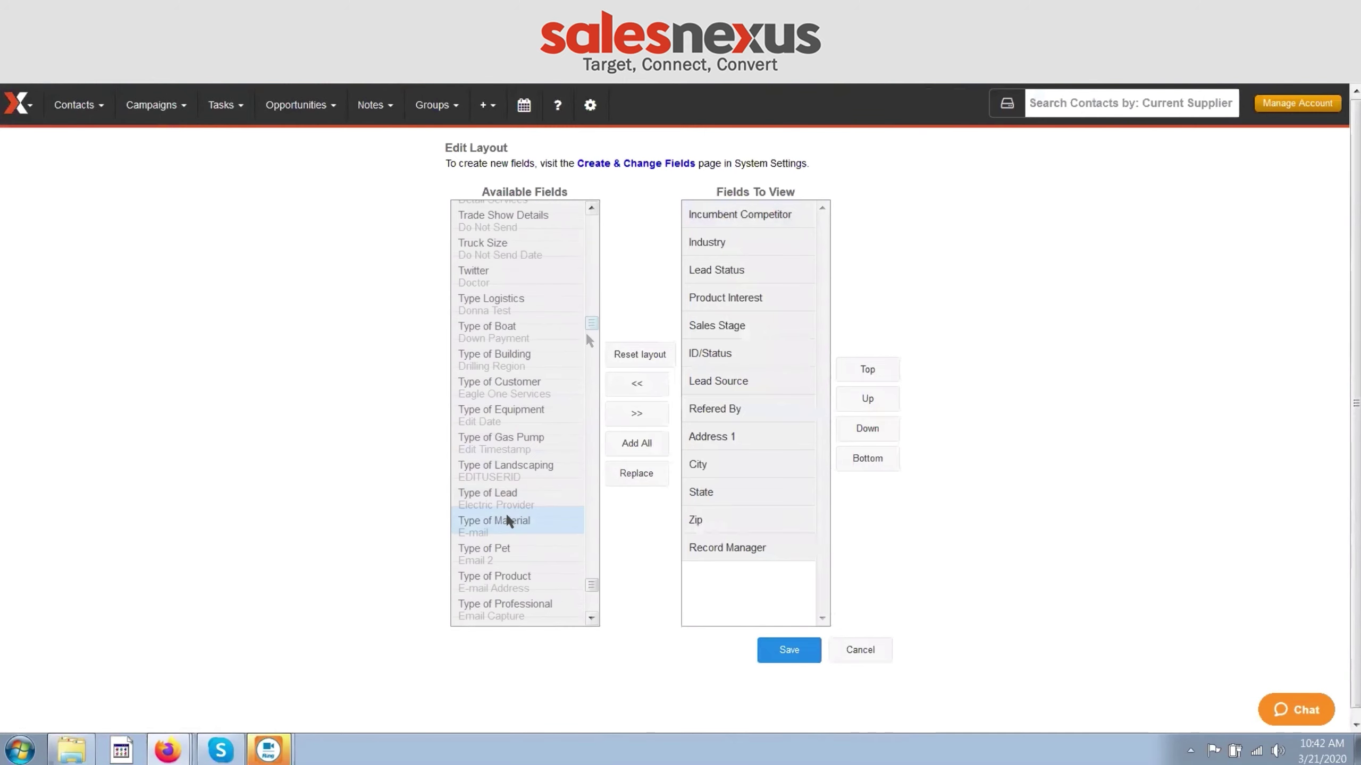
{"action": "left_click", "coordinate": [506, 516]}
{"action": "left_click", "coordinate": [627, 414]}
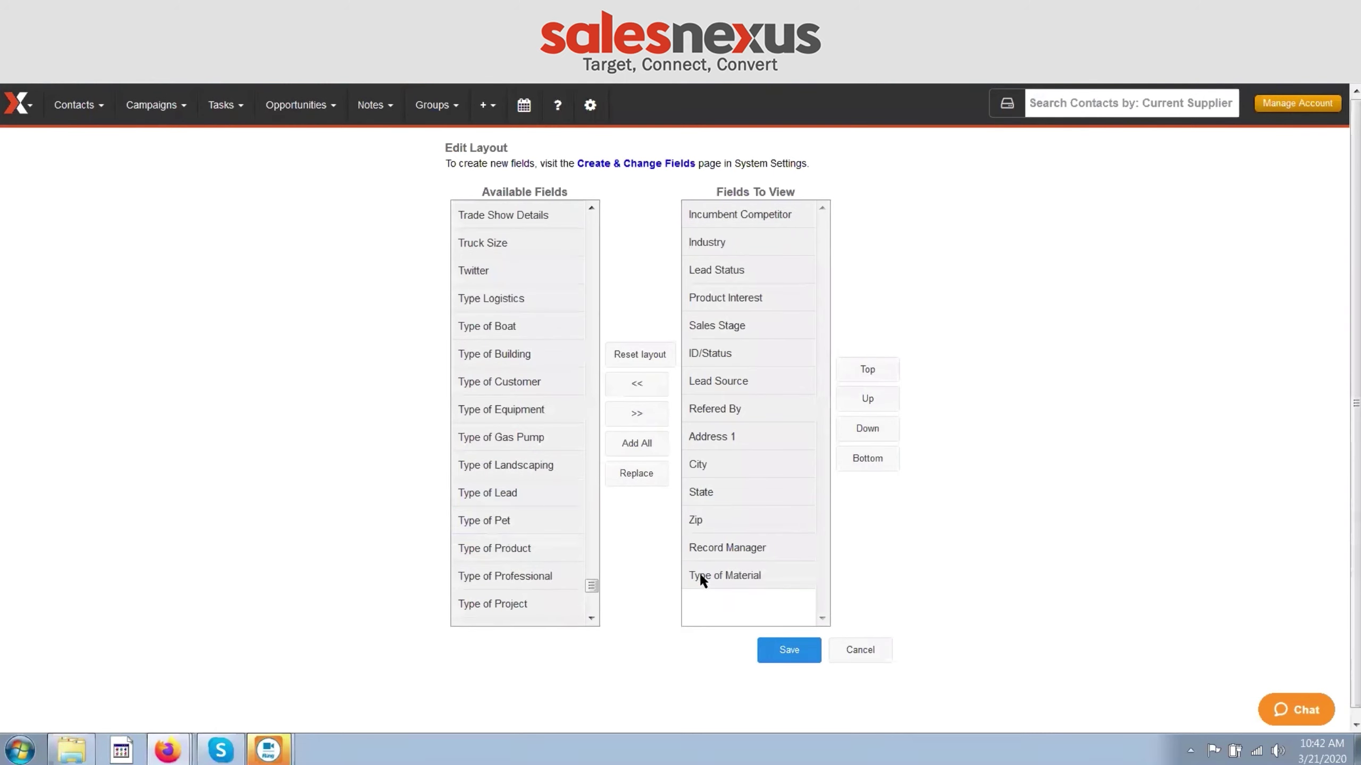
{"action": "left_click", "coordinate": [704, 577]}
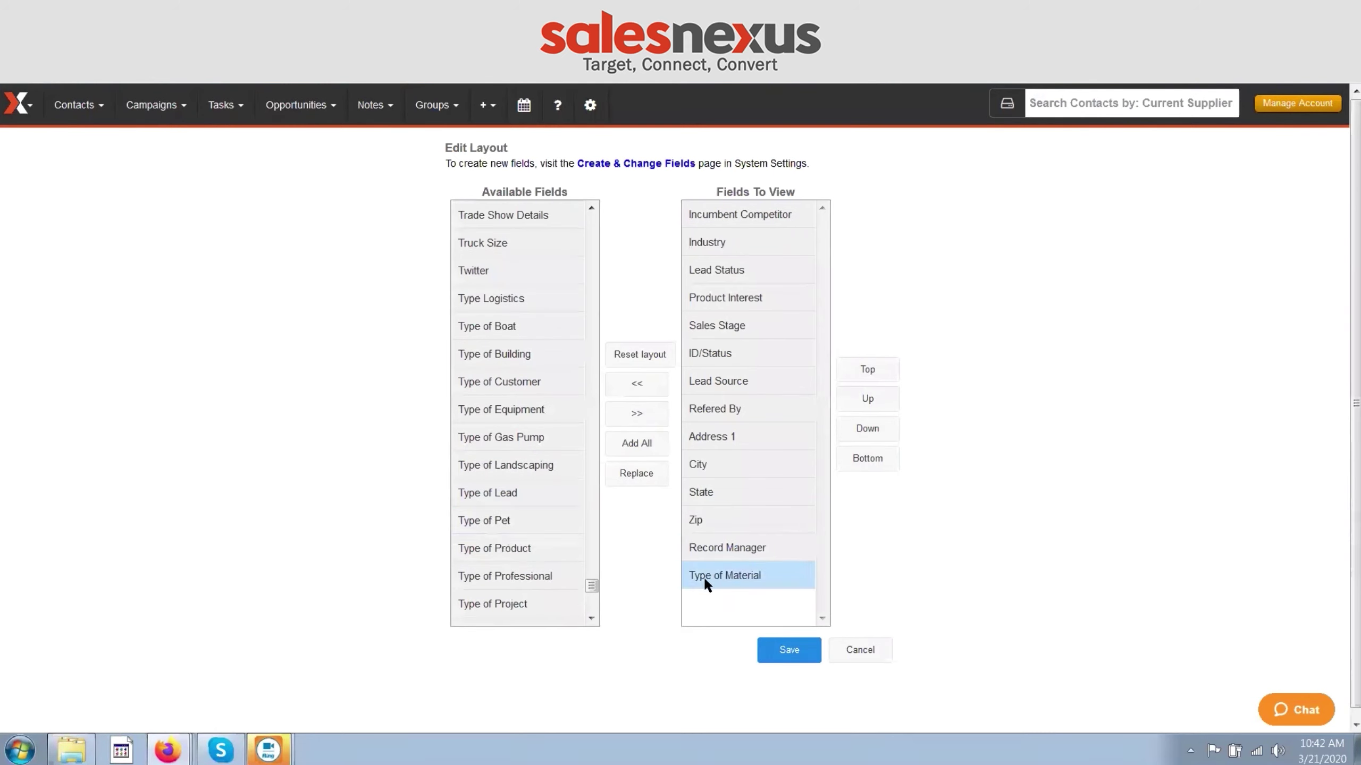
{"action": "left_click", "coordinate": [871, 371]}
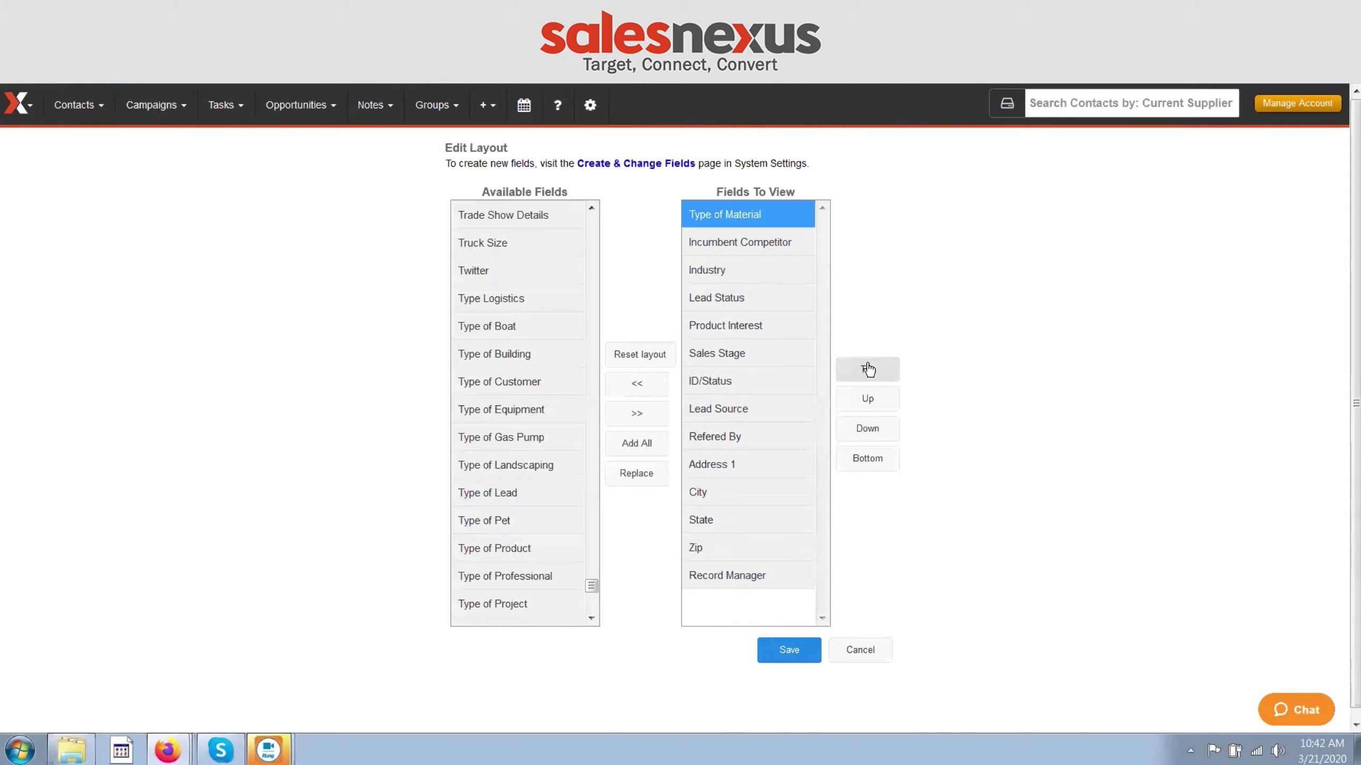
{"action": "left_click", "coordinate": [788, 650]}
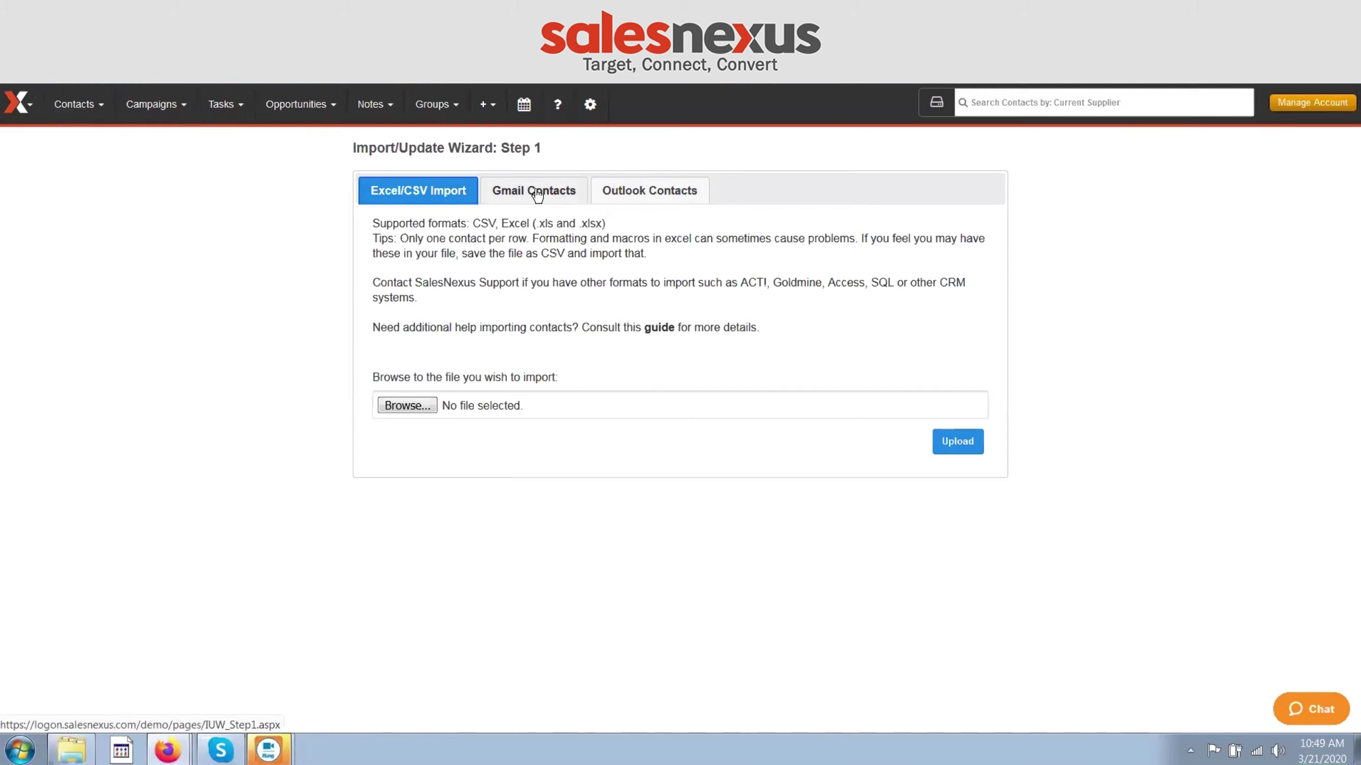
Step: Authorize Outlook email capture and continual contact sync from 03/21/2020 with the signed-in Microsoft account, consenting on behalf of the organization
{"action": "left_click", "coordinate": [627, 196]}
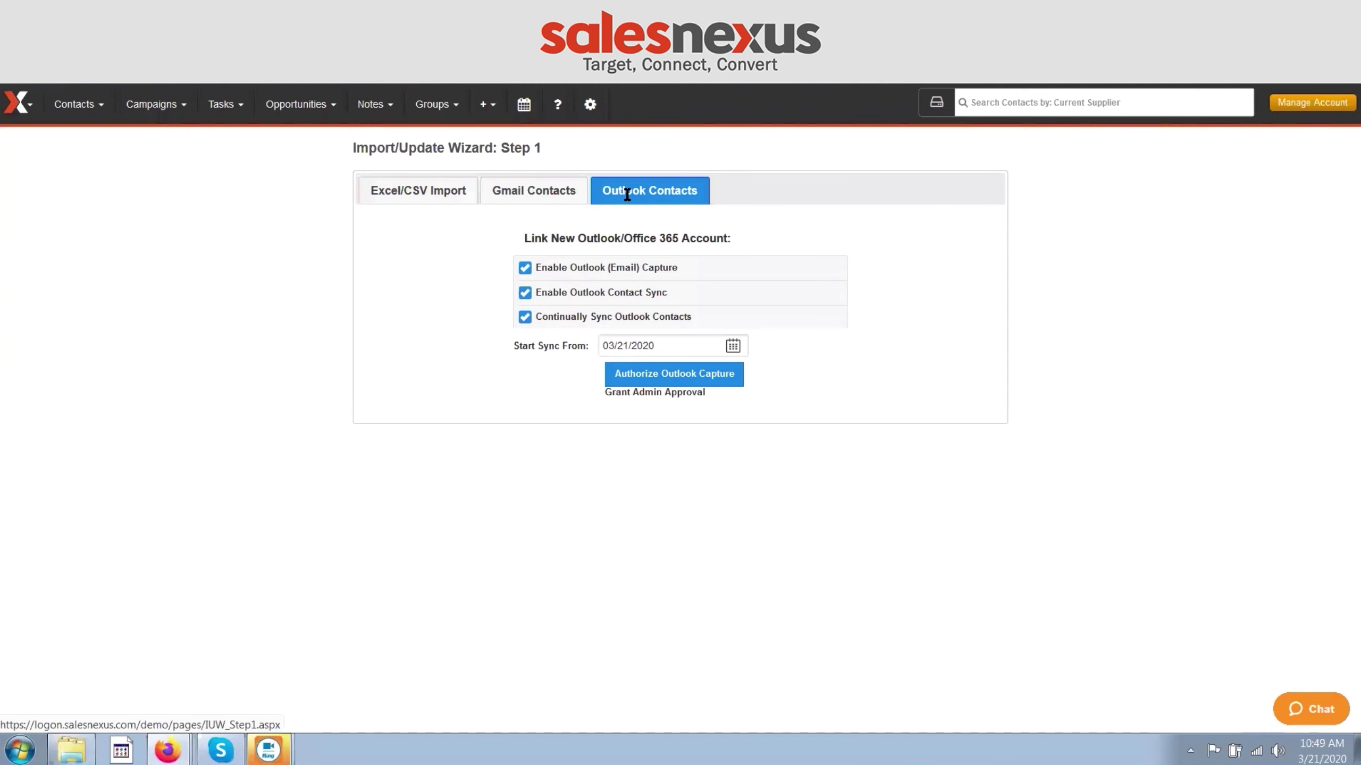
{"action": "left_click", "coordinate": [664, 377]}
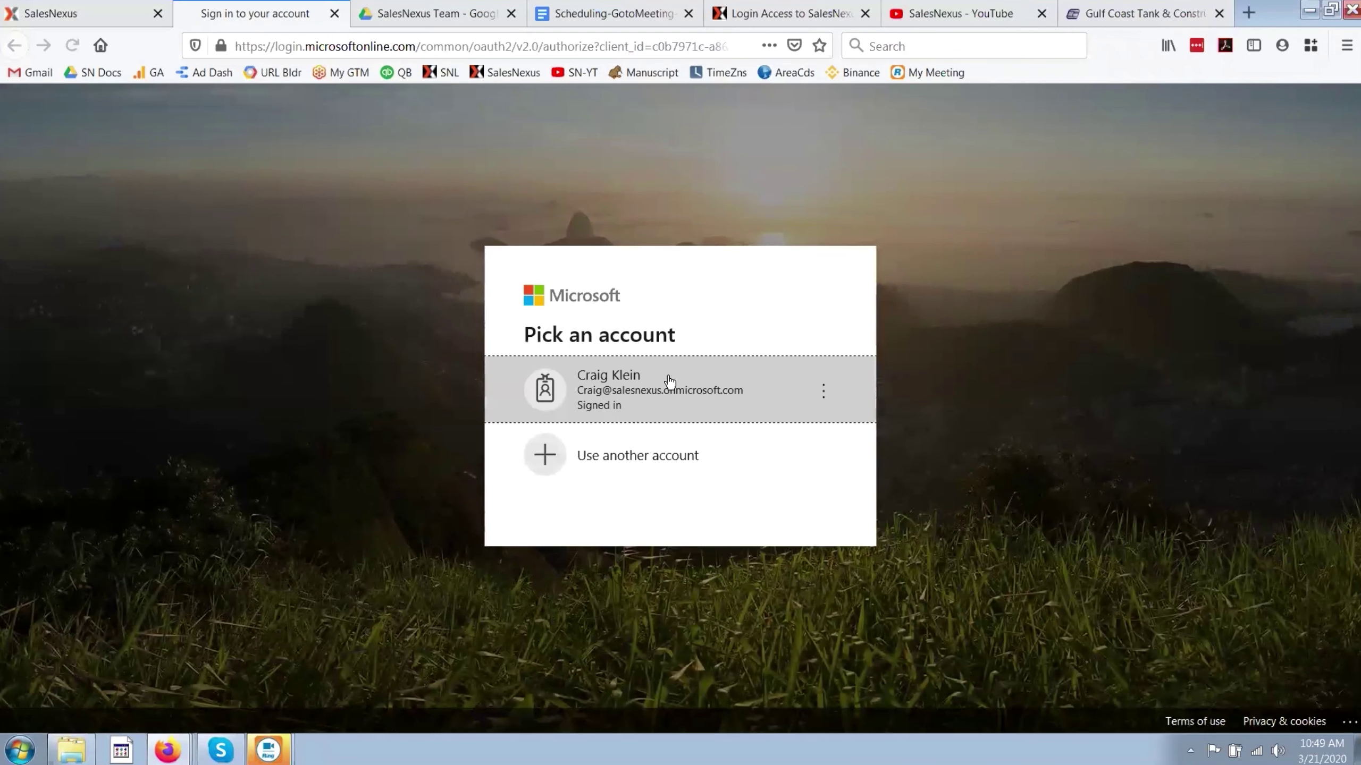
{"action": "left_click", "coordinate": [660, 397]}
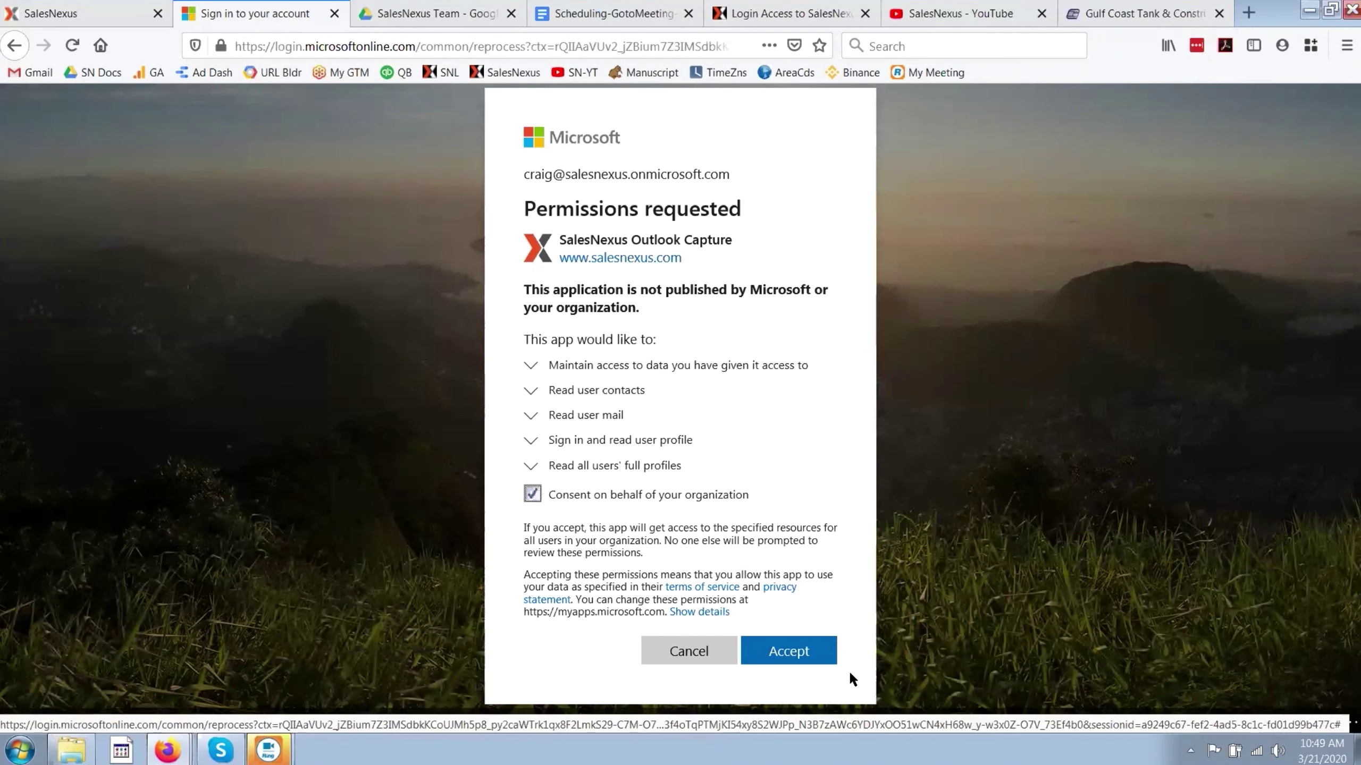
{"action": "left_click", "coordinate": [795, 652]}
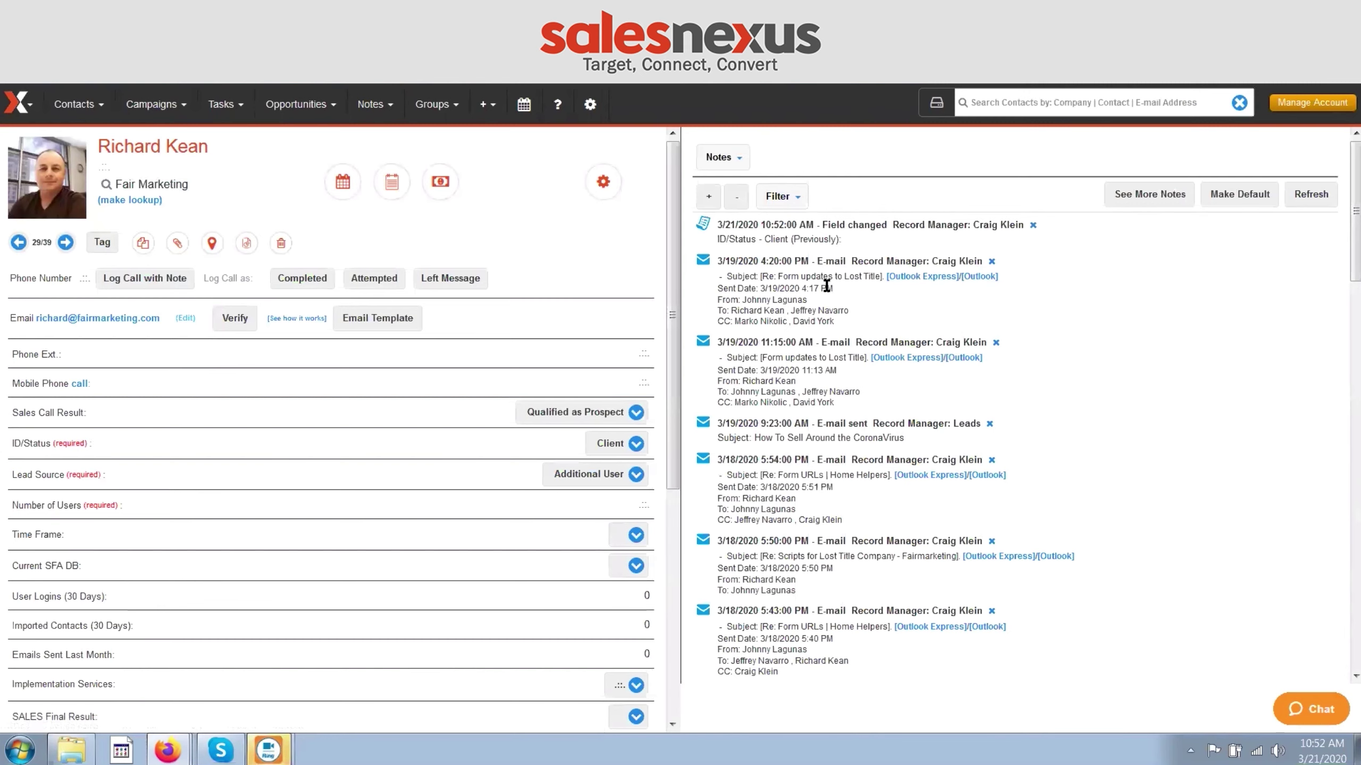
Step: Review the contact's captured email notes and read the 3/19/2020 Re: Form updates to Lost Title message in Outlook
{"action": "scroll", "coordinate": [852, 318], "scroll_direction": "down", "scroll_amount": 7}
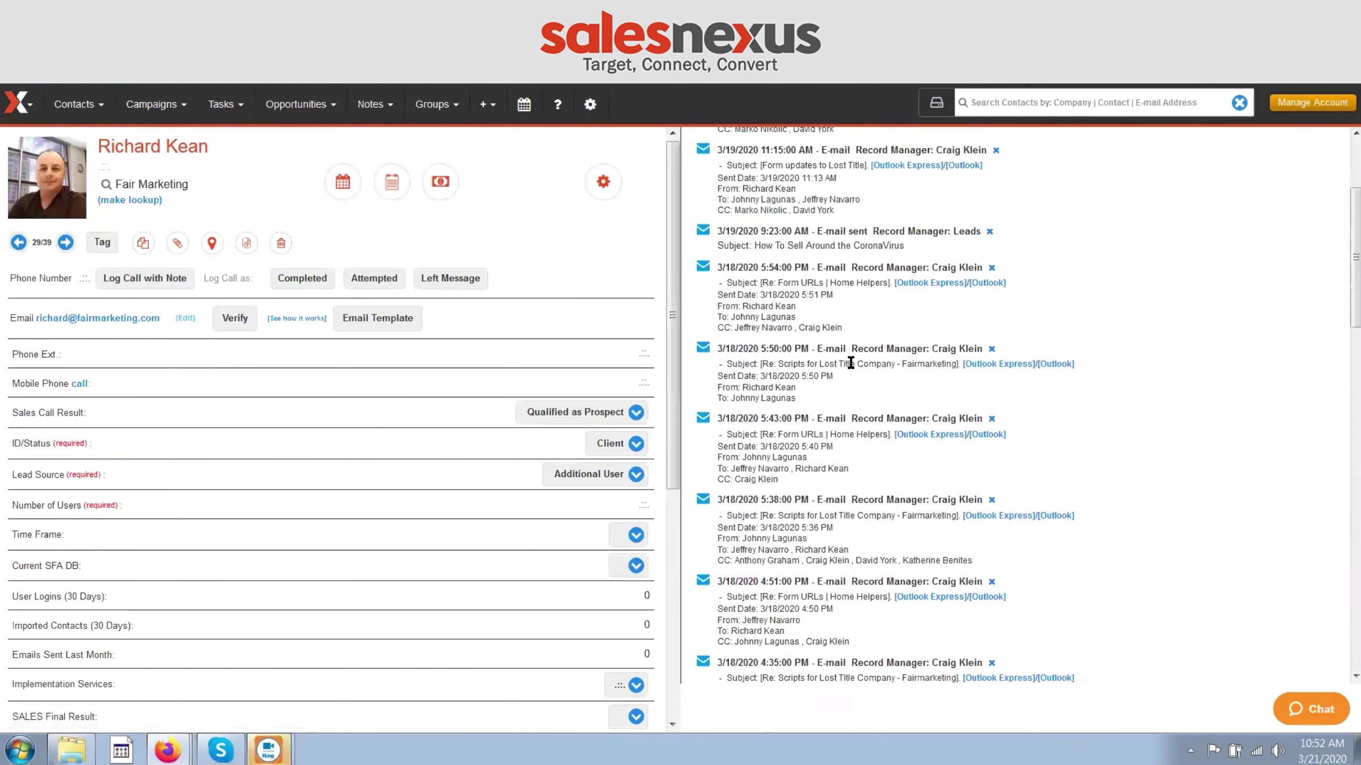
{"action": "scroll", "coordinate": [853, 367], "scroll_direction": "down", "scroll_amount": 8}
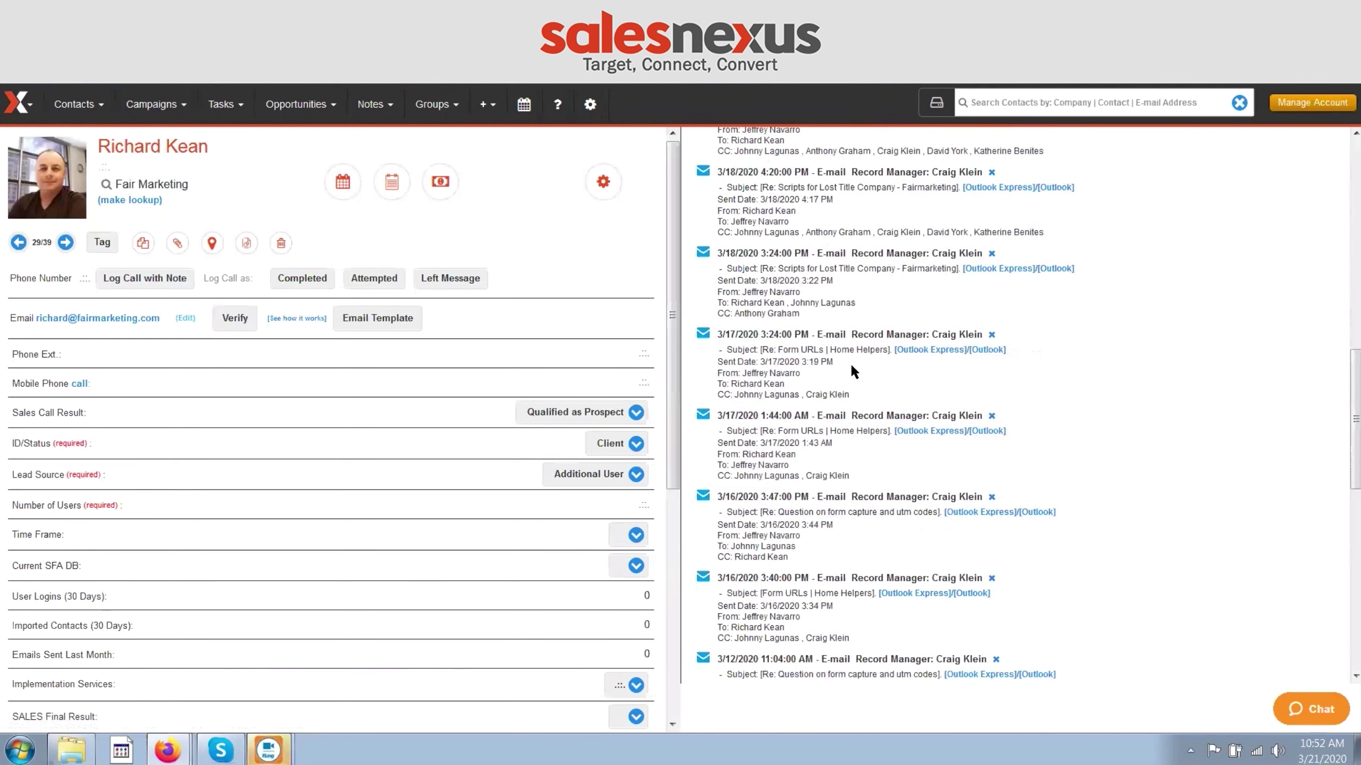
{"action": "scroll", "coordinate": [852, 370], "scroll_direction": "up", "scroll_amount": 15}
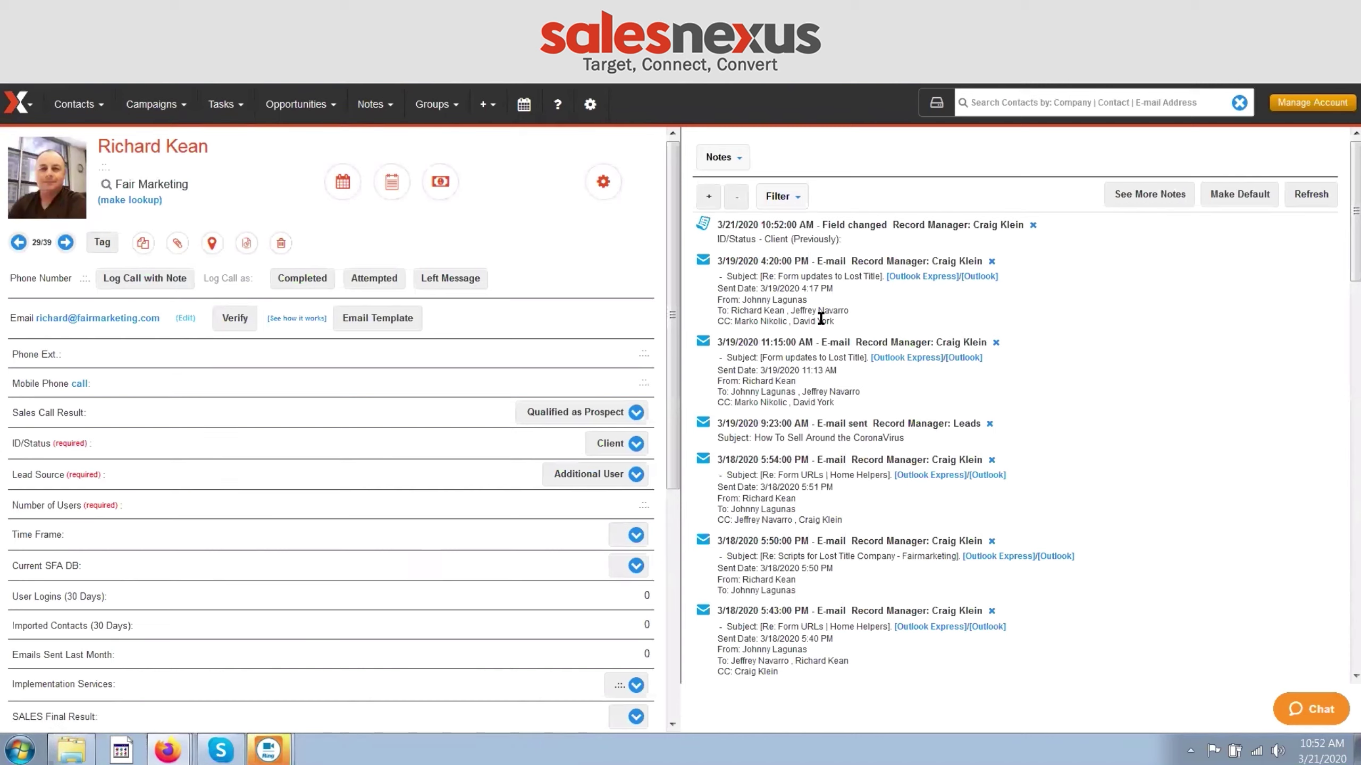
{"action": "left_click", "coordinate": [975, 277]}
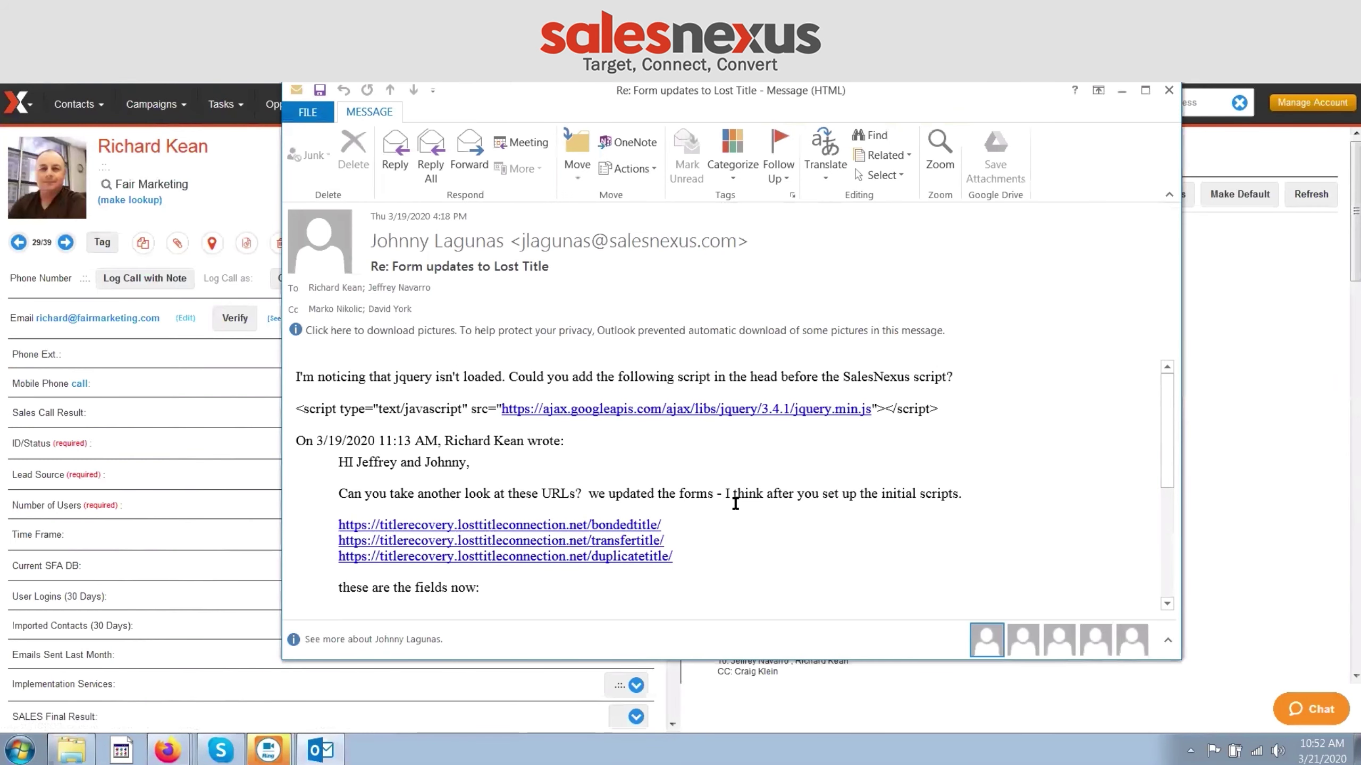
{"action": "scroll", "coordinate": [733, 517], "scroll_direction": "down", "scroll_amount": 10}
{"action": "scroll", "coordinate": [731, 514], "scroll_direction": "up", "scroll_amount": 10}
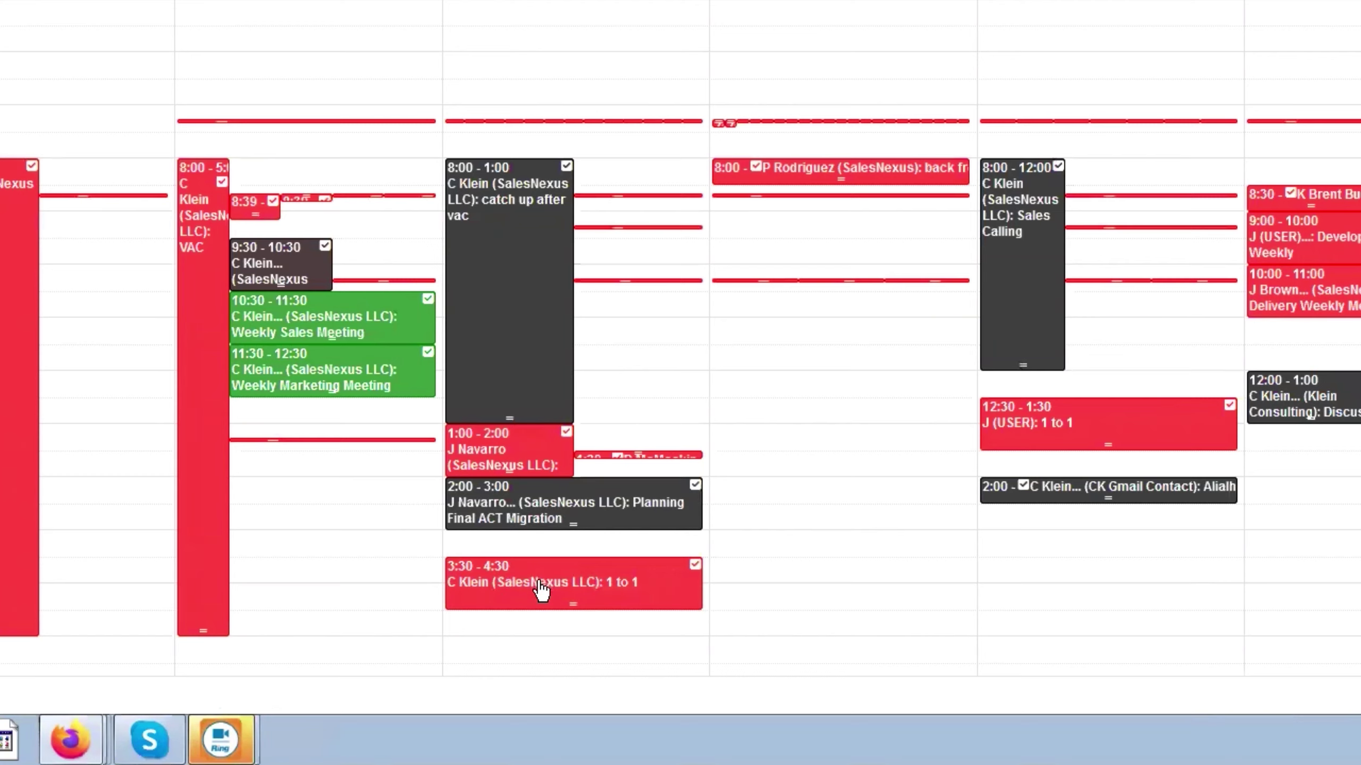
Step: Reschedule the 1 to 1 meeting on Tuesday, March 24 to 4:00–5:00 PM in the CRM's weekly calendar
{"action": "left_click_drag", "start_coordinate": [542, 590], "coordinate": [541, 611]}
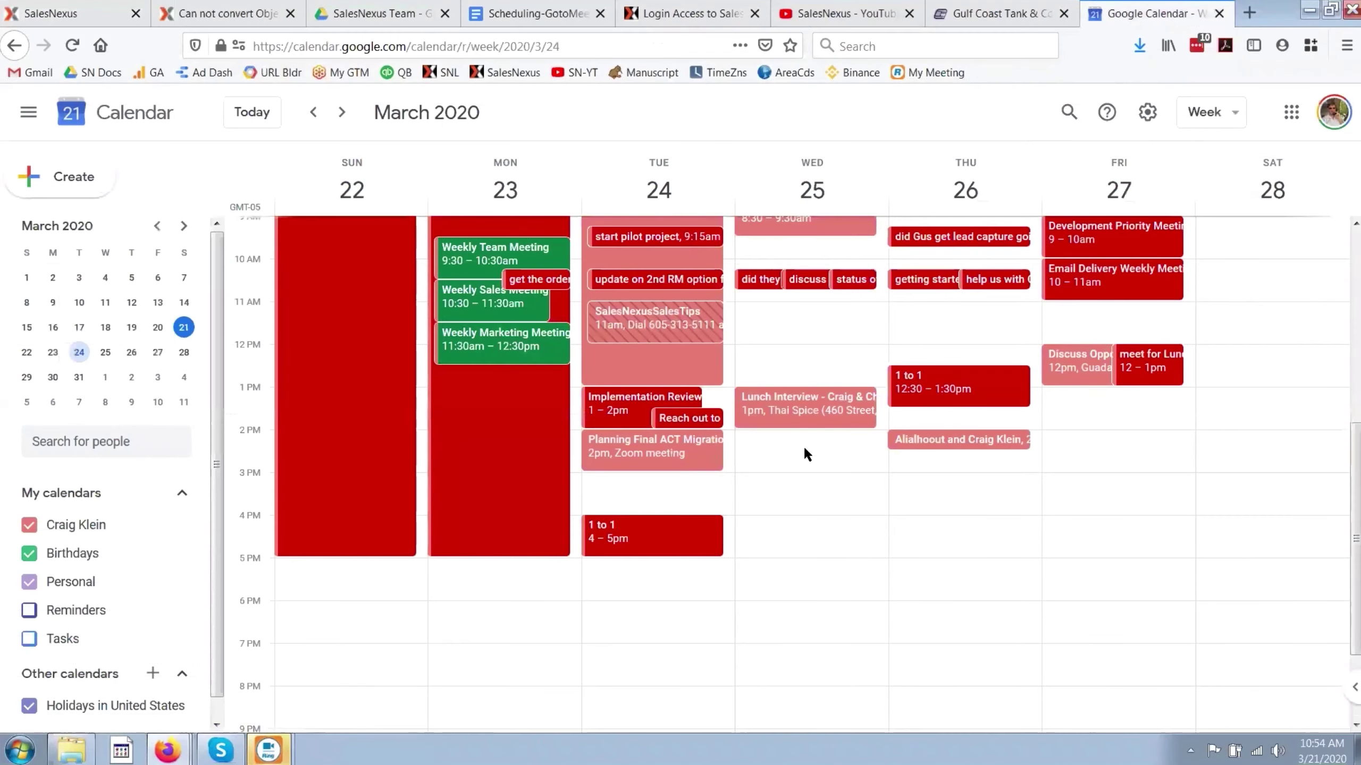